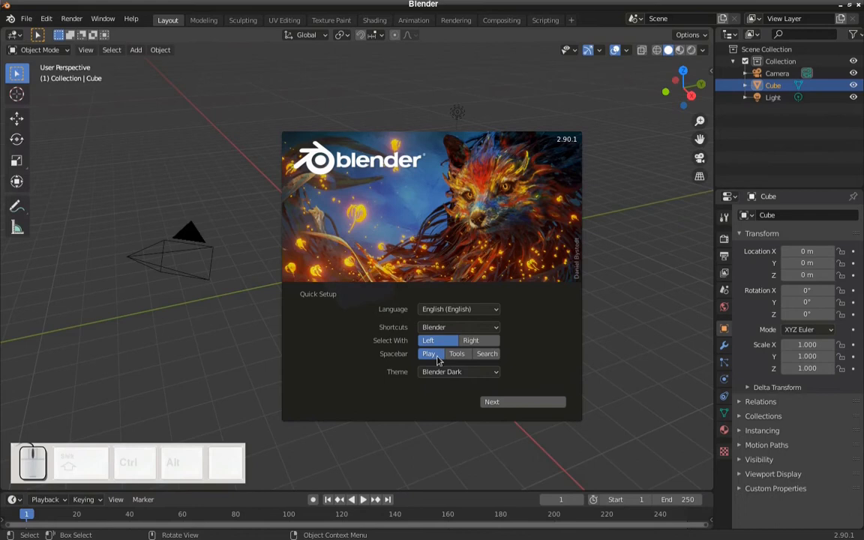
- Set the spacebar action to Search in the quick setup, finish the setup and dismiss the splash screen
{"action": "left_click", "coordinate": [488, 358]}
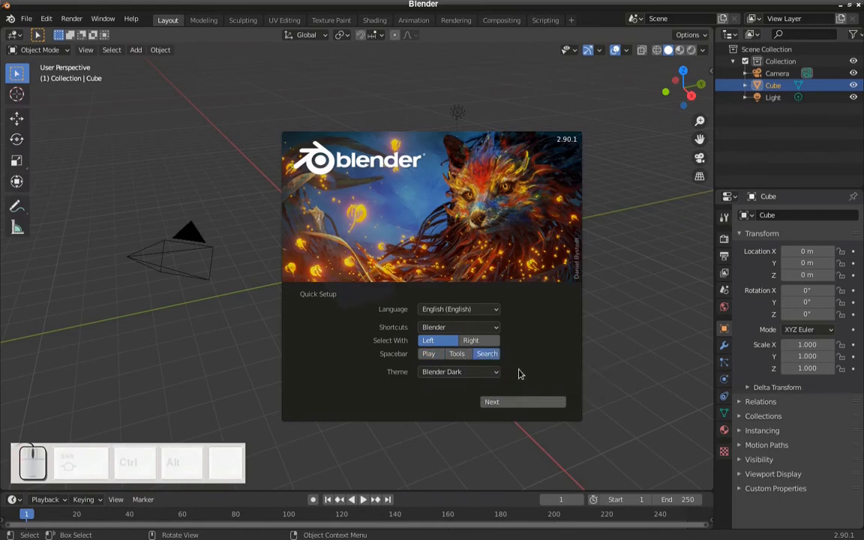
{"action": "left_click", "coordinate": [498, 401]}
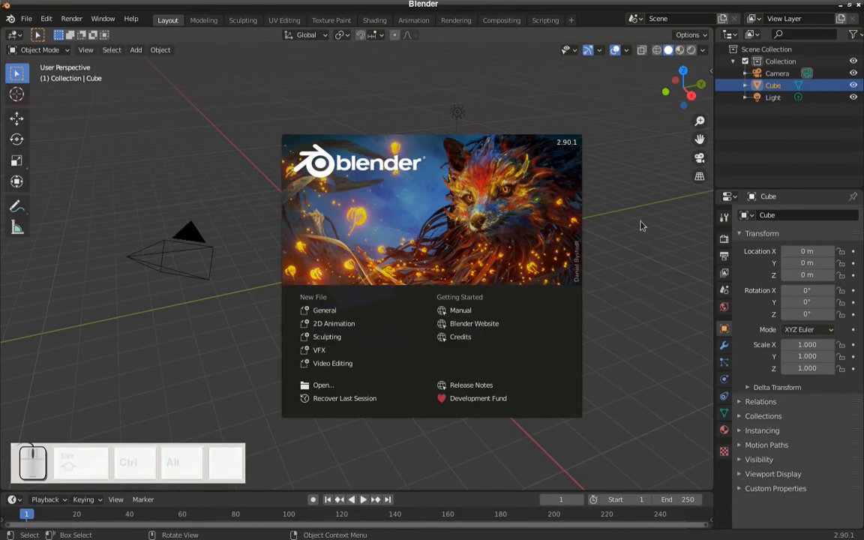
{"action": "left_click", "coordinate": [632, 195]}
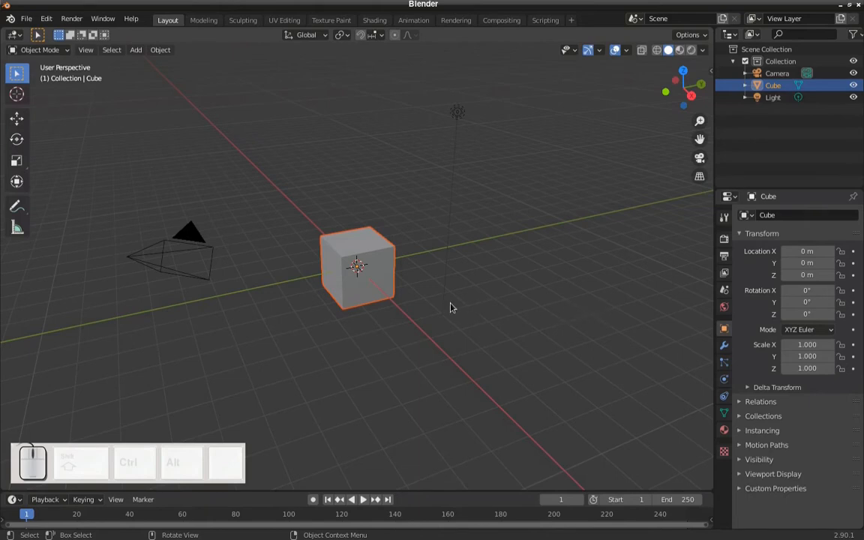
- Examine the default cube up close and from farther away, together with the camera and light around it
{"action": "scroll", "coordinate": [422, 307], "scroll_direction": "down", "scroll_amount": 1}
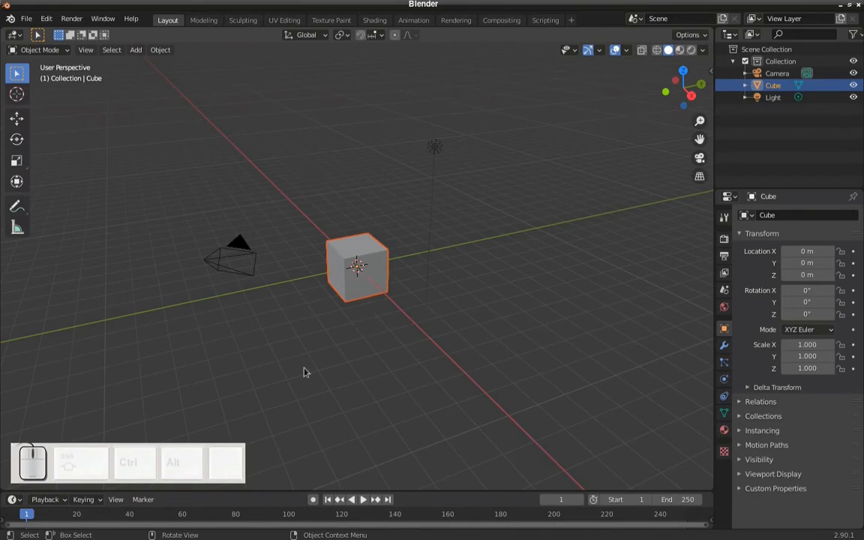
{"action": "scroll", "coordinate": [363, 317], "scroll_direction": "up", "scroll_amount": 2}
{"action": "scroll", "coordinate": [364, 316], "scroll_direction": "down", "scroll_amount": 4}
{"action": "scroll", "coordinate": [363, 316], "scroll_direction": "up", "scroll_amount": 1}
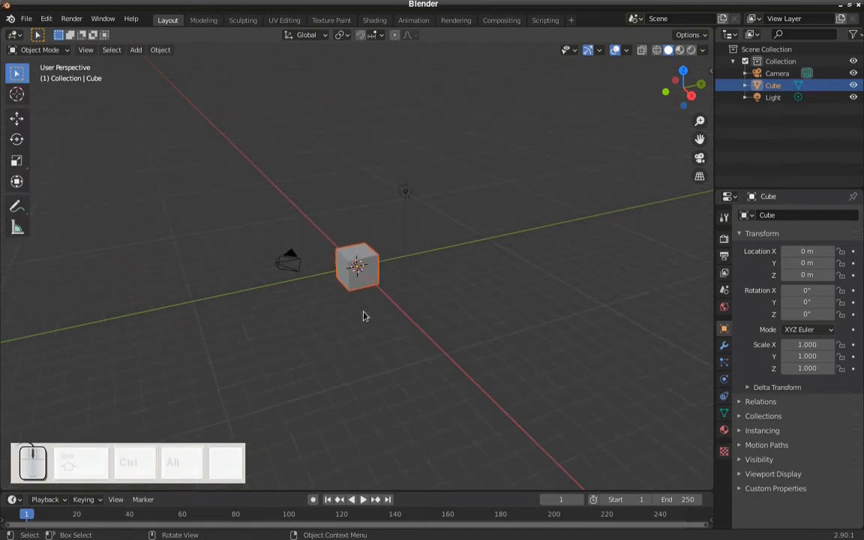
{"action": "scroll", "coordinate": [363, 316], "scroll_direction": "up", "scroll_amount": 6}
{"action": "scroll", "coordinate": [363, 316], "scroll_direction": "down", "scroll_amount": 1}
{"action": "scroll", "coordinate": [363, 316], "scroll_direction": "up", "scroll_amount": 1}
{"action": "scroll", "coordinate": [363, 316], "scroll_direction": "up", "scroll_amount": 6}
{"action": "scroll", "coordinate": [363, 316], "scroll_direction": "down", "scroll_amount": 6}
{"action": "scroll", "coordinate": [363, 316], "scroll_direction": "down", "scroll_amount": 7}
{"action": "scroll", "coordinate": [363, 316], "scroll_direction": "up", "scroll_amount": 7}
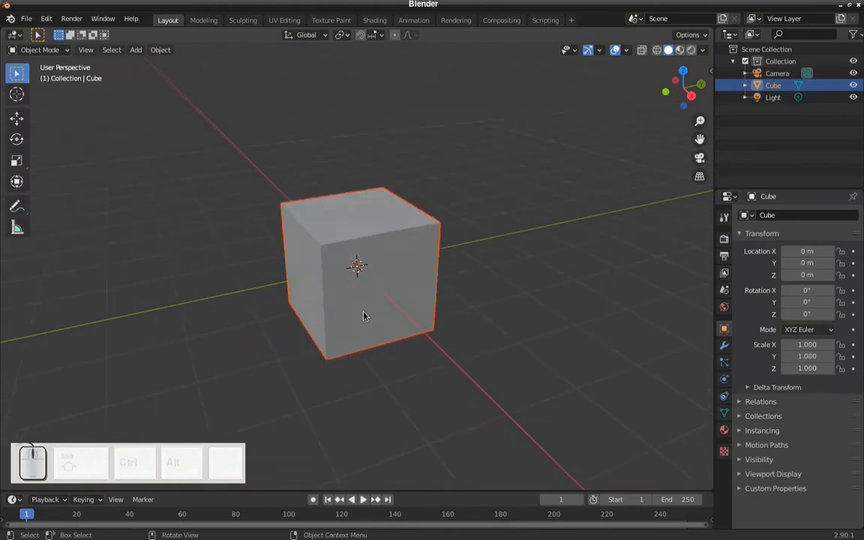
{"action": "scroll", "coordinate": [363, 316], "scroll_direction": "up", "scroll_amount": 5}
{"action": "scroll", "coordinate": [363, 316], "scroll_direction": "down", "scroll_amount": 4}
{"action": "scroll", "coordinate": [363, 316], "scroll_direction": "up", "scroll_amount": 4}
{"action": "scroll", "coordinate": [364, 316], "scroll_direction": "down", "scroll_amount": 7}
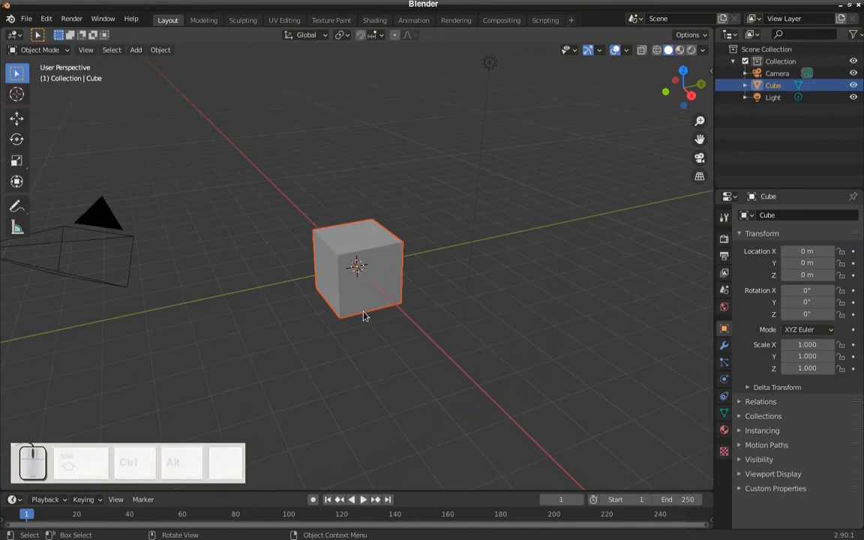
{"action": "scroll", "coordinate": [363, 316], "scroll_direction": "down", "scroll_amount": 6}
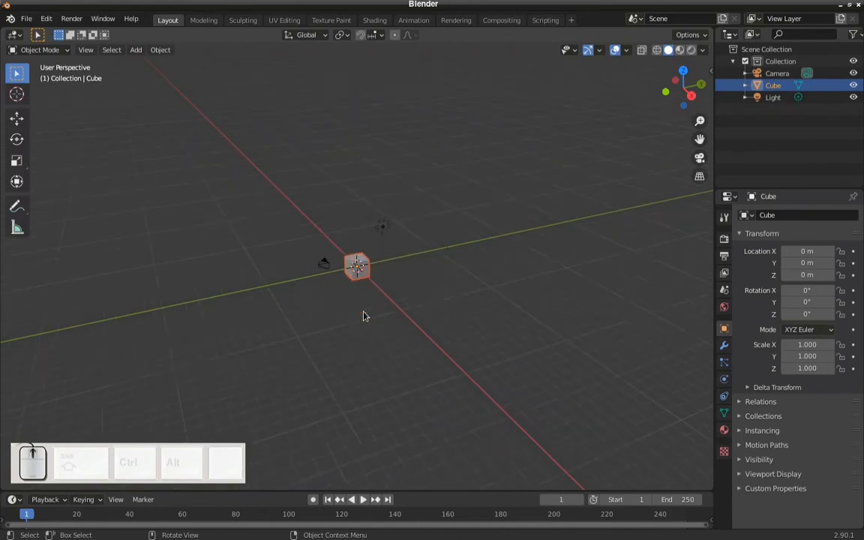
{"action": "scroll", "coordinate": [352, 321], "scroll_direction": "up", "scroll_amount": 8}
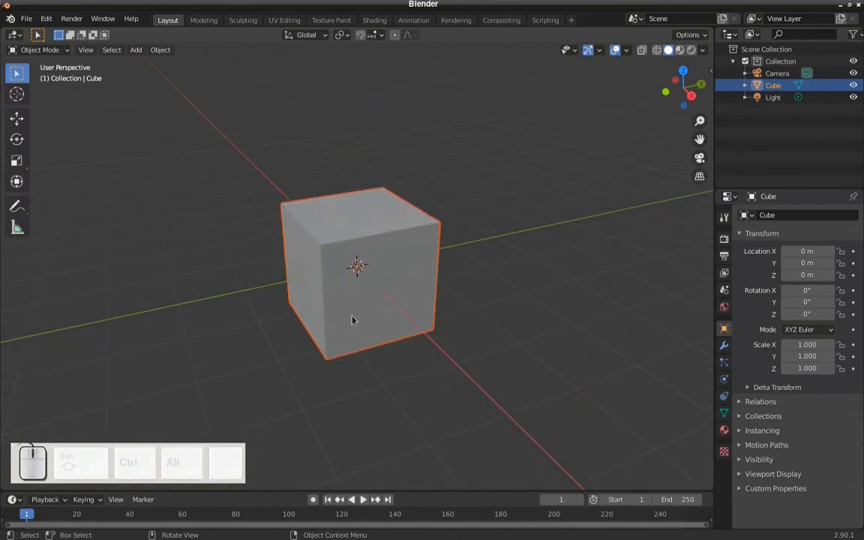
{"action": "scroll", "coordinate": [352, 320], "scroll_direction": "up", "scroll_amount": 1}
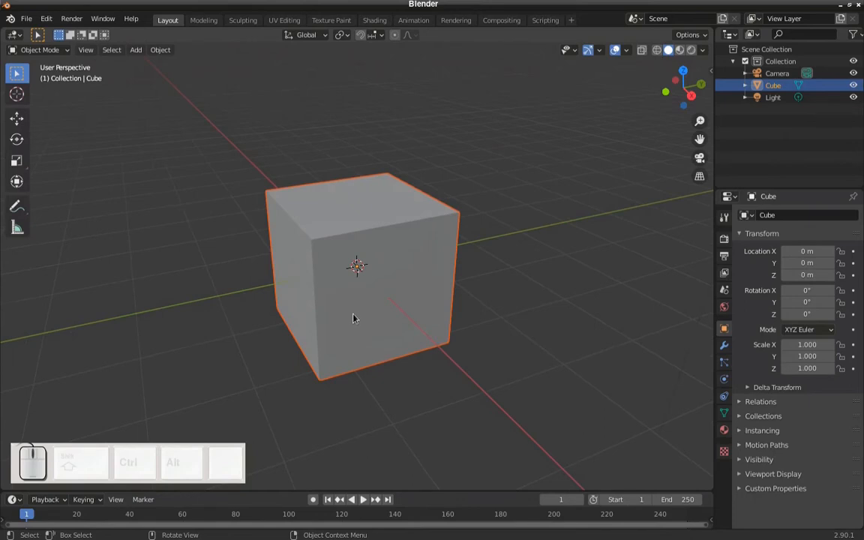
{"action": "scroll", "coordinate": [353, 320], "scroll_direction": "down", "scroll_amount": 2}
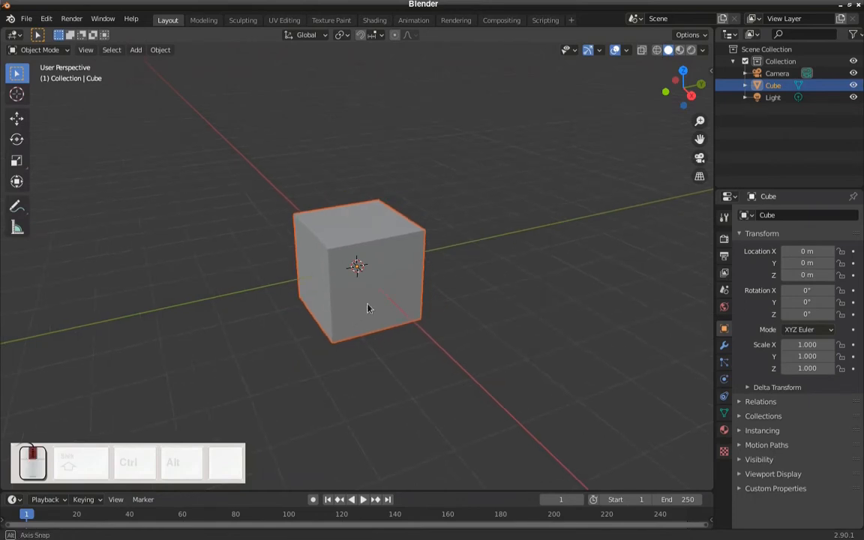
- Examine the cube from several orbit angles and shift it to different places within the 3D view
{"action": "middle_click_drag", "start_coordinate": [369, 306], "coordinate": [464, 337]}
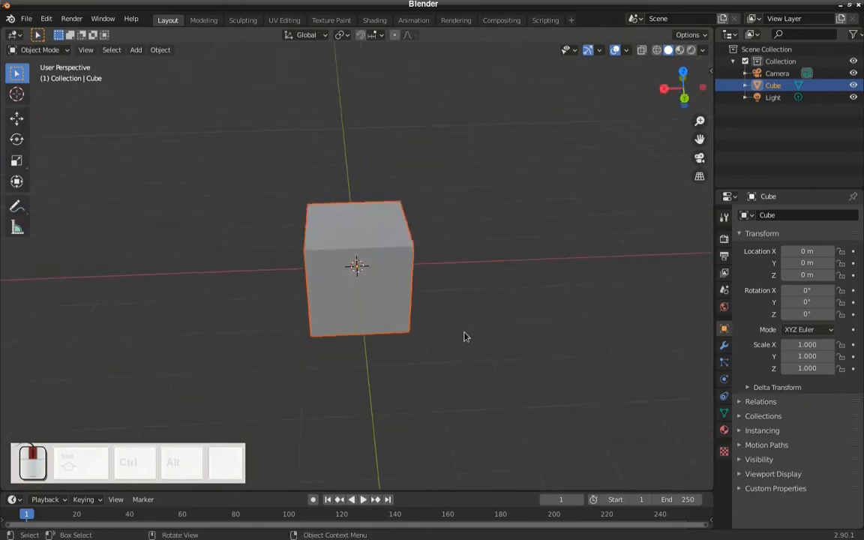
{"action": "middle_click_drag", "start_coordinate": [276, 334], "coordinate": [214, 316]}
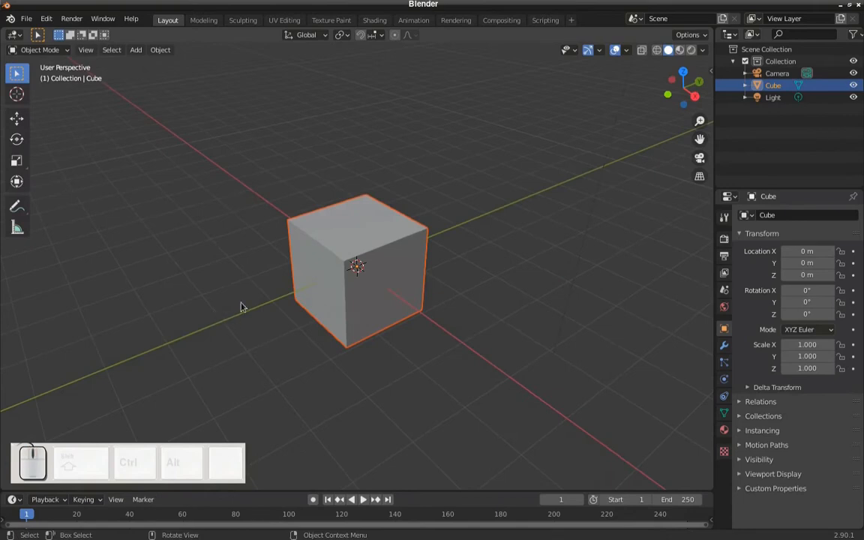
{"action": "key", "text": "shift"}
{"action": "middle_click_drag", "start_coordinate": [264, 268], "coordinate": [236, 247], "text": "shift"}
{"action": "middle_click_drag", "start_coordinate": [312, 283], "coordinate": [393, 353], "text": "shift"}
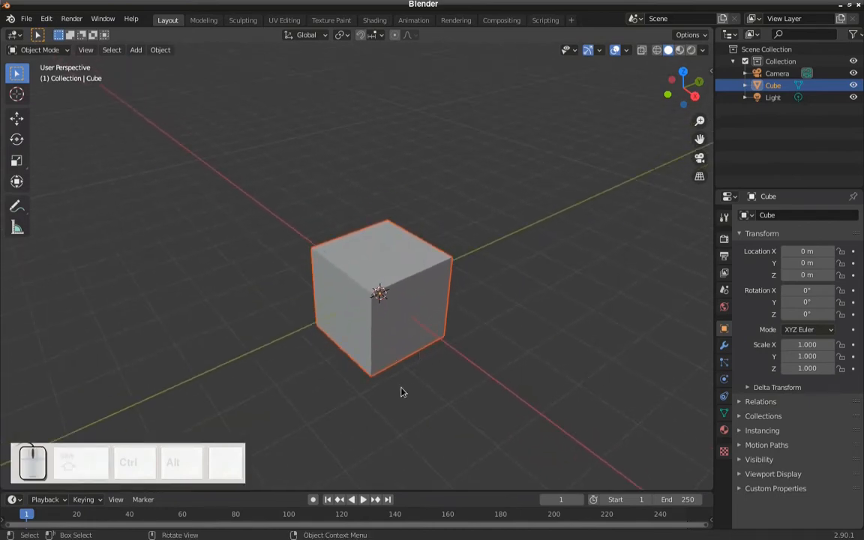
{"action": "middle_click_drag", "start_coordinate": [395, 345], "coordinate": [703, 449]}
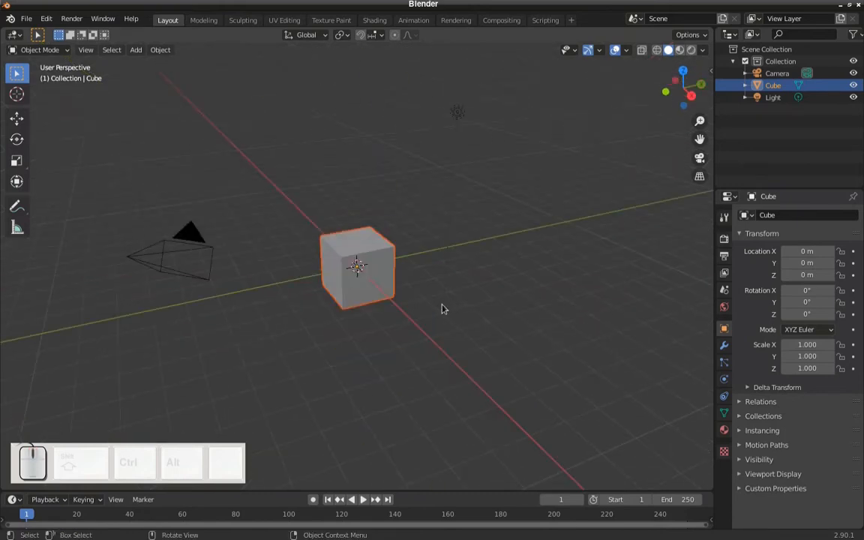
- Examine the default scene again at close and distant zoom levels, centred on the cube
{"action": "scroll", "coordinate": [423, 307], "scroll_direction": "up", "scroll_amount": 1}
{"action": "scroll", "coordinate": [422, 308], "scroll_direction": "down", "scroll_amount": 2}
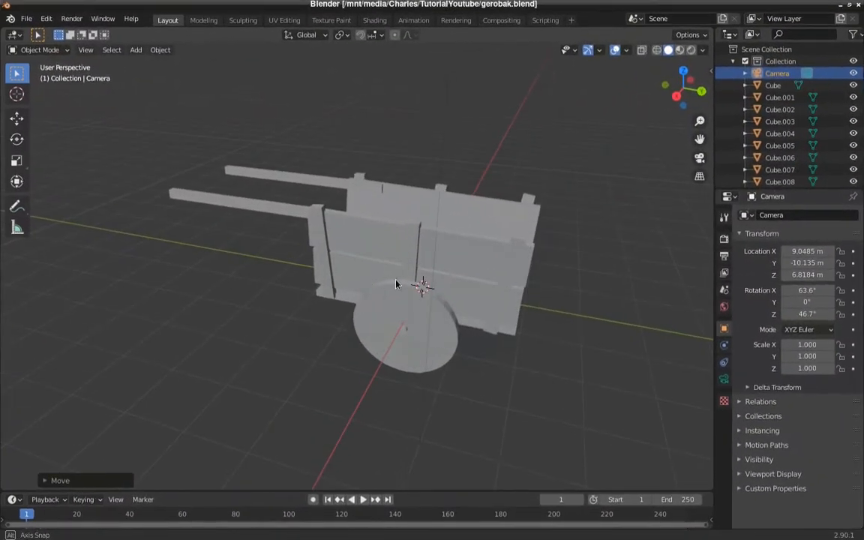
{"action": "middle_click_drag", "start_coordinate": [396, 284], "coordinate": [291, 263]}
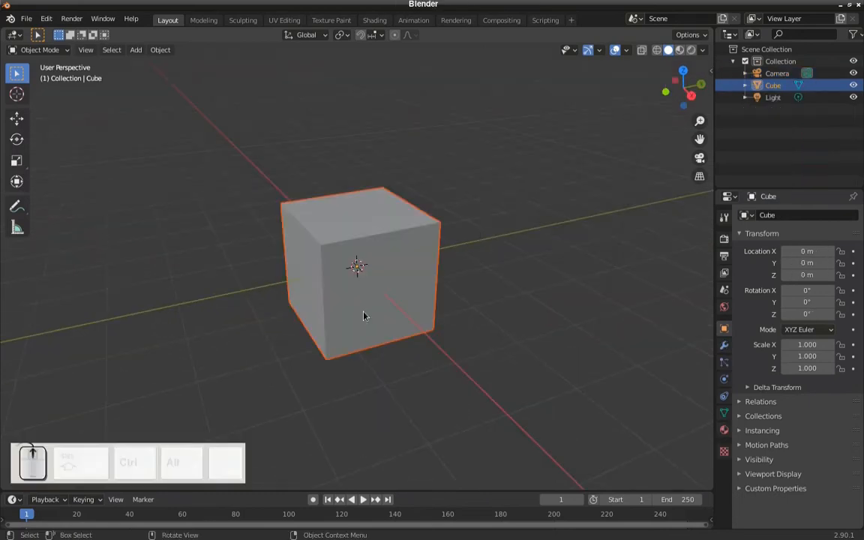
{"action": "scroll", "coordinate": [363, 316], "scroll_direction": "up", "scroll_amount": 1}
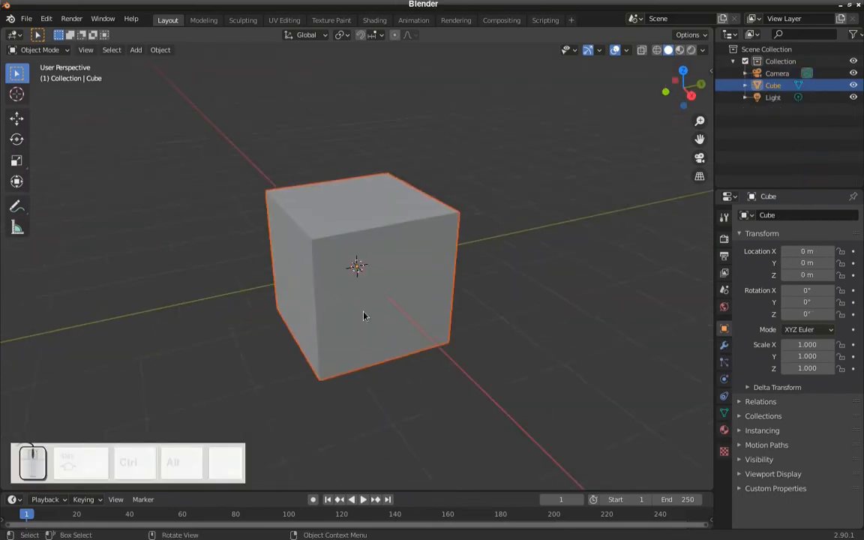
{"action": "scroll", "coordinate": [363, 315], "scroll_direction": "down", "scroll_amount": 3}
{"action": "scroll", "coordinate": [363, 316], "scroll_direction": "up", "scroll_amount": 2}
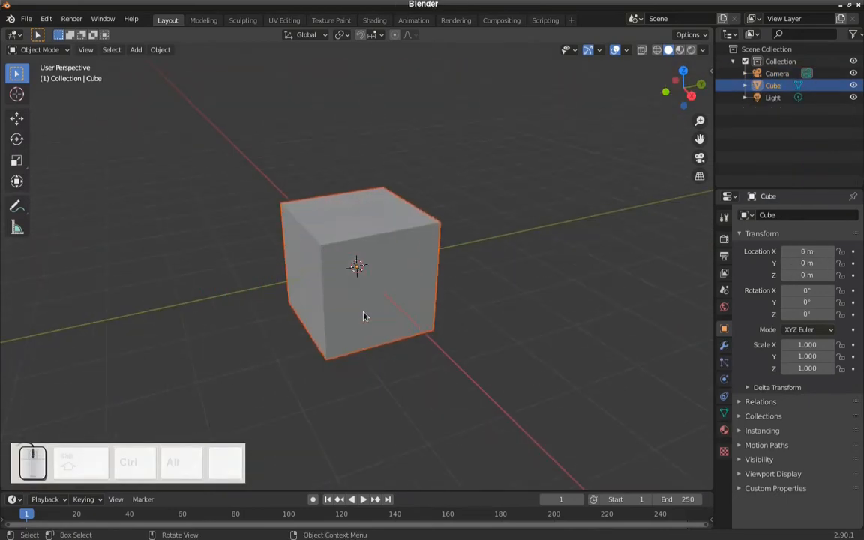
{"action": "scroll", "coordinate": [363, 316], "scroll_direction": "up", "scroll_amount": 4}
{"action": "scroll", "coordinate": [363, 315], "scroll_direction": "down", "scroll_amount": 1}
{"action": "scroll", "coordinate": [363, 315], "scroll_direction": "up", "scroll_amount": 2}
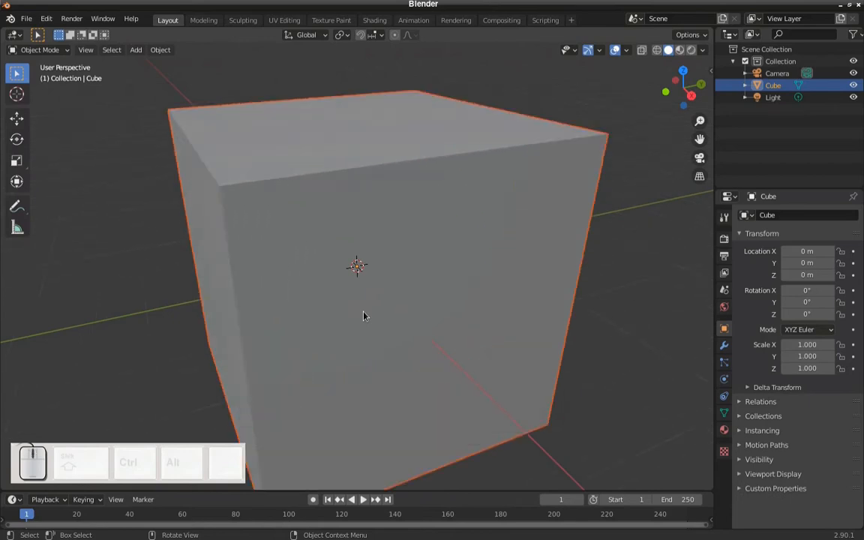
{"action": "scroll", "coordinate": [363, 316], "scroll_direction": "down", "scroll_amount": 6}
{"action": "scroll", "coordinate": [363, 316], "scroll_direction": "down", "scroll_amount": 8}
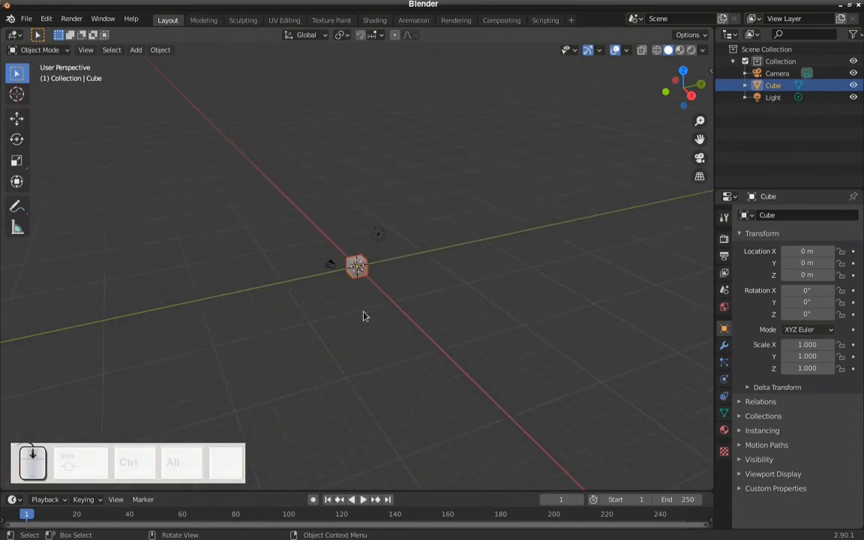
{"action": "scroll", "coordinate": [363, 316], "scroll_direction": "up", "scroll_amount": 10}
{"action": "scroll", "coordinate": [353, 320], "scroll_direction": "up", "scroll_amount": 2}
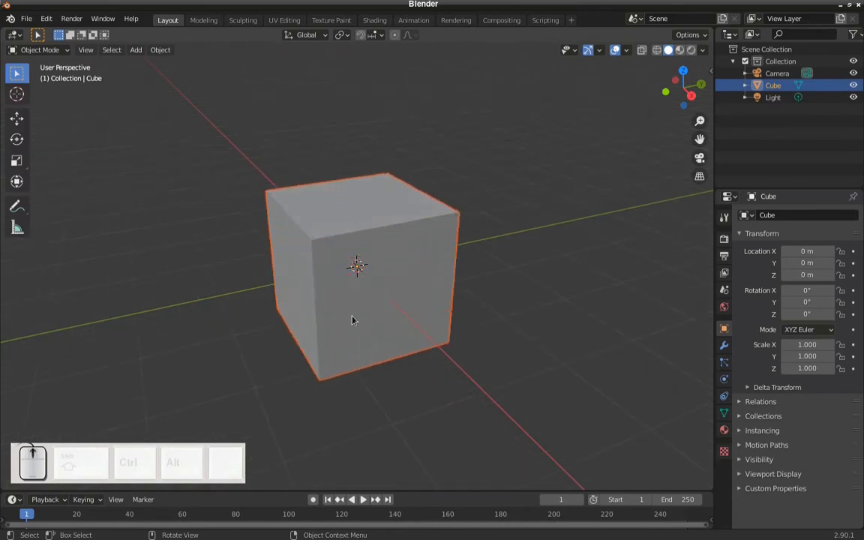
{"action": "scroll", "coordinate": [352, 320], "scroll_direction": "down", "scroll_amount": 2}
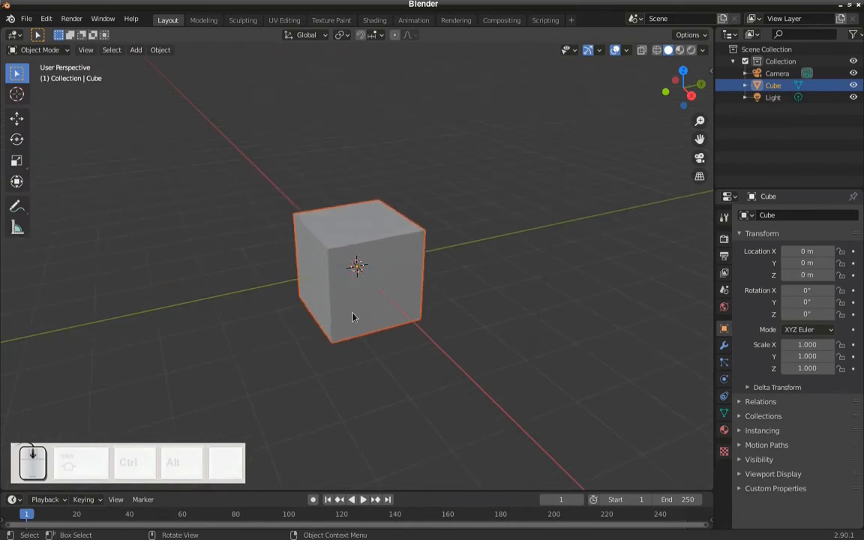
- View the cube's sides from different perspective angles and with the view shifted off centre
{"action": "middle_click_drag", "start_coordinate": [368, 304], "coordinate": [213, 317]}
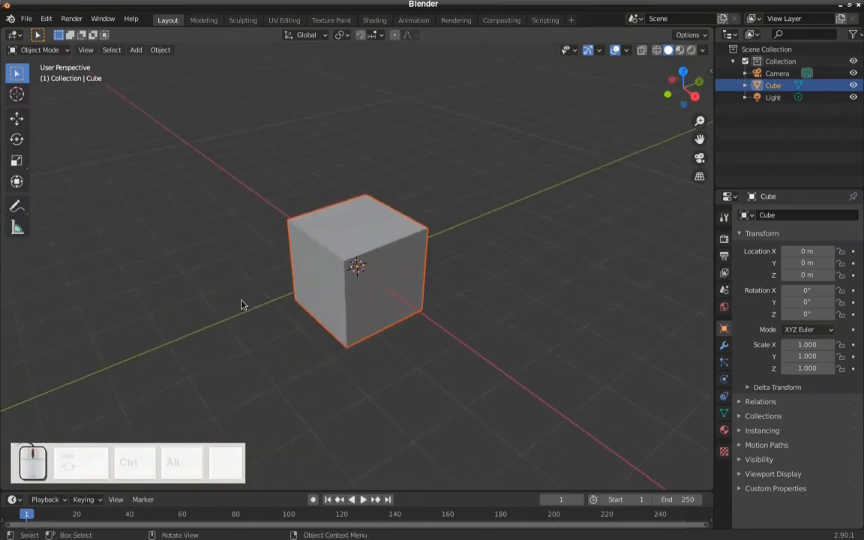
{"action": "key", "text": "shift"}
{"action": "middle_click_drag", "start_coordinate": [264, 264], "coordinate": [394, 355], "text": "shift"}
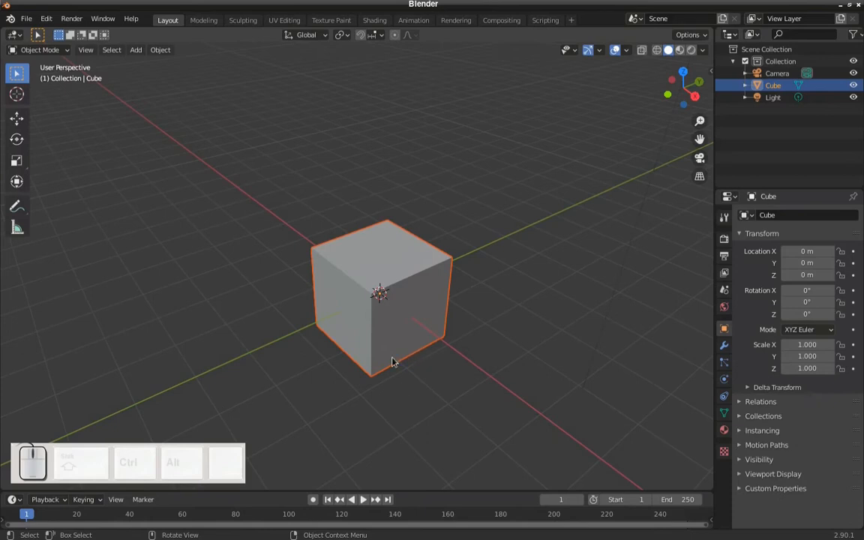
{"action": "middle_click_drag", "start_coordinate": [394, 349], "coordinate": [289, 233]}
{"action": "middle_click_drag", "start_coordinate": [318, 273], "coordinate": [389, 335]}
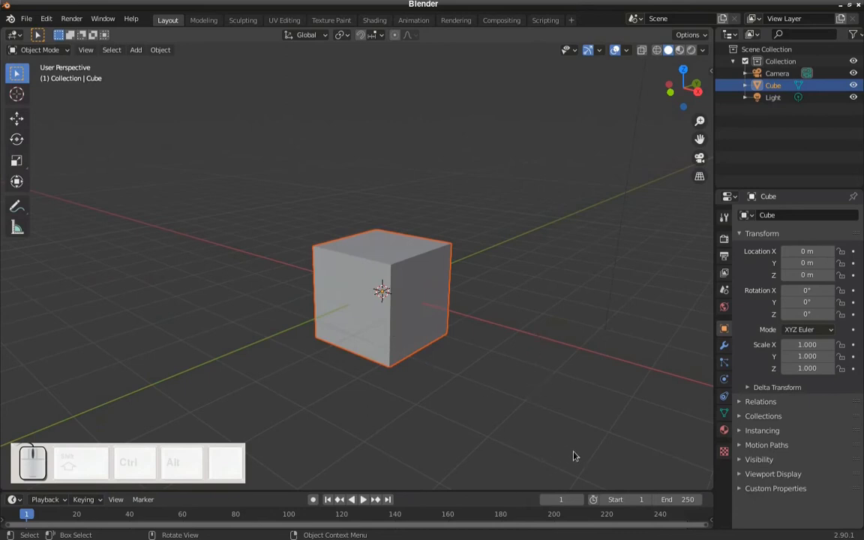
{"action": "middle_click_drag", "start_coordinate": [531, 367], "coordinate": [545, 367]}
- Examine the cube in the front, right and top orthographic views
{"action": "key", "text": "1"}
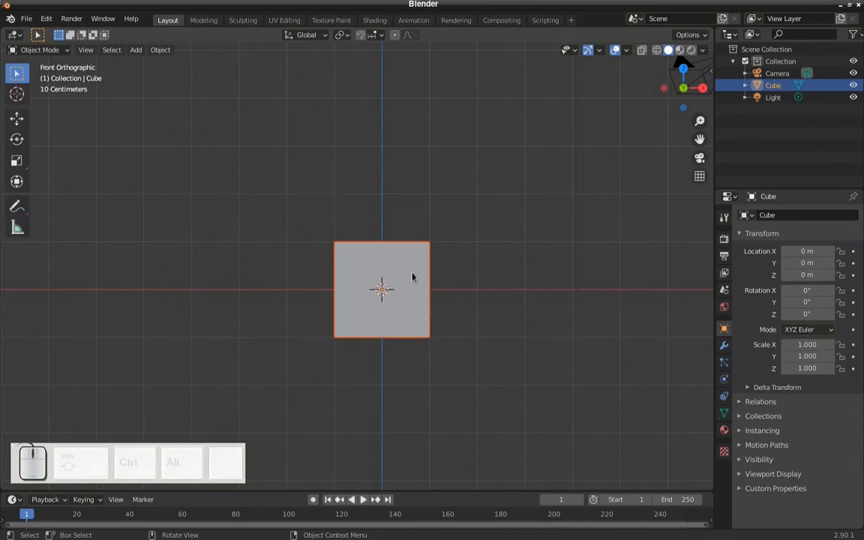
{"action": "scroll", "coordinate": [412, 277], "scroll_direction": "up", "scroll_amount": 3}
{"action": "middle_click_drag", "start_coordinate": [434, 295], "coordinate": [430, 266], "text": "shift"}
{"action": "key", "text": "KP_3"}
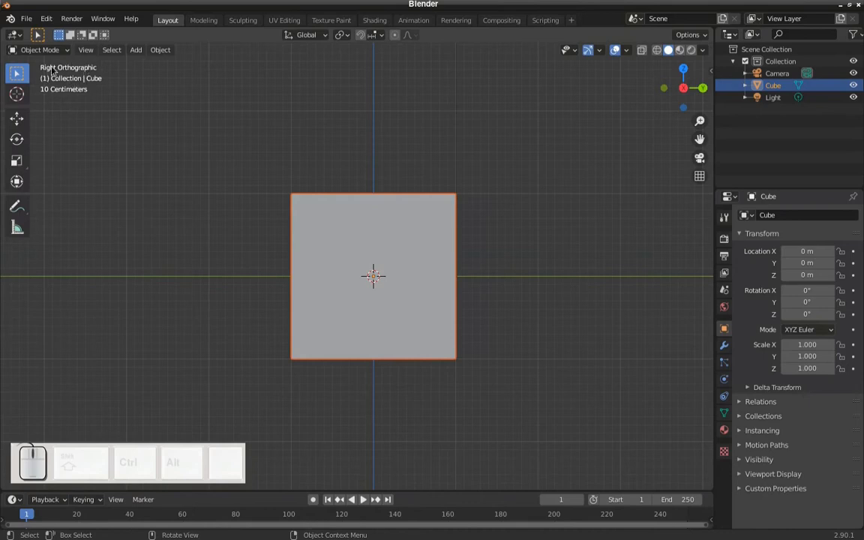
{"action": "key", "text": "KP_7"}
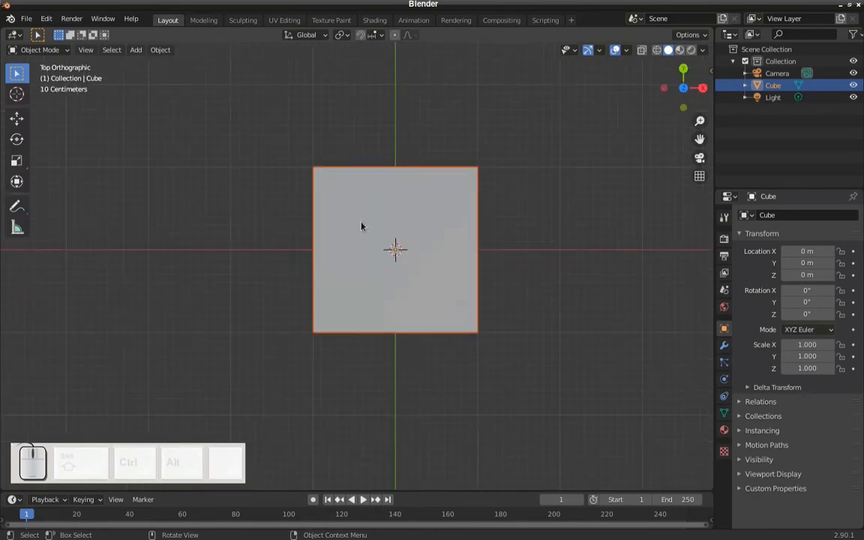
{"action": "scroll", "coordinate": [462, 225], "scroll_direction": "up", "scroll_amount": 1}
{"action": "middle_click_drag", "start_coordinate": [459, 226], "coordinate": [459, 239], "text": "shift"}
{"action": "scroll", "coordinate": [459, 240], "scroll_direction": "down", "scroll_amount": 1}
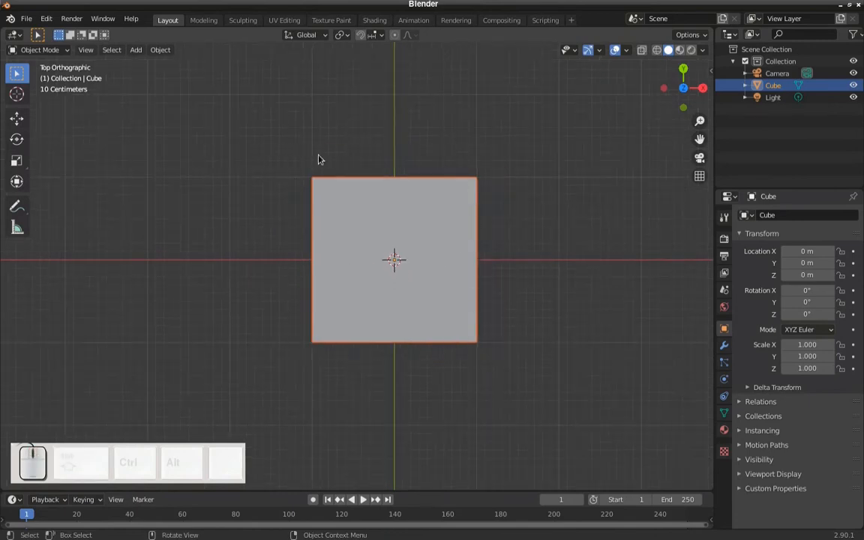
{"action": "key", "text": "KP_2"}
{"action": "key", "text": "1"}
{"action": "key", "text": "3"}
{"action": "key", "text": "1"}
- Look up the Emulate Numpad option in the Input preferences, then close the preferences
{"action": "left_click", "coordinate": [46, 18]}
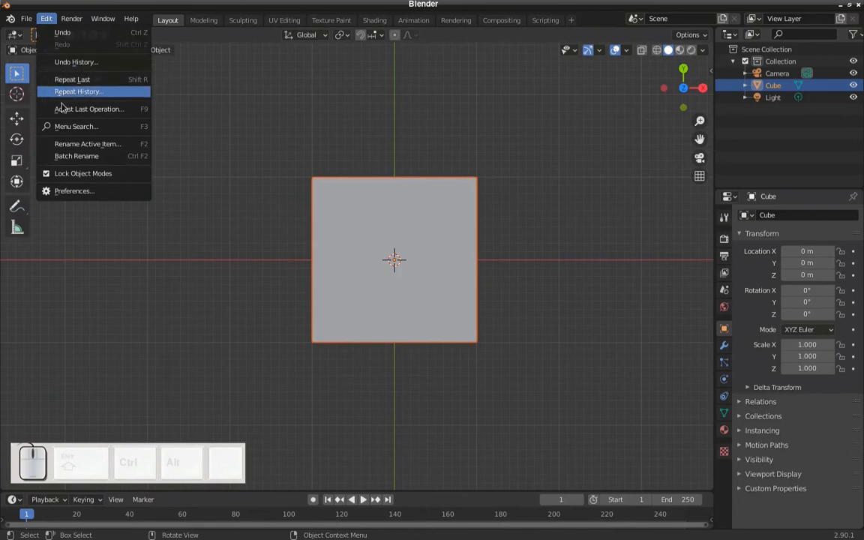
{"action": "left_click", "coordinate": [81, 191]}
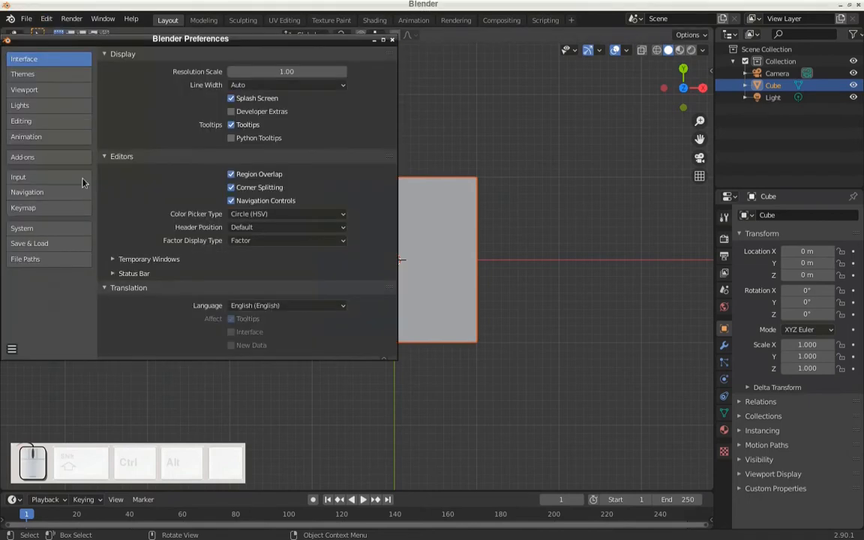
{"action": "left_click_drag", "start_coordinate": [112, 39], "coordinate": [165, 46]}
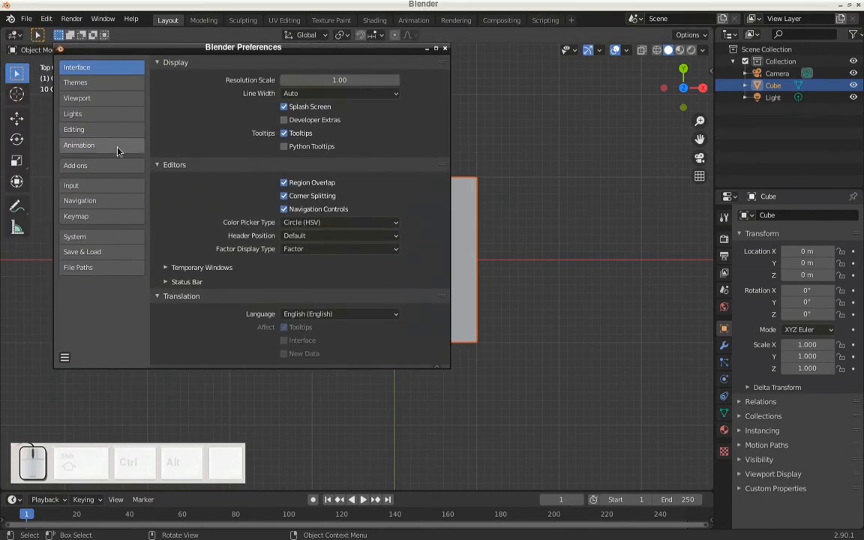
{"action": "left_click", "coordinate": [106, 188]}
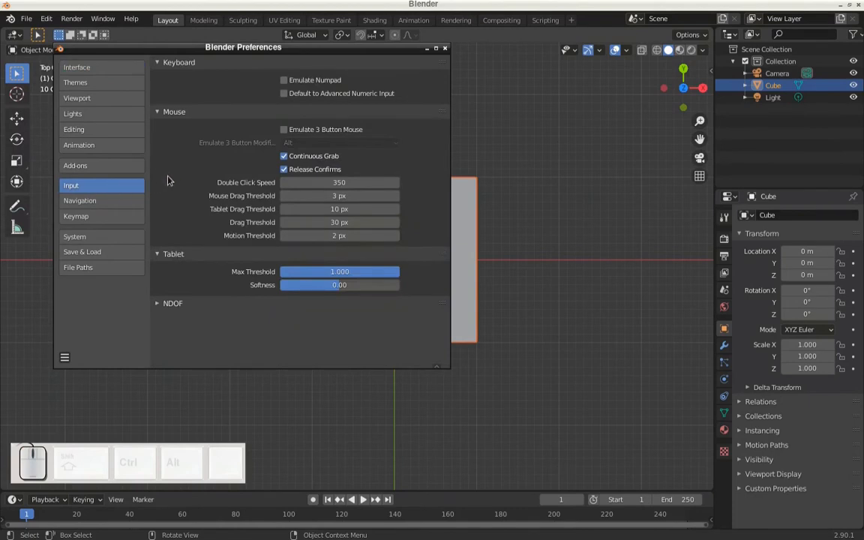
{"action": "left_click", "coordinate": [263, 79]}
{"action": "left_click", "coordinate": [445, 48]}
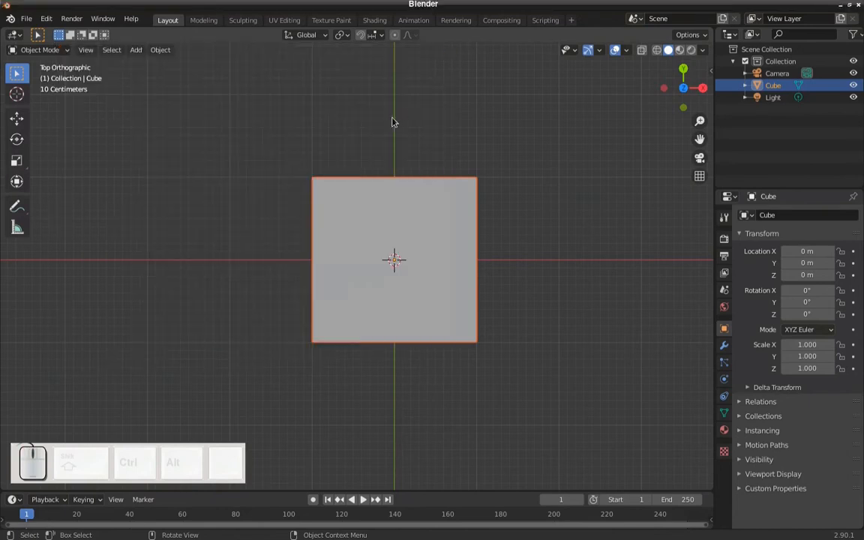
- Examine the cube from an angled perspective, and repeatedly in the front, right and top orthographic views
{"action": "middle_click_drag", "start_coordinate": [316, 237], "coordinate": [316, 191]}
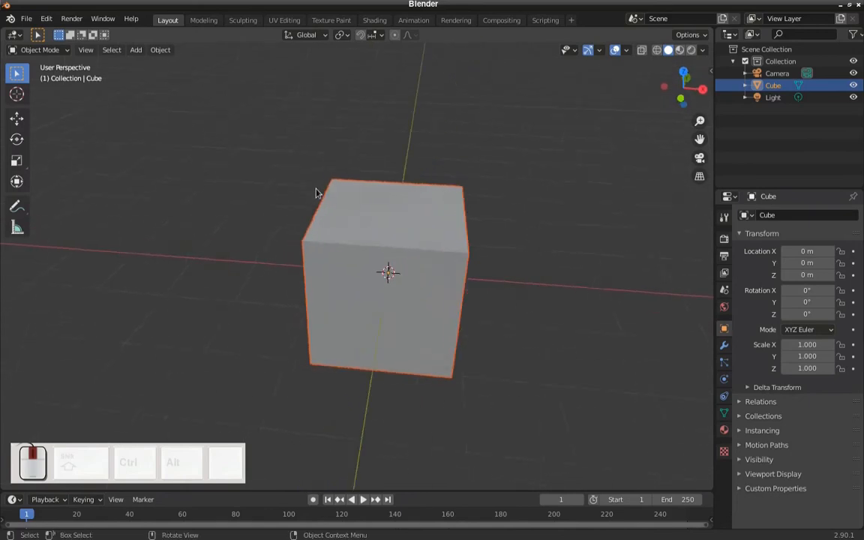
{"action": "key", "text": "KP_1"}
{"action": "key", "text": "KP_3"}
{"action": "key", "text": "KP_7"}
{"action": "key", "text": "KP_1"}
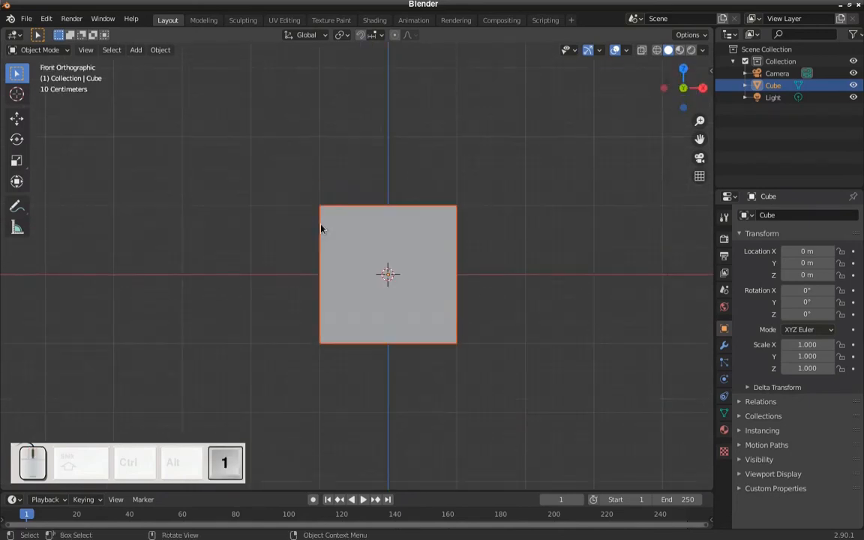
{"action": "key", "text": "KP_3"}
{"action": "key", "text": "KP_7"}
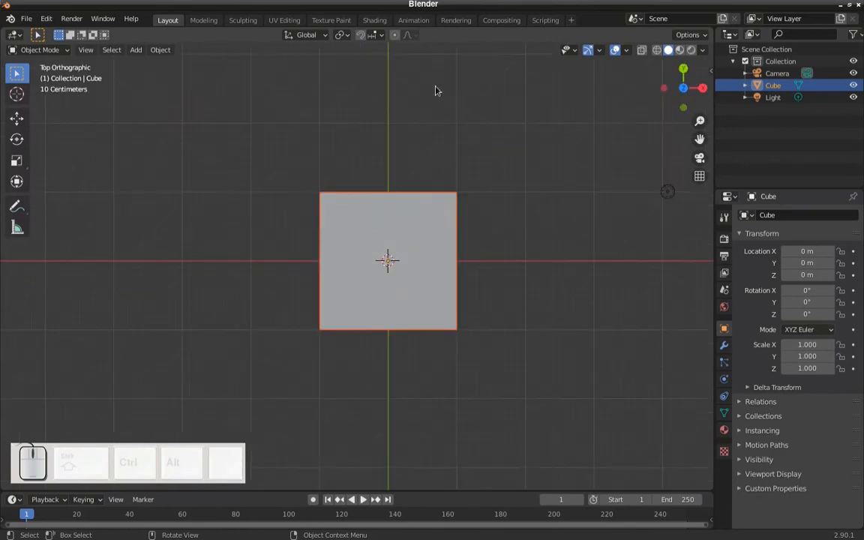
{"action": "key", "text": "KP_1"}
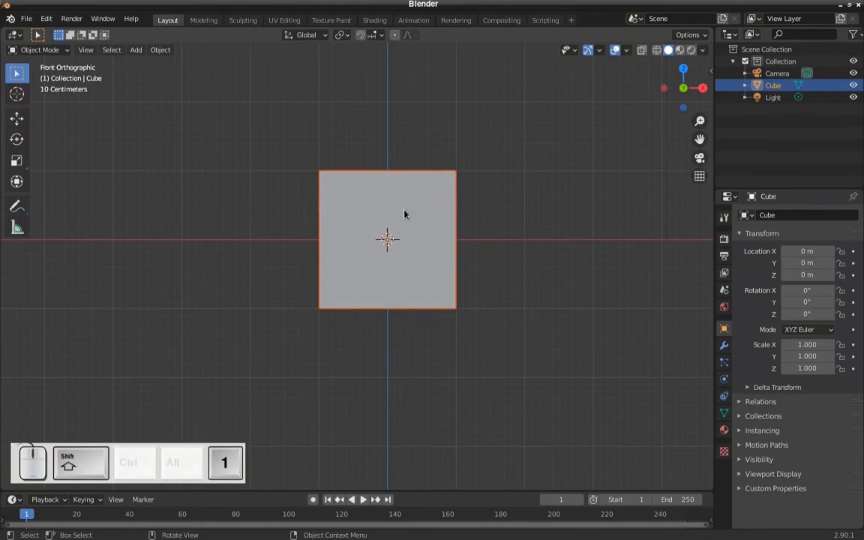
{"action": "key", "text": "KP_3"}
{"action": "key", "text": "KP_7"}
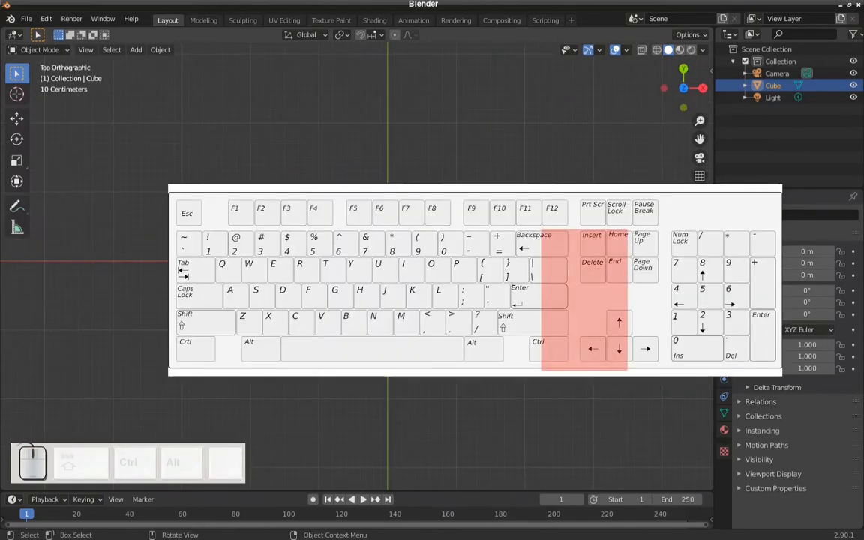
{"action": "key", "text": "KP_1"}
{"action": "key", "text": "KP_3"}
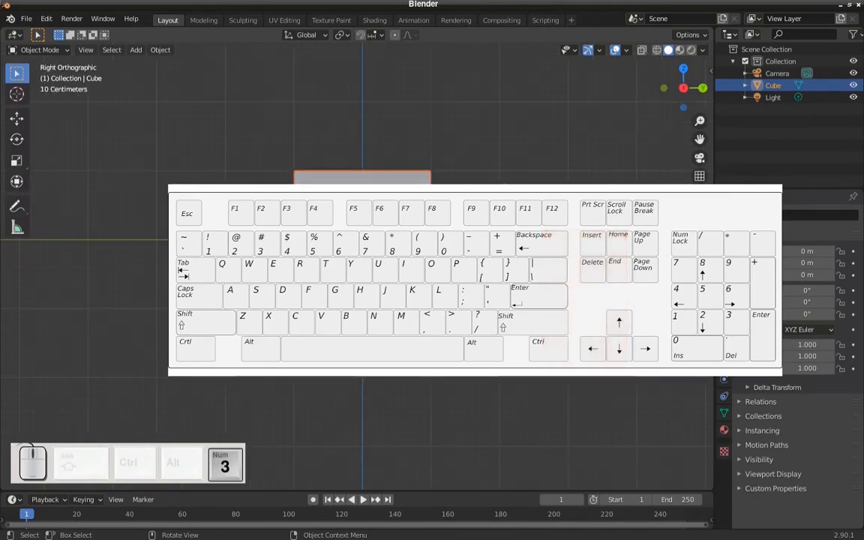
{"action": "key", "text": "KP_7"}
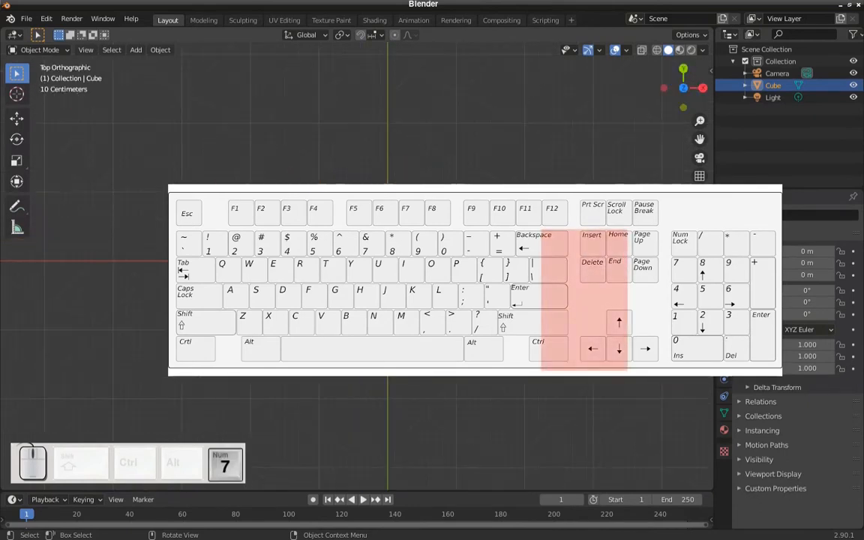
- Compare the cube in perspective and orthographic projection from the front and from several angled viewpoints
{"action": "key", "text": "KP_5"}
{"action": "middle_click_drag", "start_coordinate": [490, 359], "coordinate": [493, 293]}
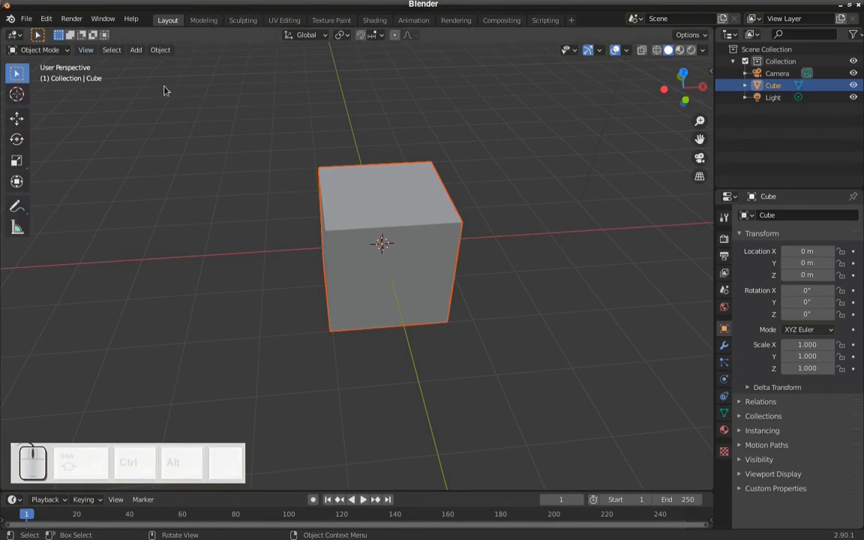
{"action": "key", "text": "KP_5"}
{"action": "key", "text": "KP_1"}
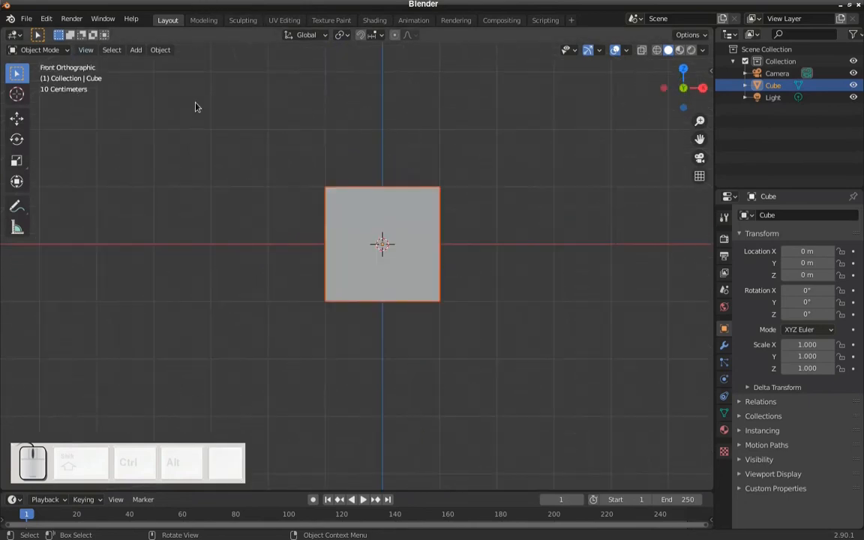
{"action": "key", "text": "KP_5"}
{"action": "middle_click_drag", "start_coordinate": [286, 158], "coordinate": [305, 203]}
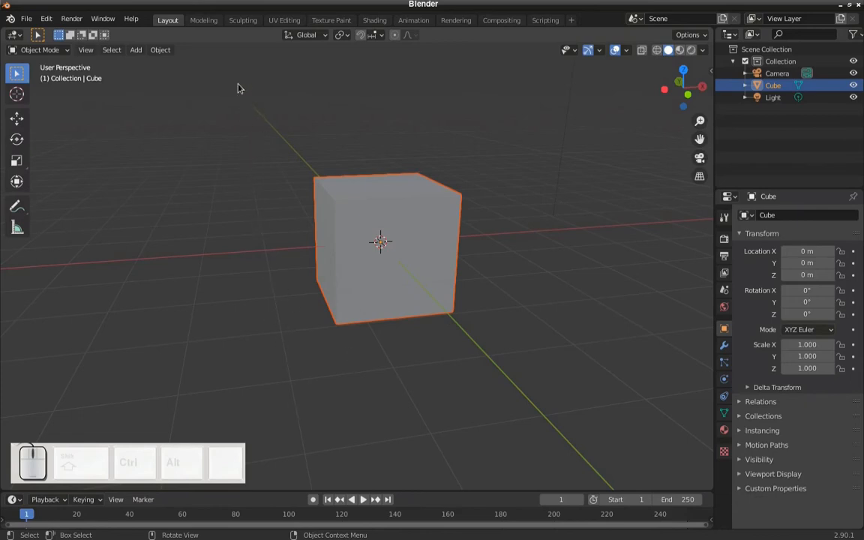
{"action": "middle_click_drag", "start_coordinate": [244, 114], "coordinate": [264, 242]}
{"action": "key", "text": "KP_5"}
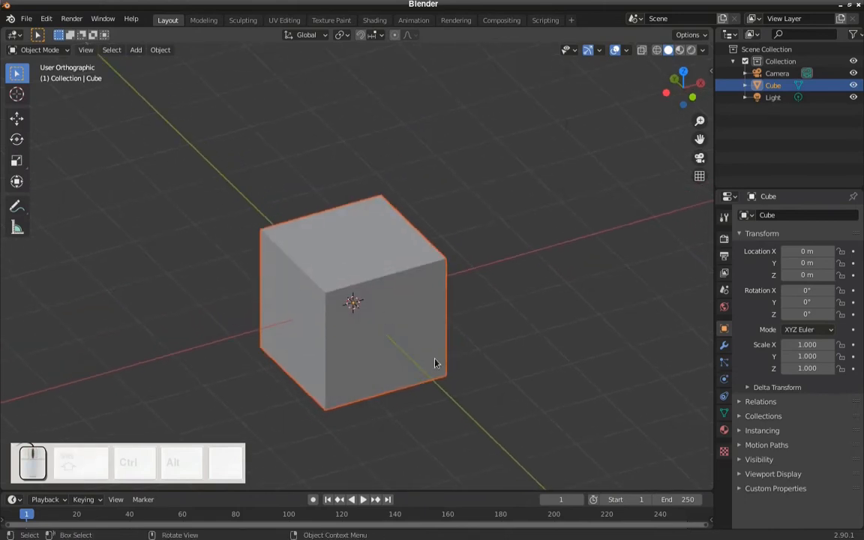
{"action": "middle_click_drag", "start_coordinate": [465, 303], "coordinate": [456, 280]}
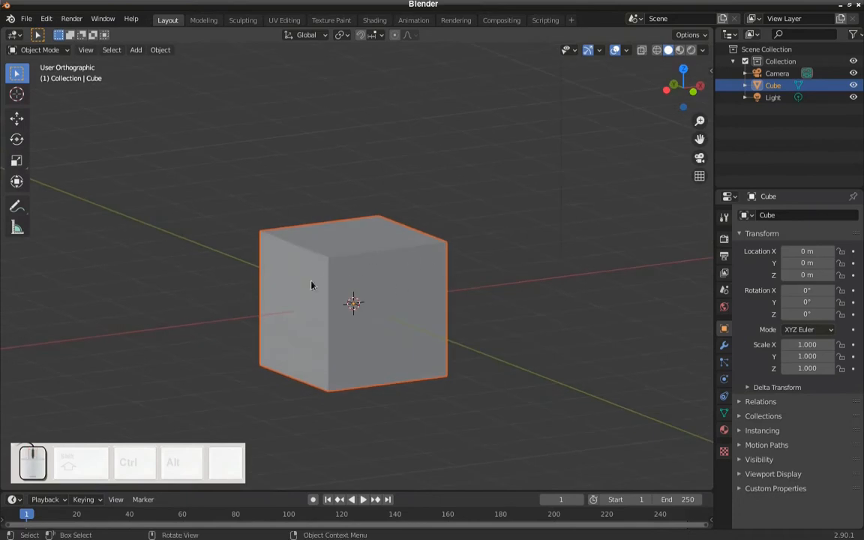
{"action": "middle_click_drag", "start_coordinate": [385, 267], "coordinate": [330, 291]}
- View the cube in the front and right orthographic views, and through the scene camera
{"action": "key", "text": "KP_1"}
{"action": "key", "text": "KP_3"}
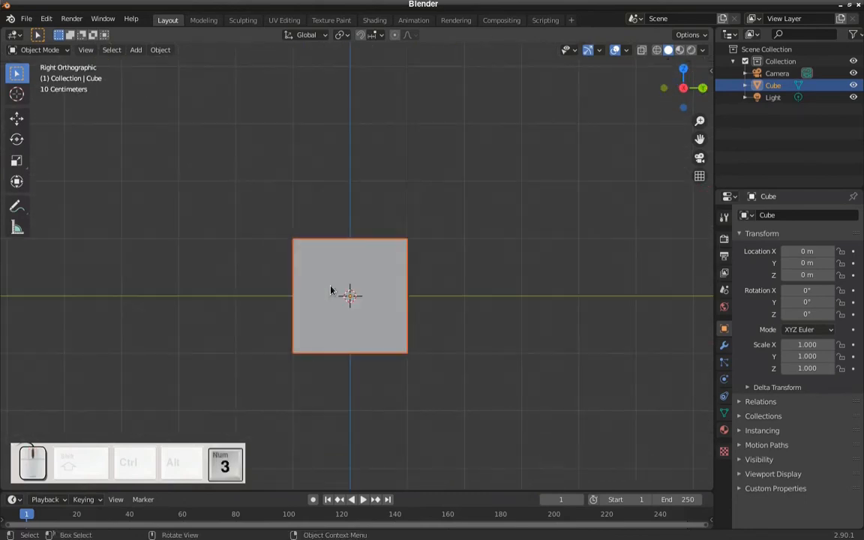
{"action": "scroll", "coordinate": [347, 289], "scroll_direction": "down", "scroll_amount": 2}
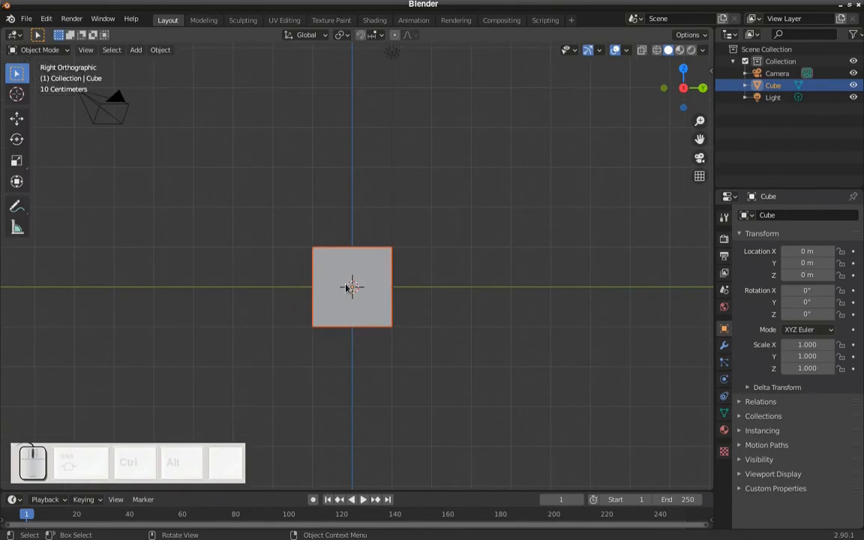
{"action": "key", "text": "KP_0"}
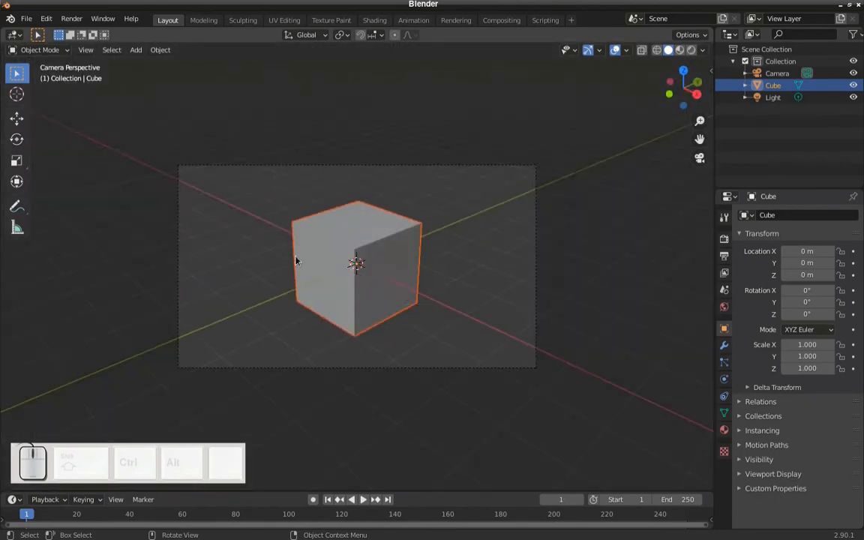
{"action": "scroll", "coordinate": [352, 288], "scroll_direction": "up", "scroll_amount": 1}
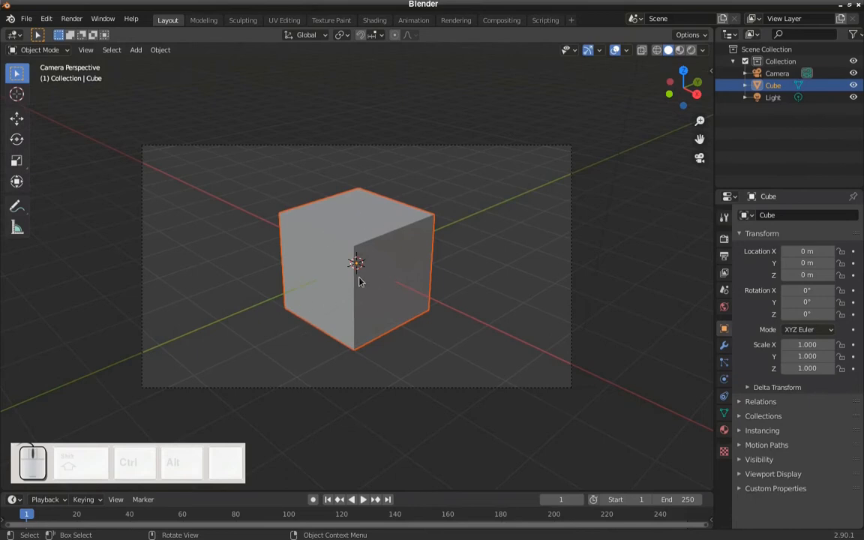
{"action": "key", "text": "KP_0"}
{"action": "key", "text": "KP_0"}
- Inspect the cube from an angled perspective and in the front, back and top orthographic views
{"action": "middle_click_drag", "start_coordinate": [346, 297], "coordinate": [437, 282]}
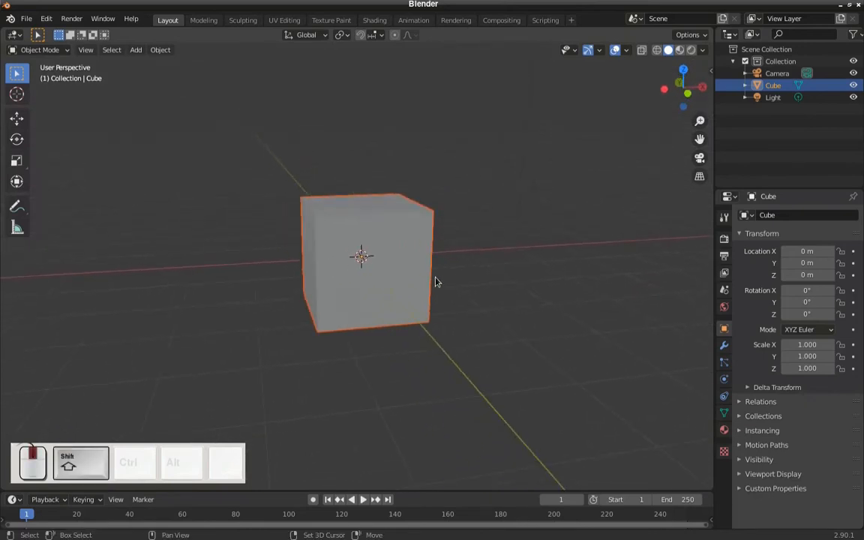
{"action": "key", "text": "KP_1"}
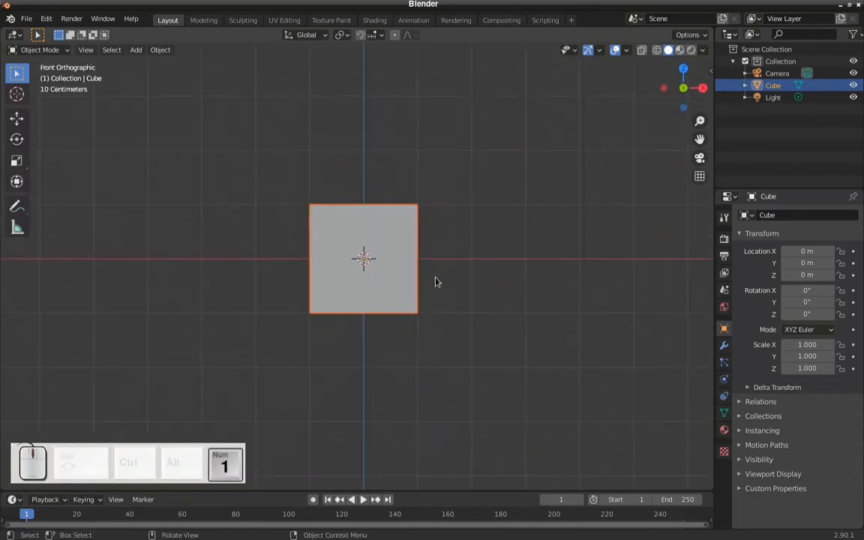
{"action": "scroll", "coordinate": [436, 283], "scroll_direction": "up", "scroll_amount": 3}
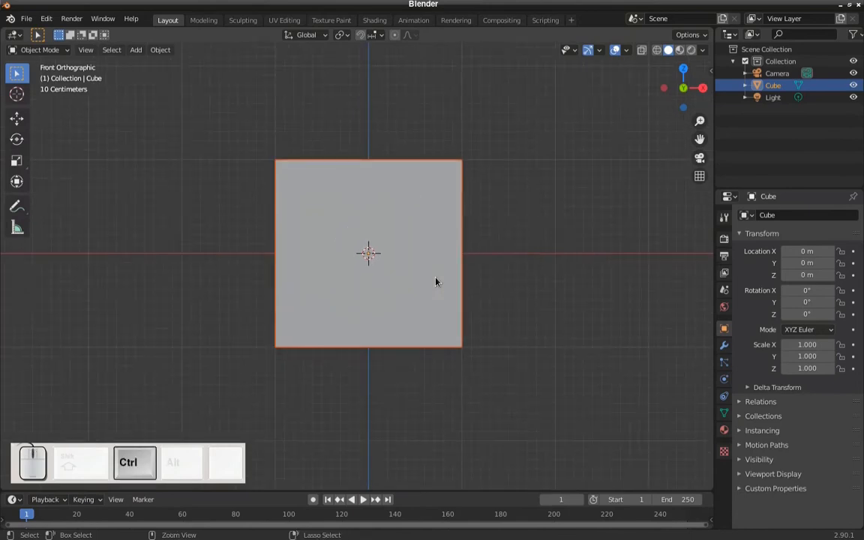
{"action": "key", "text": "ctrl+KP_1"}
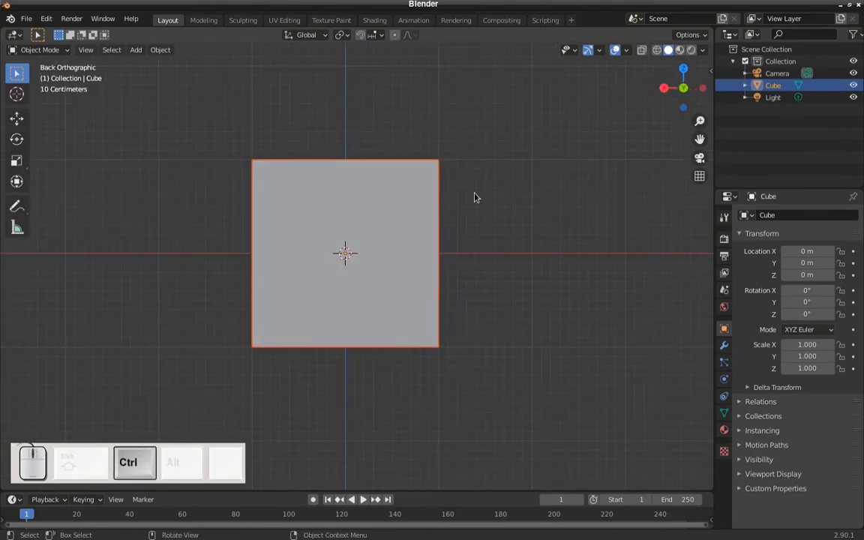
{"action": "key", "text": "KP_7"}
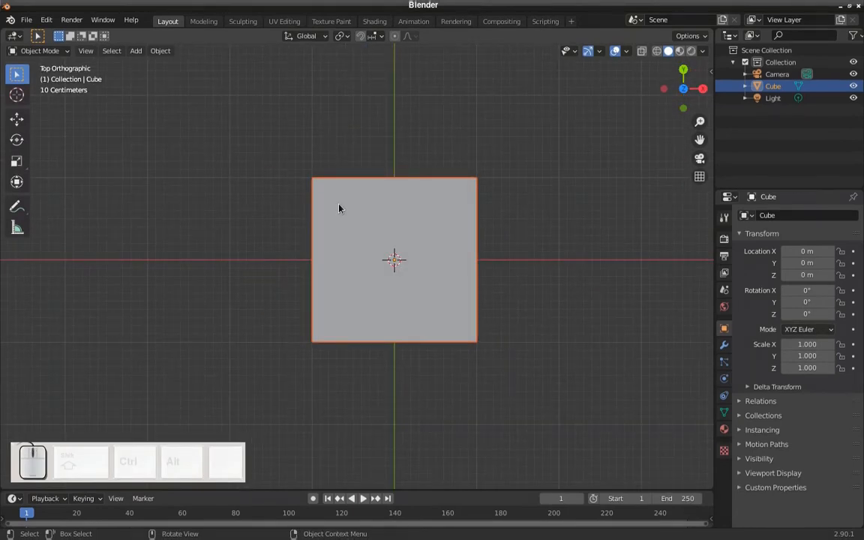
- Enable Emulate Numpad in the Input preferences, and save the preferences before closing them
{"action": "left_click", "coordinate": [46, 20]}
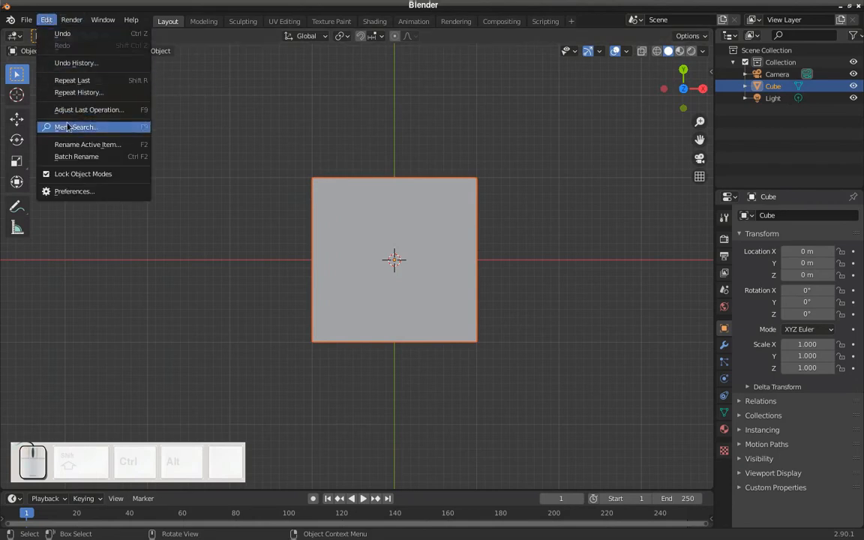
{"action": "left_click", "coordinate": [84, 194]}
{"action": "left_click_drag", "start_coordinate": [127, 43], "coordinate": [179, 51]}
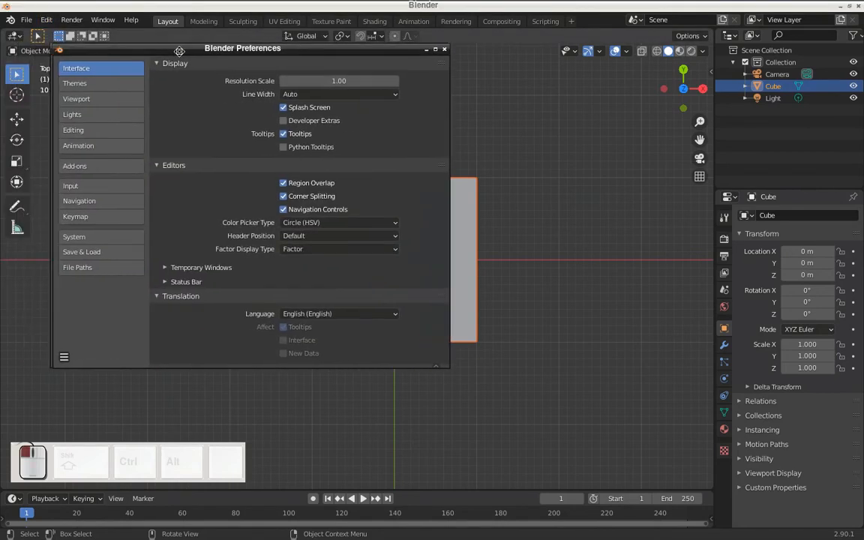
{"action": "left_click", "coordinate": [110, 187]}
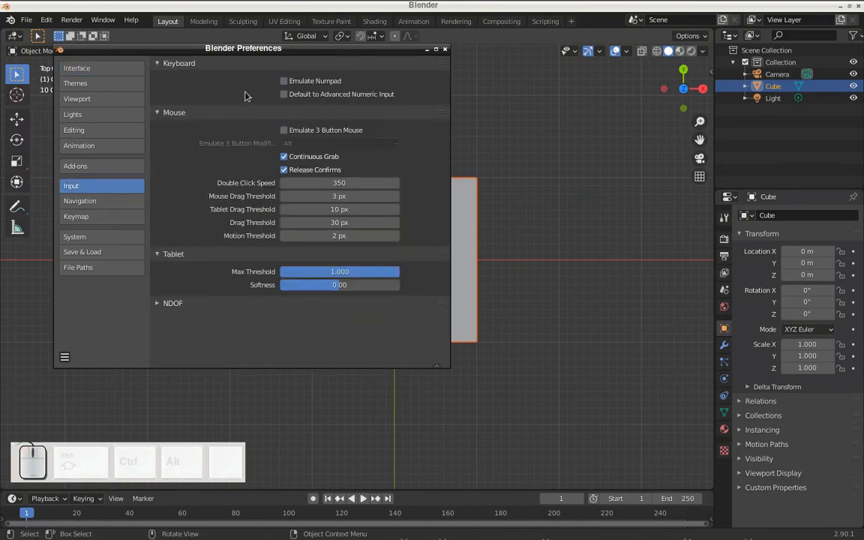
{"action": "left_click", "coordinate": [284, 82]}
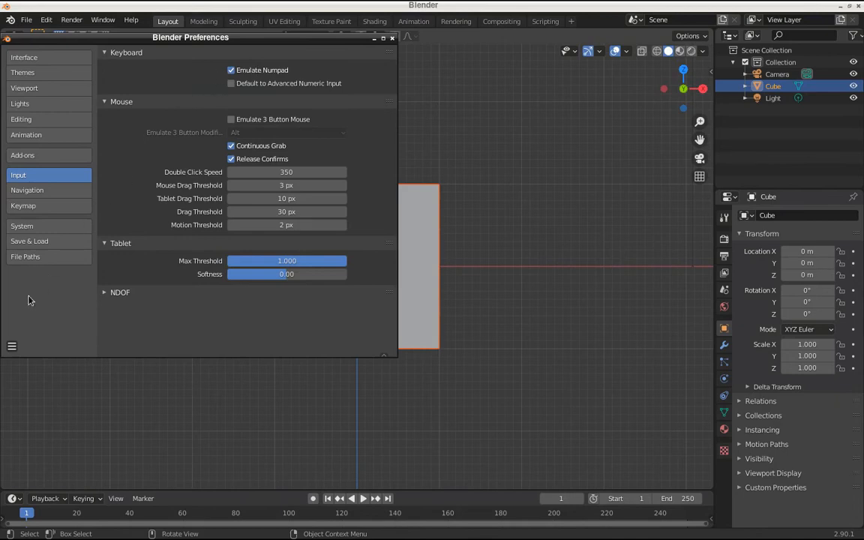
{"action": "left_click", "coordinate": [12, 348]}
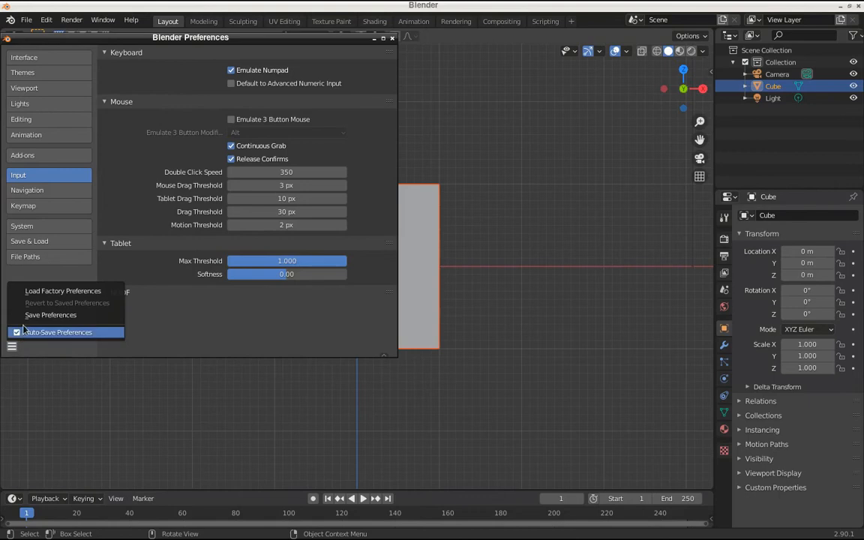
{"action": "left_click", "coordinate": [88, 319]}
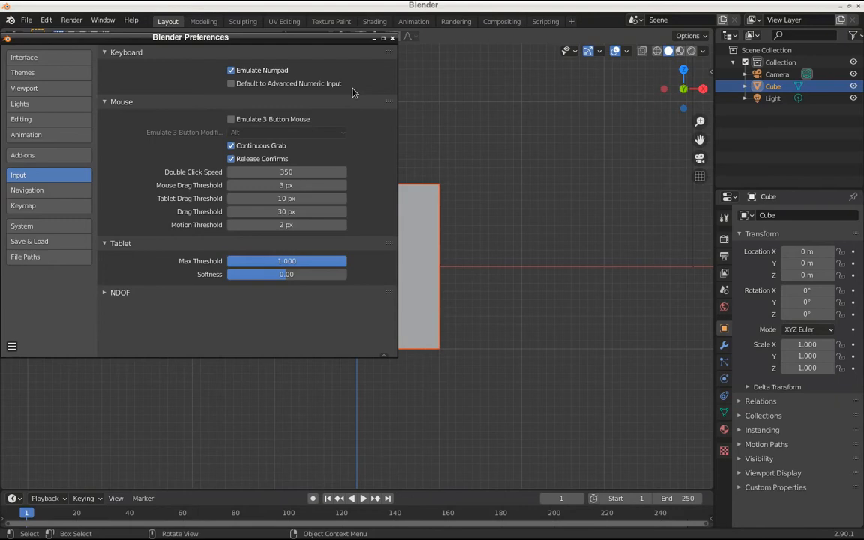
{"action": "left_click", "coordinate": [392, 37]}
- Switch the viewport between perspective and orthographic projection again, comparing the cube from the front and from raised angles
{"action": "scroll", "coordinate": [492, 361], "scroll_direction": "down", "scroll_amount": 2}
{"action": "middle_click_drag", "start_coordinate": [491, 361], "coordinate": [492, 292]}
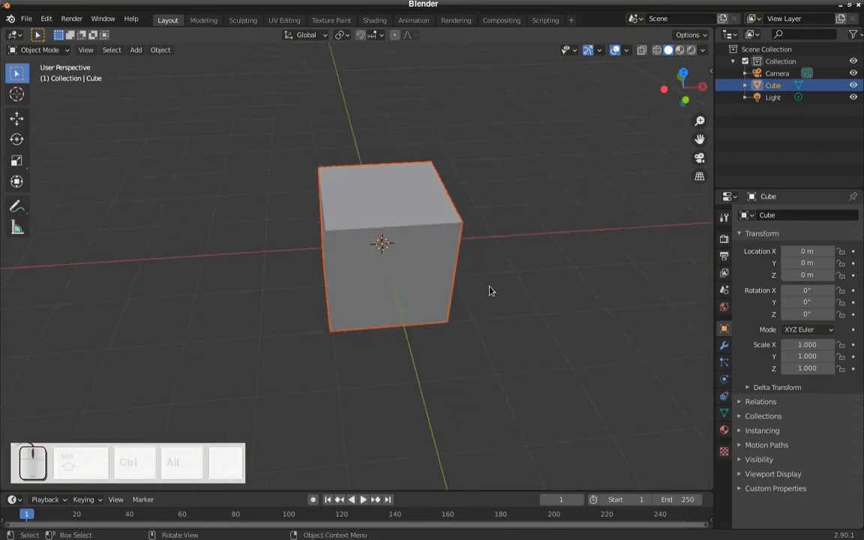
{"action": "key", "text": "KP_5"}
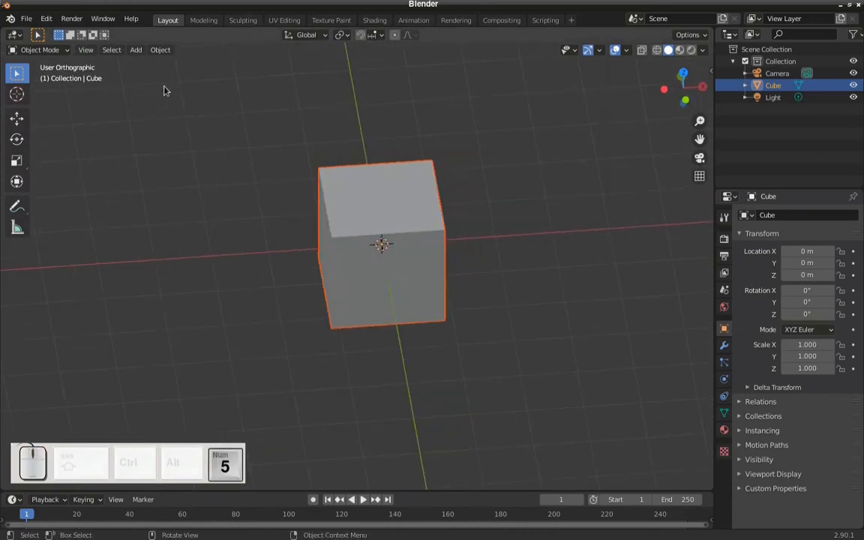
{"action": "key", "text": "KP_1"}
{"action": "key", "text": "KP_5"}
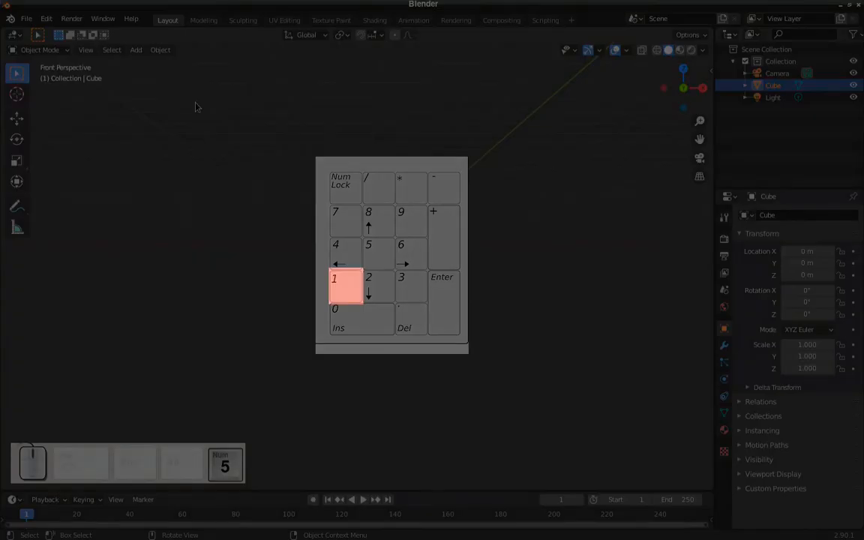
{"action": "middle_click_drag", "start_coordinate": [262, 142], "coordinate": [299, 293]}
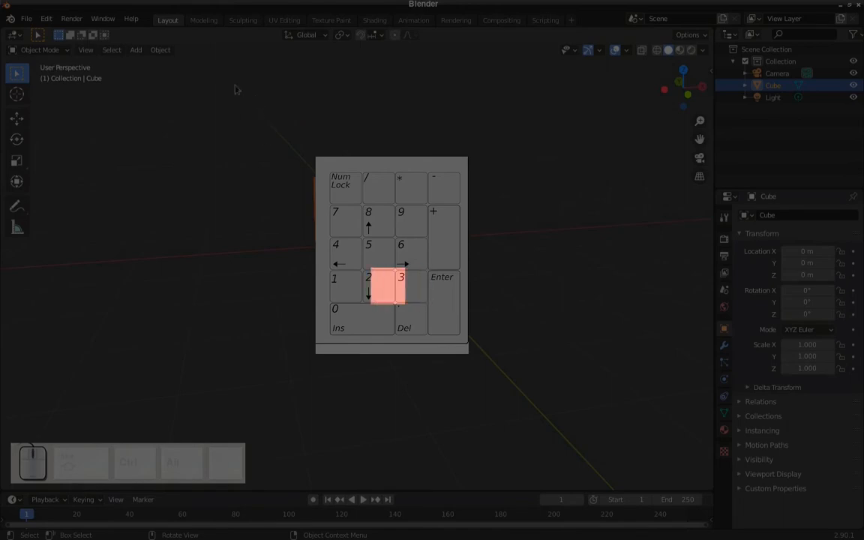
{"action": "middle_click_drag", "start_coordinate": [246, 111], "coordinate": [264, 128]}
{"action": "key", "text": "KP_5"}
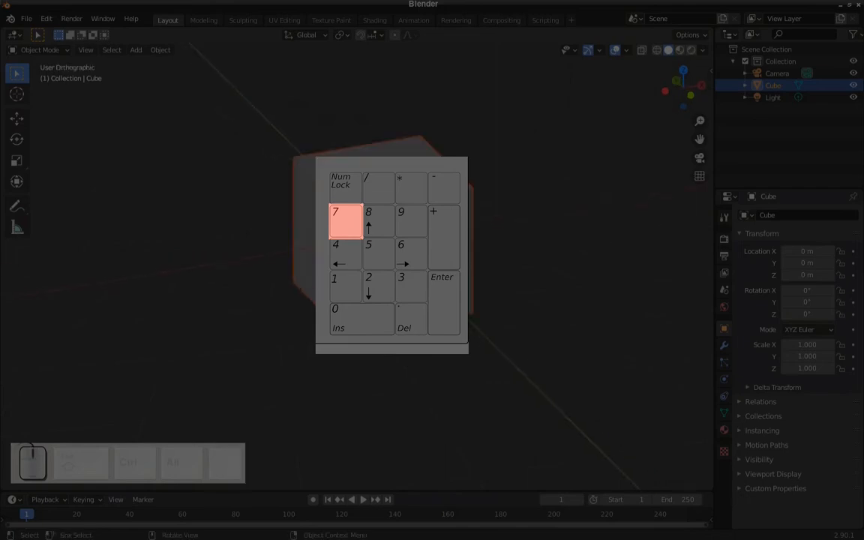
{"action": "middle_click_drag", "start_coordinate": [264, 127], "coordinate": [135, 163], "text": "shift"}
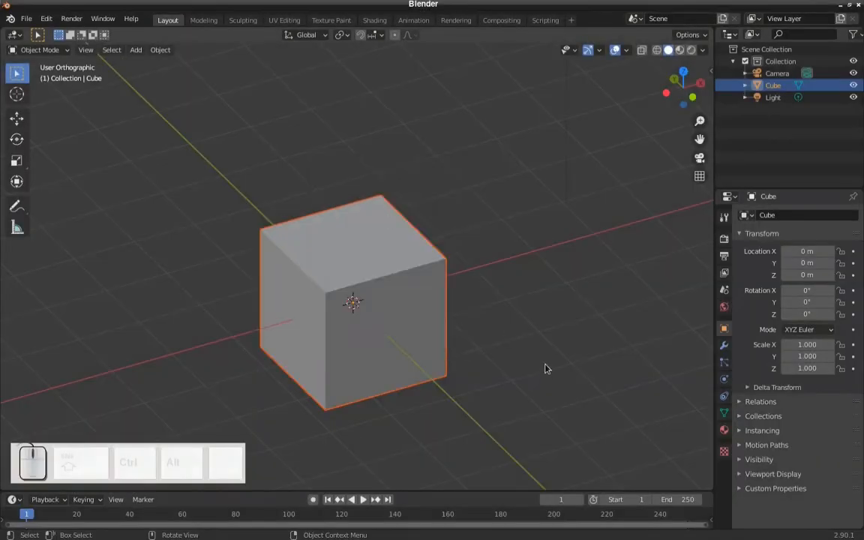
{"action": "middle_click_drag", "start_coordinate": [546, 367], "coordinate": [492, 292]}
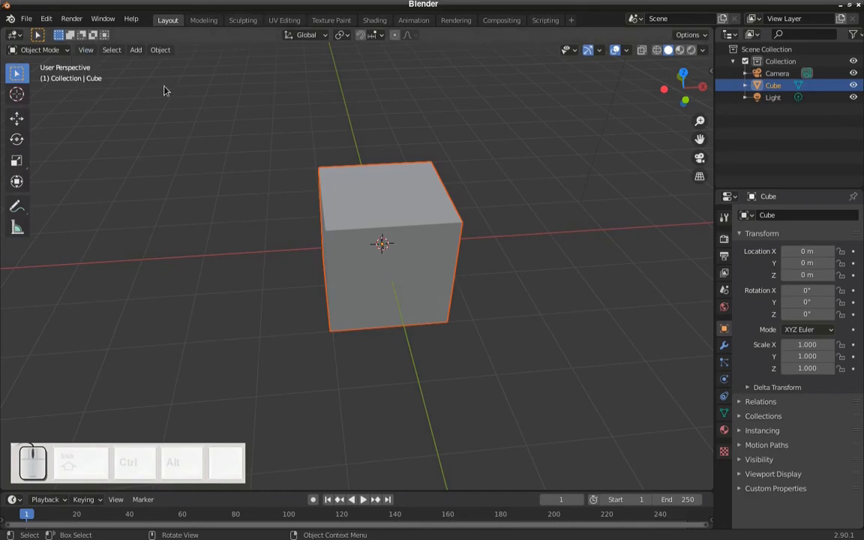
{"action": "key", "text": "KP_5"}
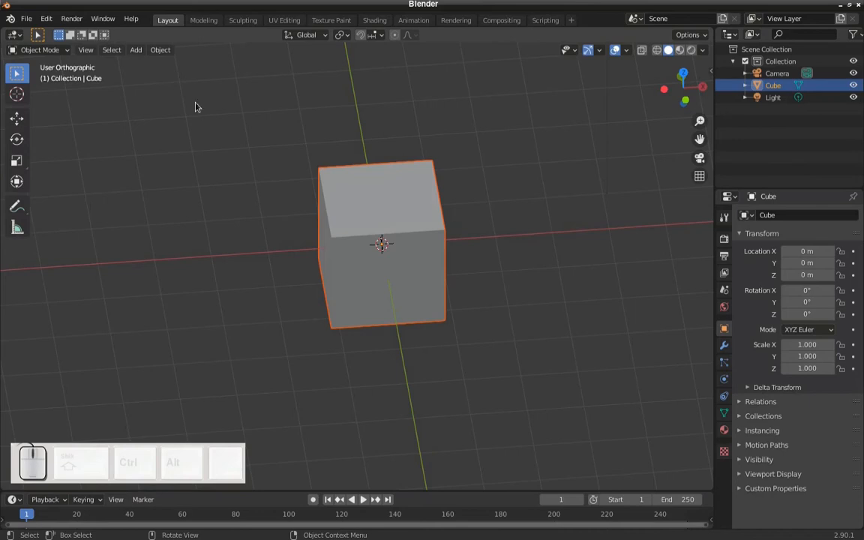
- View the cube in front orthographic, switch to perspective from an angled viewpoint, and return to orthographic projection
{"action": "key", "text": "KP_1"}
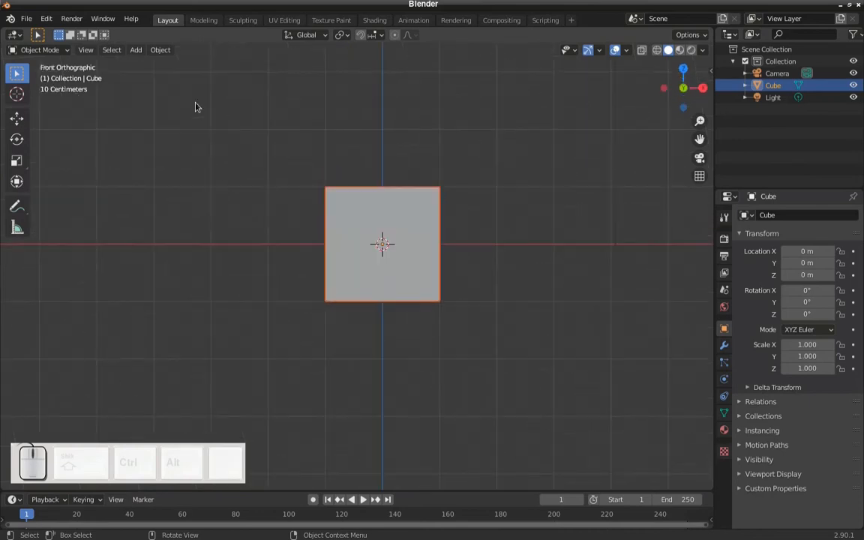
{"action": "key", "text": "KP_5"}
{"action": "middle_click_drag", "start_coordinate": [286, 159], "coordinate": [313, 192]}
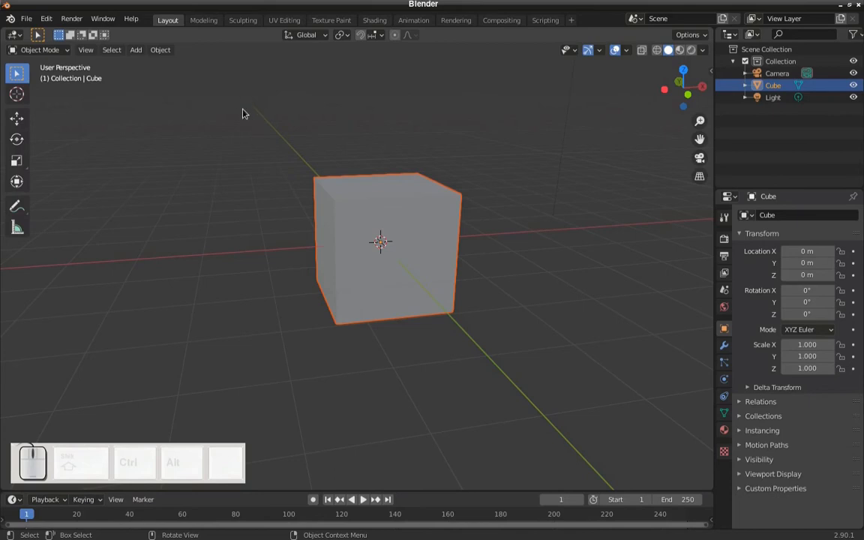
{"action": "middle_click_drag", "start_coordinate": [244, 106], "coordinate": [264, 128]}
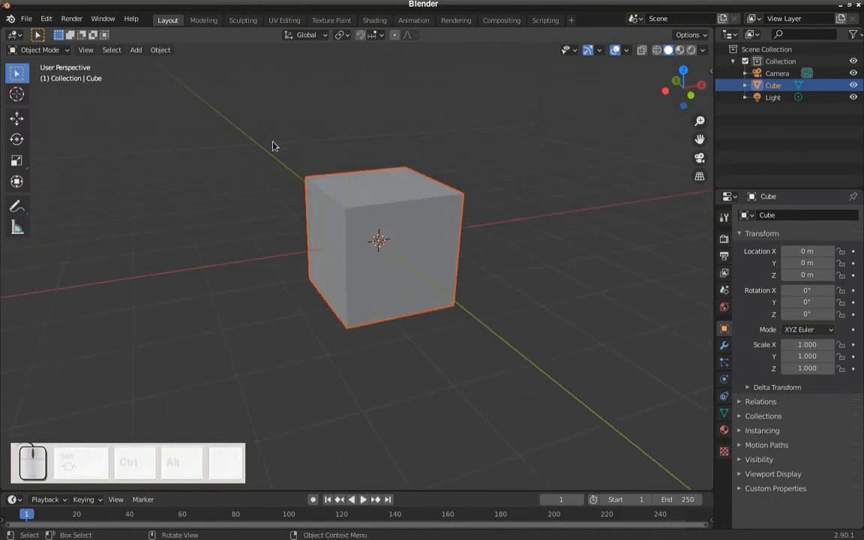
{"action": "key", "text": "KP_5"}
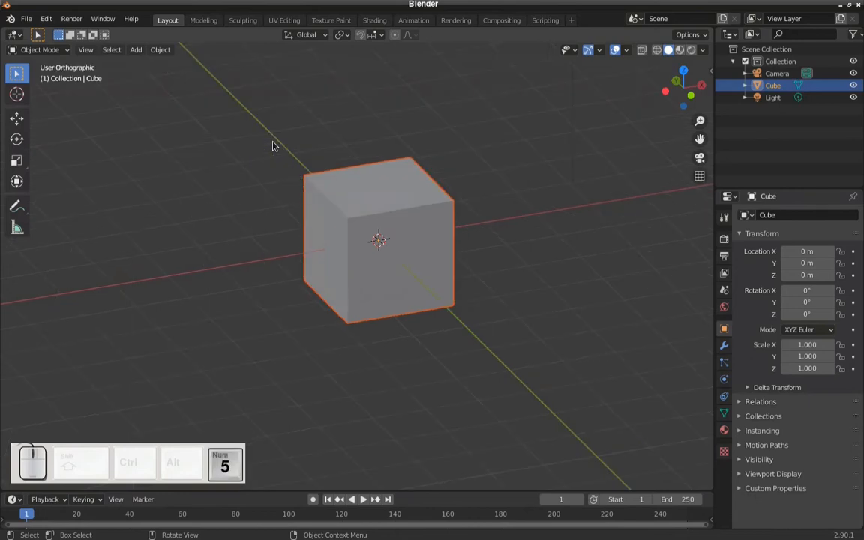
- Practise zooming, panning and orbiting around the cube in orthographic projection
{"action": "scroll", "coordinate": [359, 186], "scroll_direction": "up", "scroll_amount": 1}
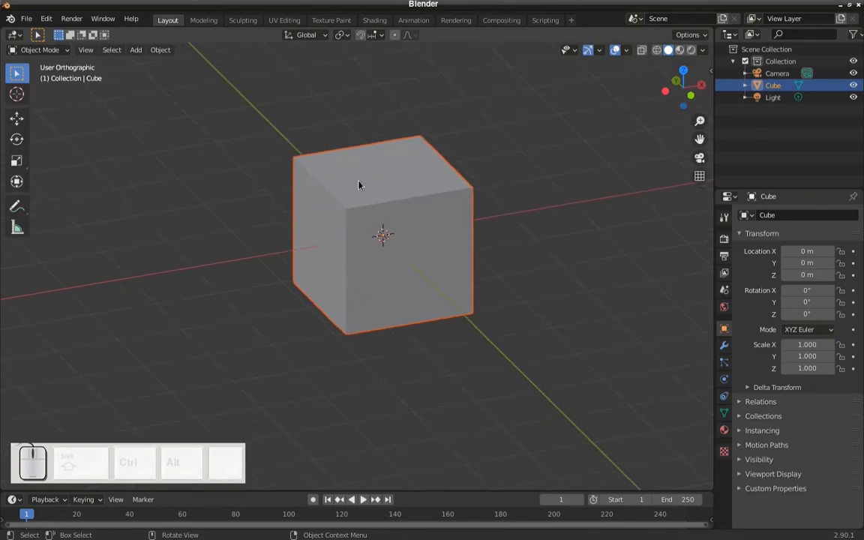
{"action": "middle_click_drag", "start_coordinate": [359, 192], "coordinate": [332, 274], "text": "shift"}
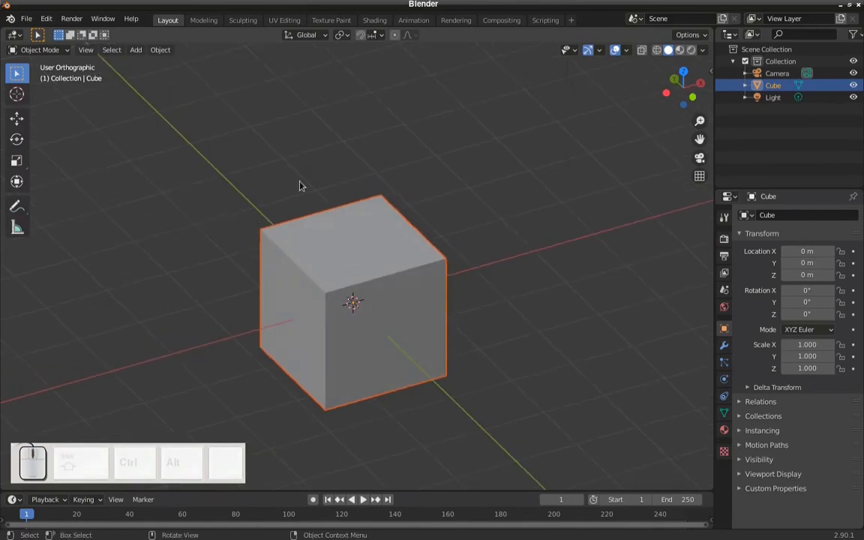
{"action": "middle_click_drag", "start_coordinate": [448, 300], "coordinate": [455, 280]}
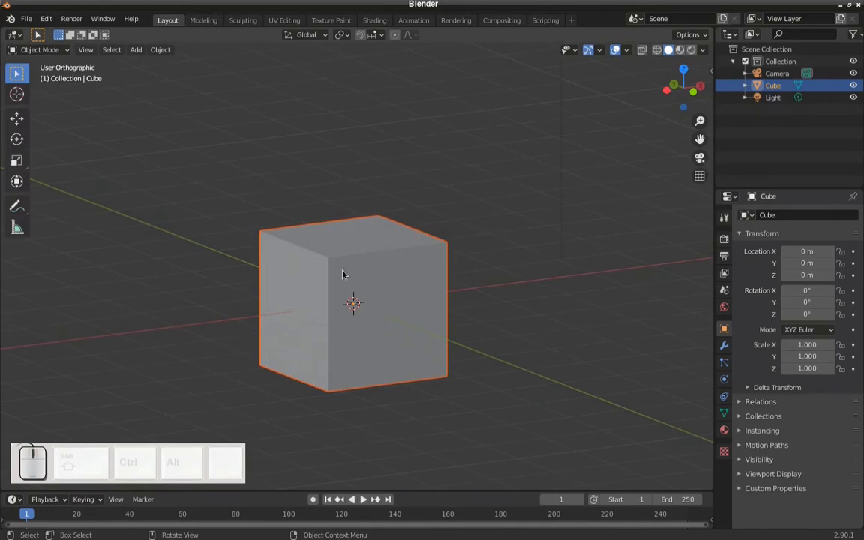
{"action": "middle_click_drag", "start_coordinate": [362, 268], "coordinate": [330, 291]}
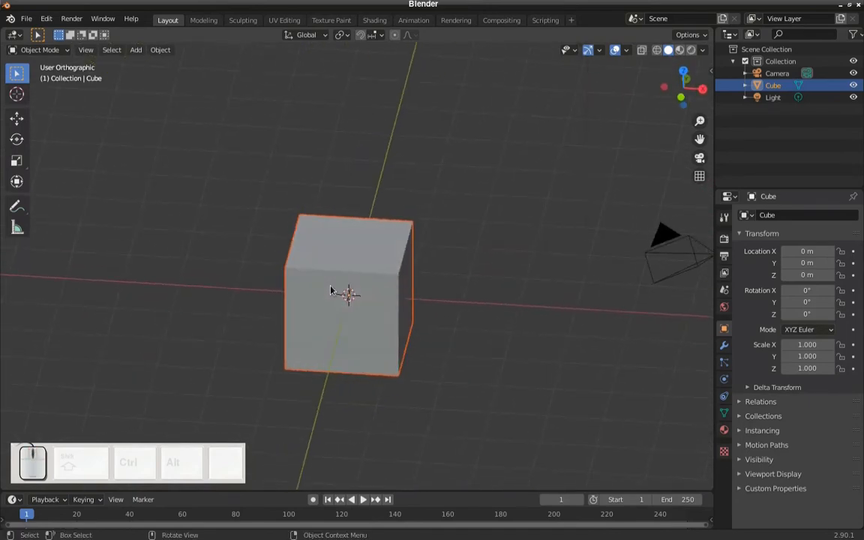
- View the cube from the front and right, toggle the scene camera view, and leave it for an angled perspective
{"action": "key", "text": "KP_1"}
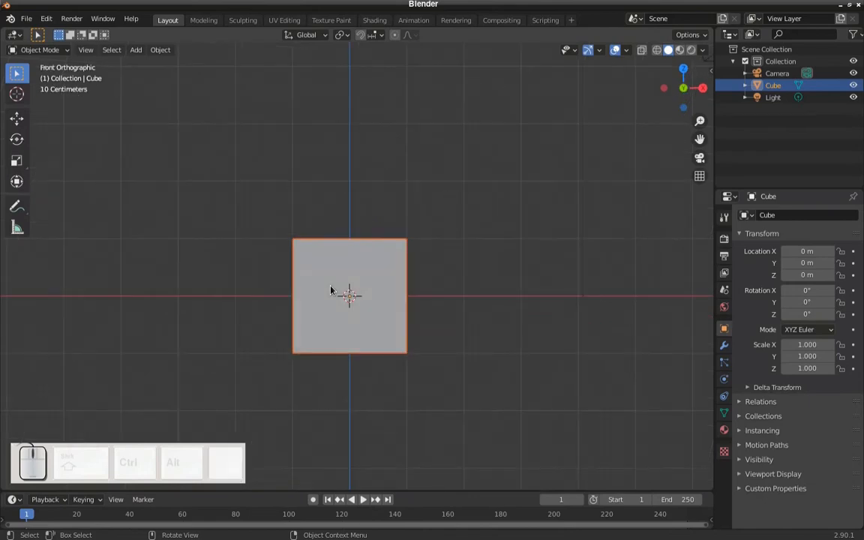
{"action": "key", "text": "KP_3"}
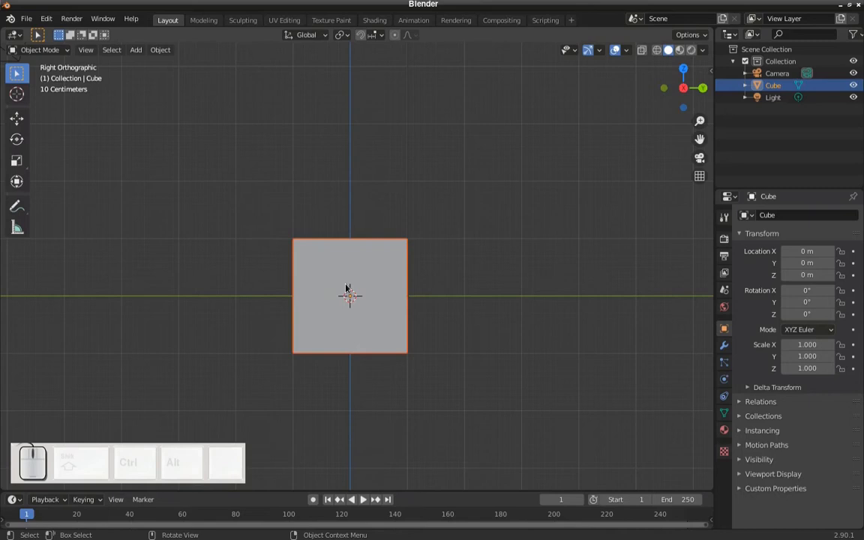
{"action": "scroll", "coordinate": [347, 288], "scroll_direction": "down", "scroll_amount": 2}
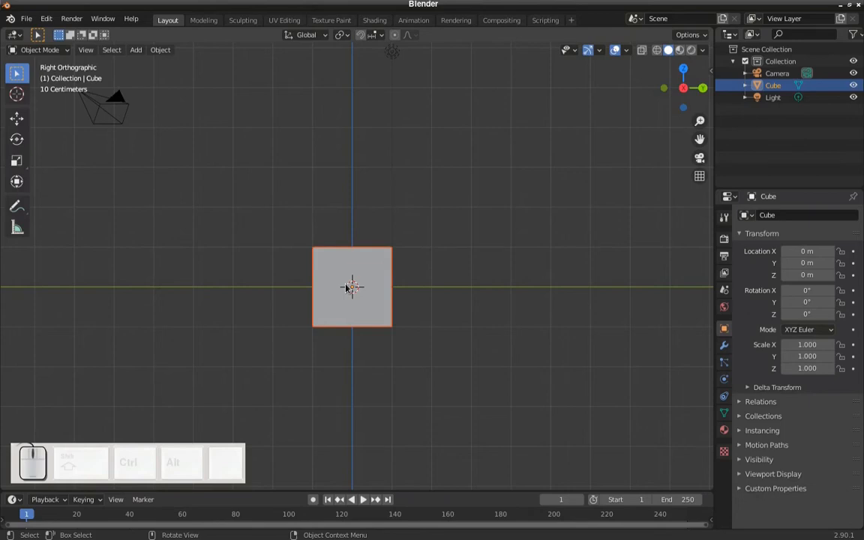
{"action": "key", "text": "KP_0"}
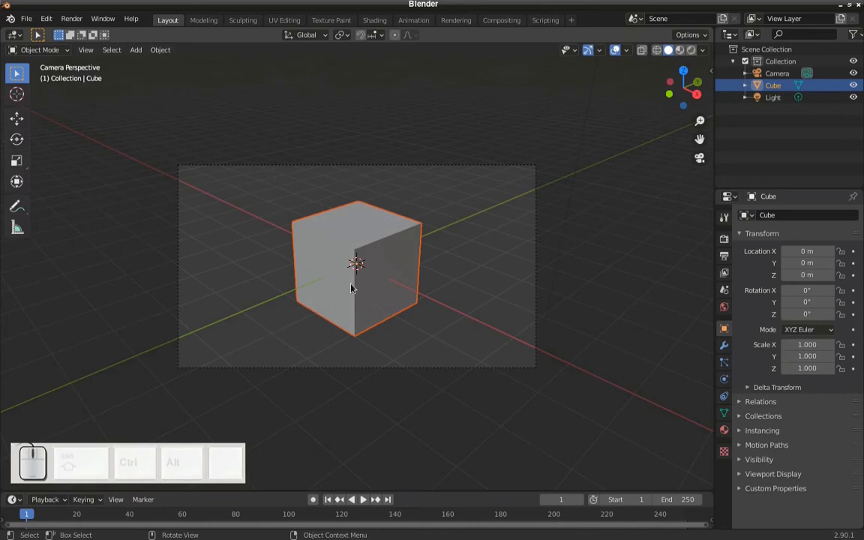
{"action": "scroll", "coordinate": [351, 288], "scroll_direction": "up", "scroll_amount": 1}
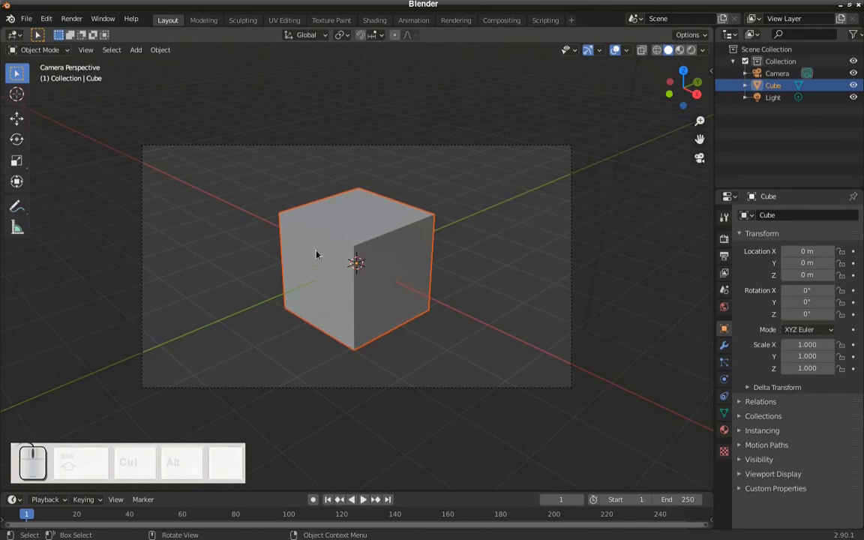
{"action": "key", "text": "KP_0"}
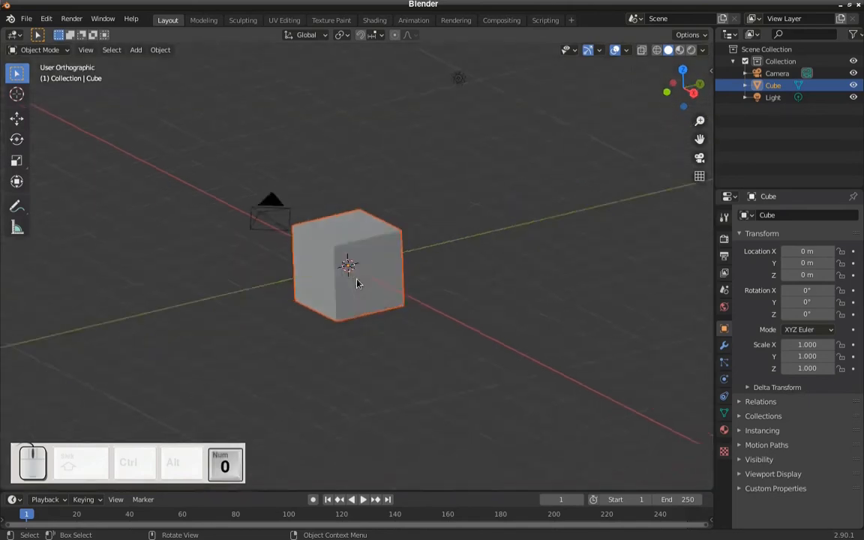
{"action": "key", "text": "KP_0"}
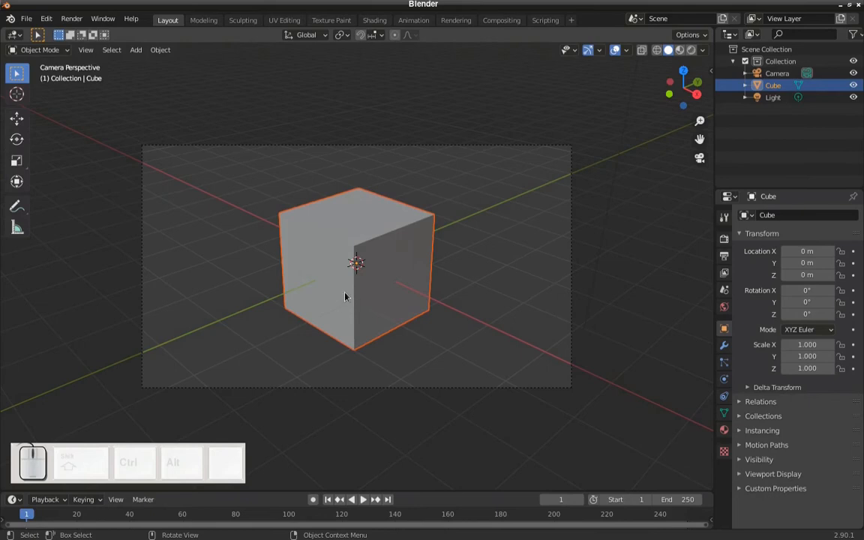
{"action": "middle_click_drag", "start_coordinate": [332, 293], "coordinate": [436, 282]}
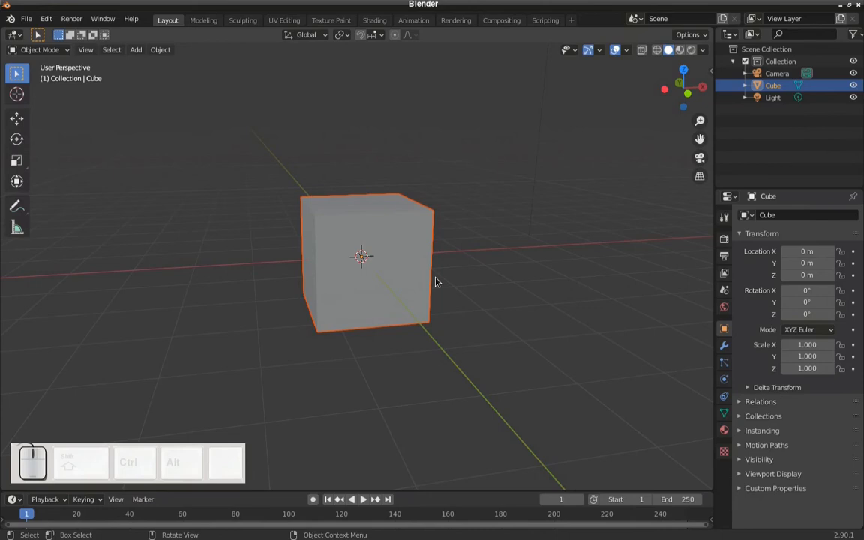
- Inspect the cube in the front view and in the opposite back, left and bottom orthographic views
{"action": "key", "text": "KP_1"}
{"action": "scroll", "coordinate": [436, 282], "scroll_direction": "up", "scroll_amount": 3}
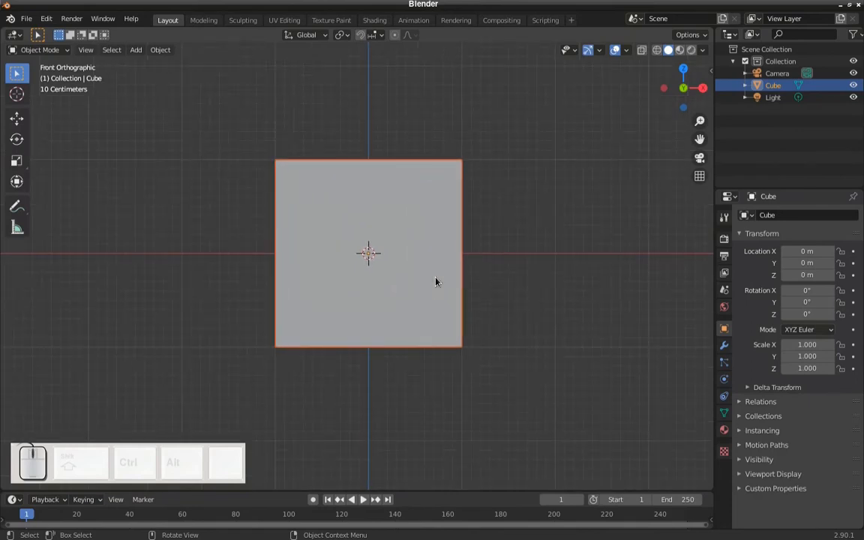
{"action": "key", "text": "ctrl"}
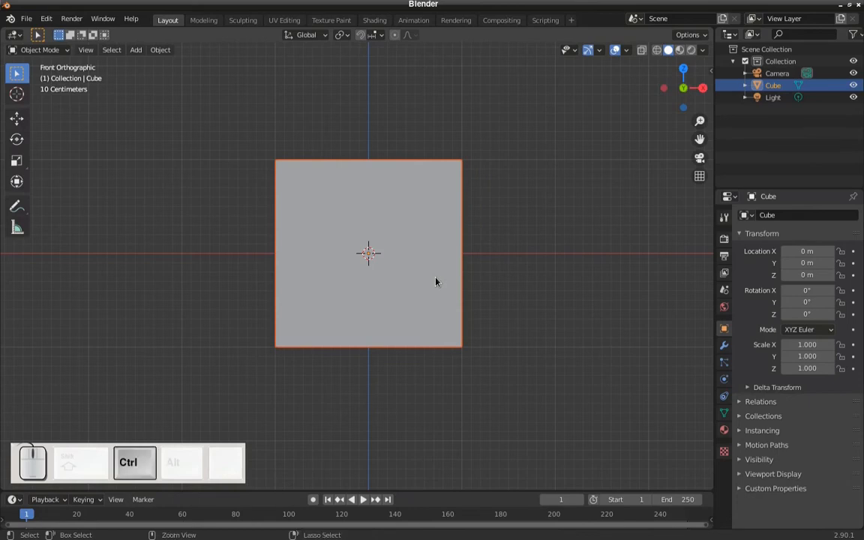
{"action": "key", "text": "ctrl+KP_1"}
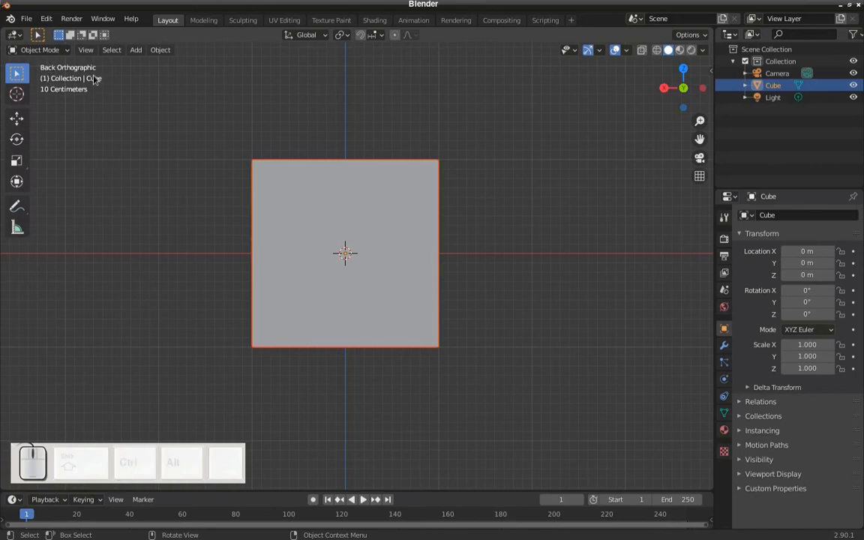
{"action": "key", "text": "ctrl+KP_3"}
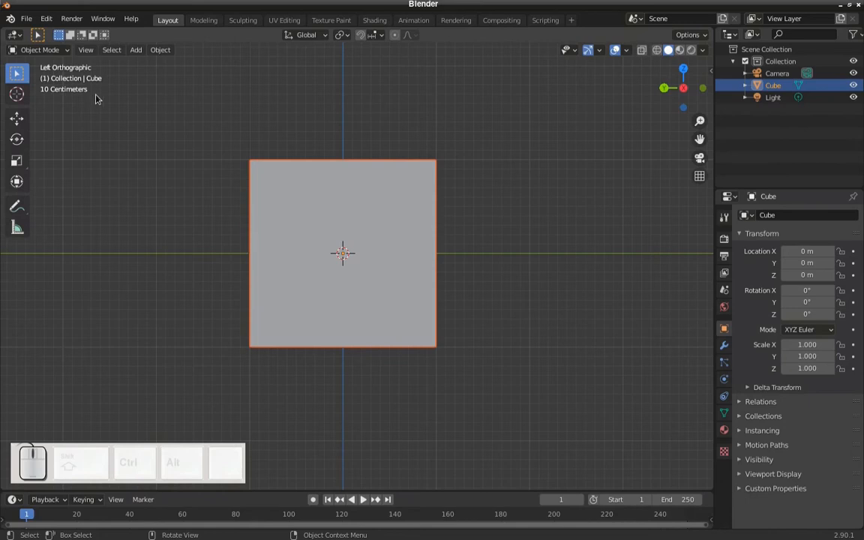
{"action": "key", "text": "ctrl"}
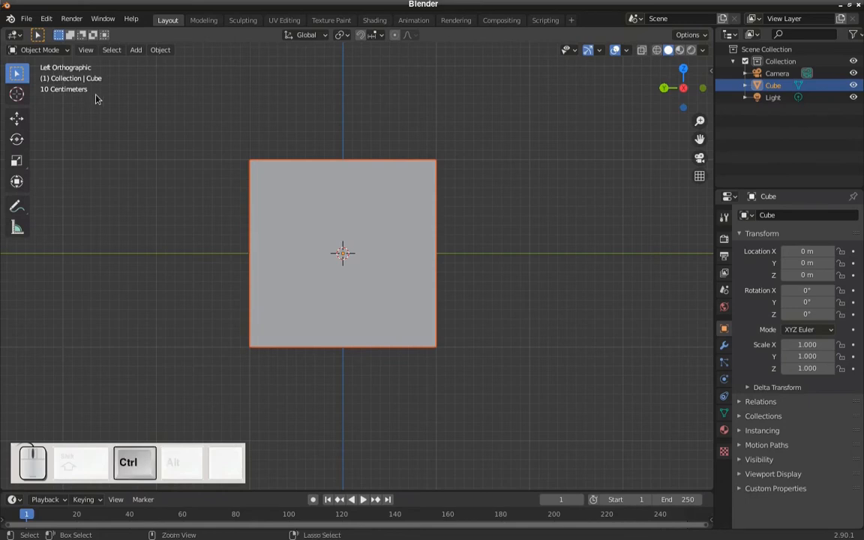
{"action": "key", "text": "ctrl+KP_7"}
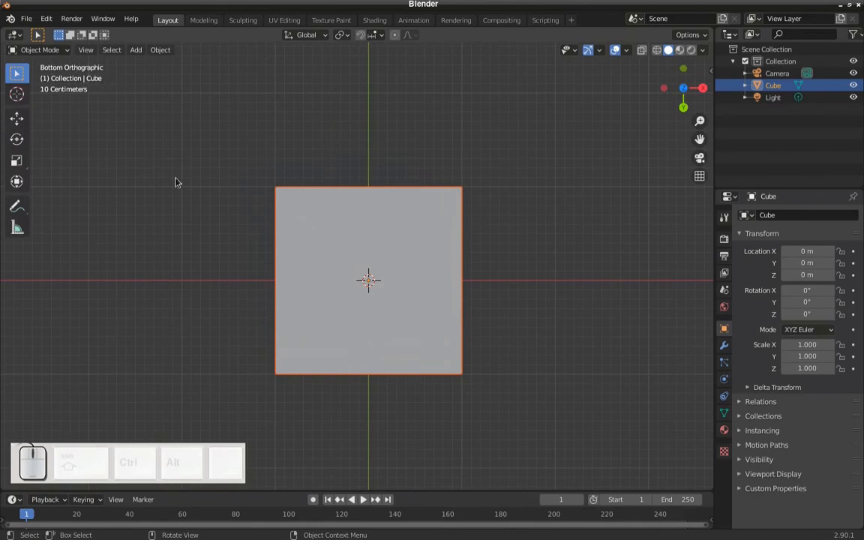
{"action": "scroll", "coordinate": [398, 197], "scroll_direction": "down", "scroll_amount": 3}
{"action": "scroll", "coordinate": [398, 198], "scroll_direction": "up", "scroll_amount": 2}
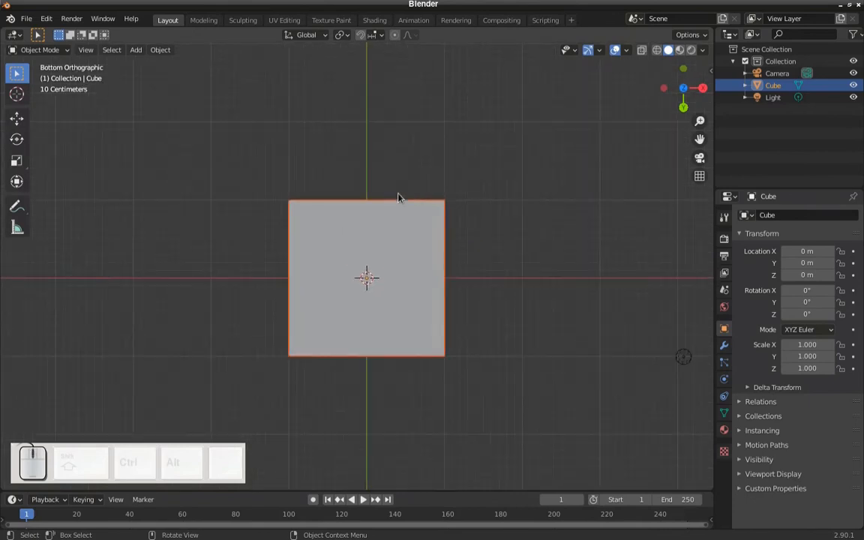
{"action": "scroll", "coordinate": [398, 197], "scroll_direction": "down", "scroll_amount": 1}
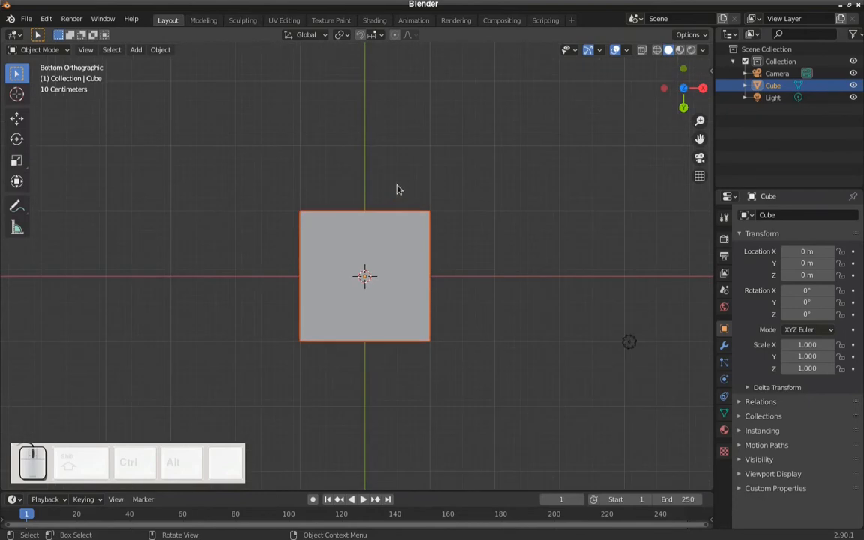
- In perspective projection, move the cube freely to about X -0.33 m, Y 5.68 m, Z 0.44 m
{"action": "key", "text": "KP_5"}
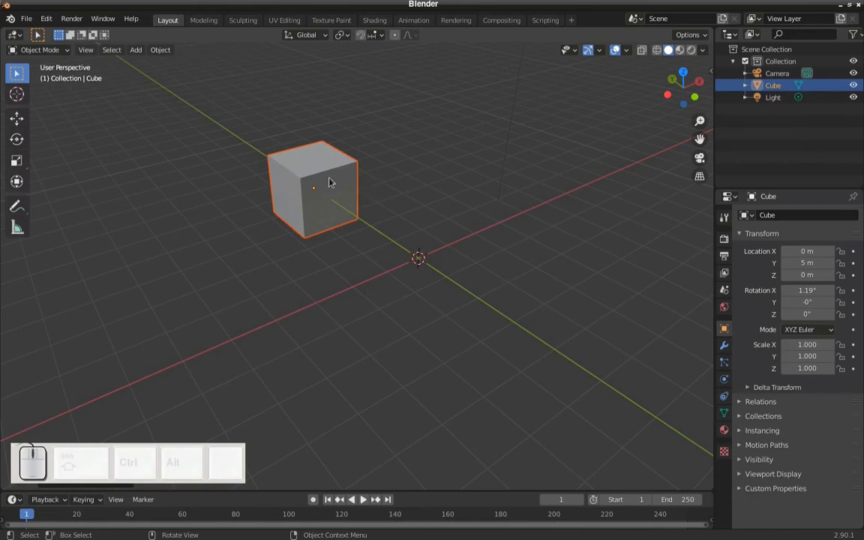
{"action": "middle_click_drag", "start_coordinate": [332, 187], "coordinate": [429, 187]}
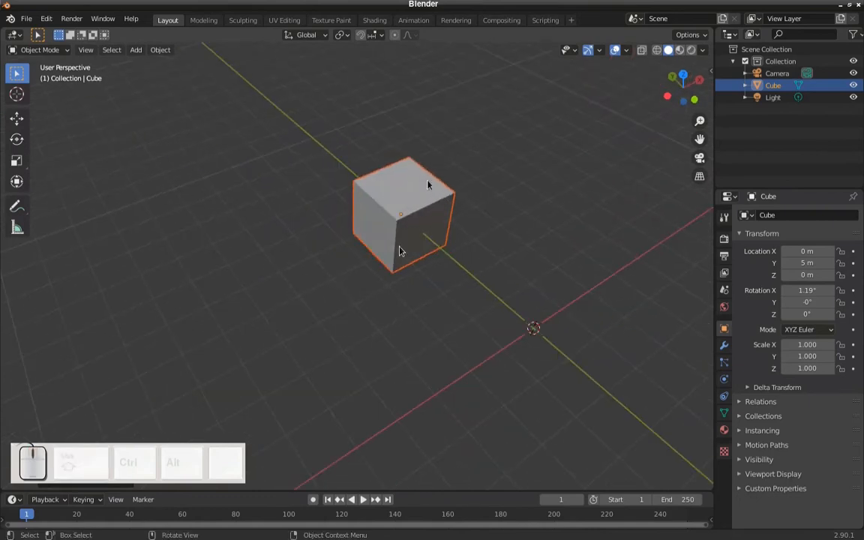
{"action": "middle_click_drag", "start_coordinate": [414, 259], "coordinate": [418, 250]}
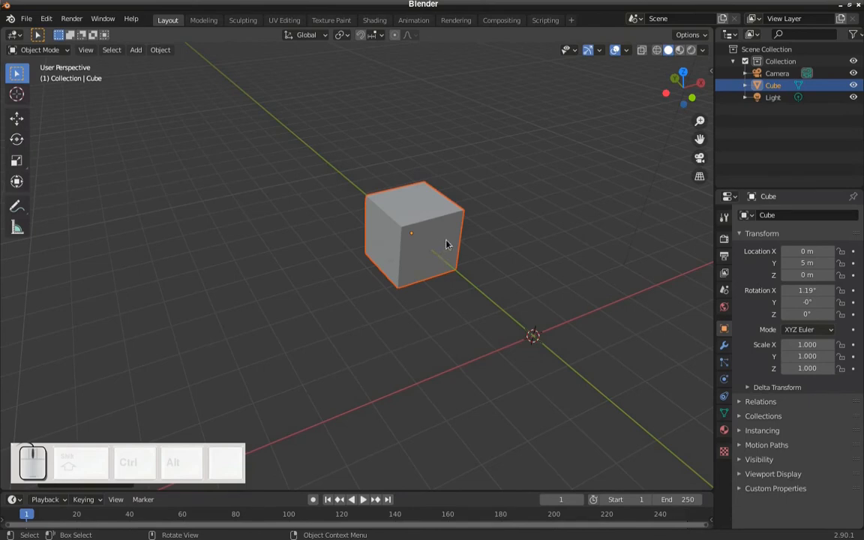
{"action": "middle_click_drag", "start_coordinate": [446, 244], "coordinate": [460, 249]}
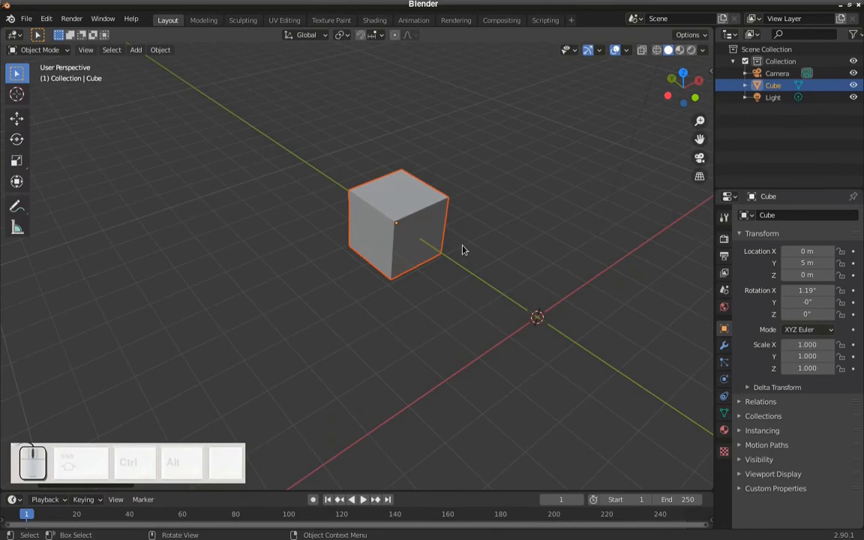
{"action": "key", "text": "g"}
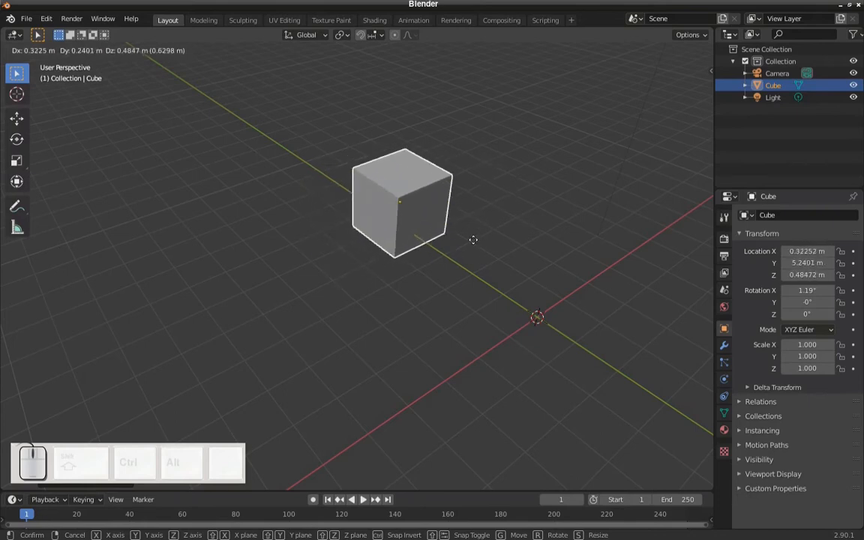
{"action": "left_click", "coordinate": [440, 227]}
{"action": "mouse_move", "coordinate": [436, 237]}
{"action": "middle_mouse_down"}
{"action": "mouse_move", "coordinate": [430, 231]}
{"action": "mouse_move", "coordinate": [441, 234]}
{"action": "middle_mouse_up"}
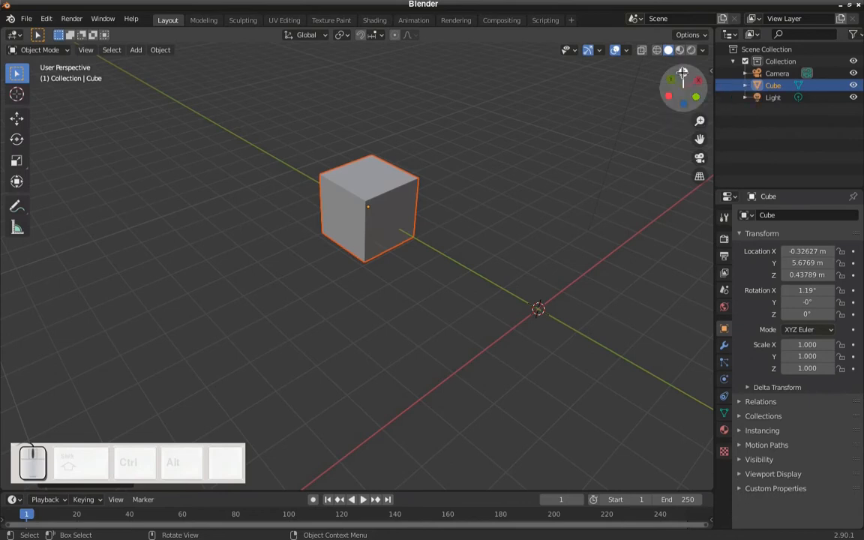
- Move the cube about -5.14 m along the global X axis only
{"action": "mouse_move", "coordinate": [418, 241]}
{"action": "middle_mouse_down"}
{"action": "mouse_move", "coordinate": [401, 246]}
{"action": "mouse_move", "coordinate": [415, 243]}
{"action": "middle_mouse_up"}
{"action": "key", "text": "g"}
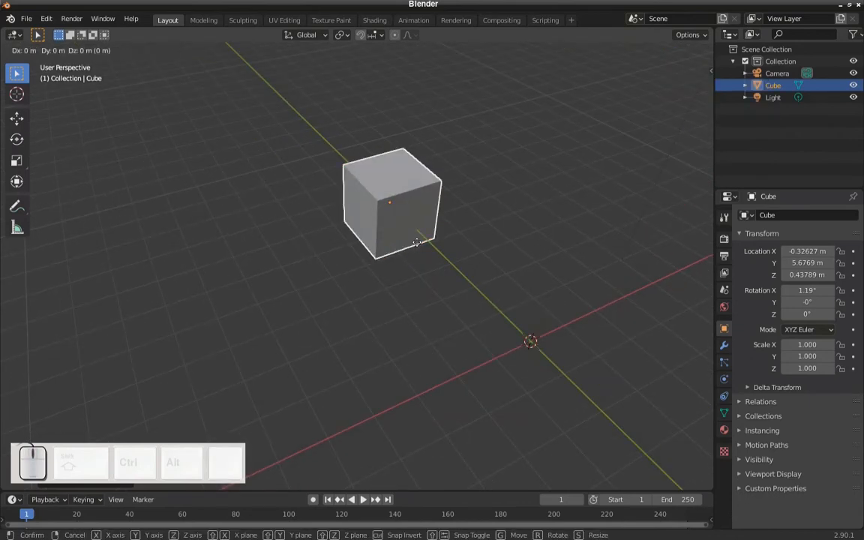
{"action": "key", "text": "x"}
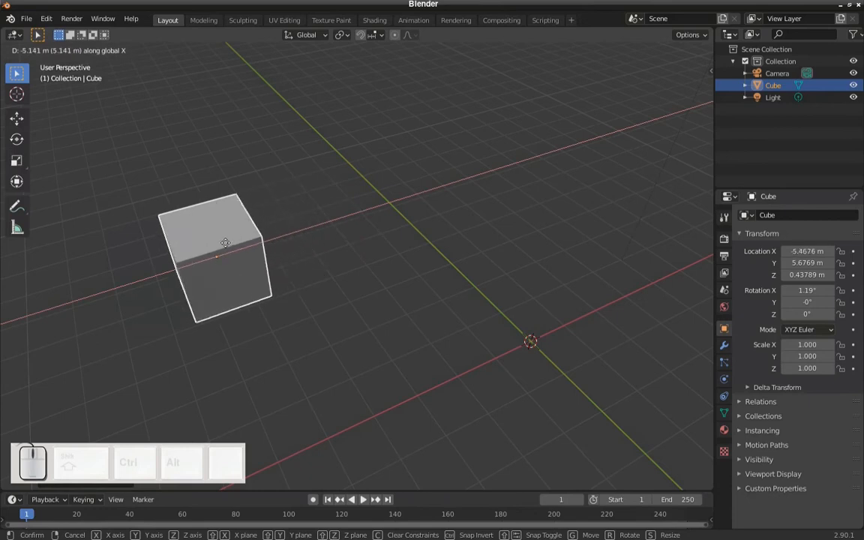
{"action": "left_click", "coordinate": [225, 242]}
- Move the cube along the global Y axis only, to about Y 8.17 m
{"action": "middle_click_drag", "start_coordinate": [226, 245], "coordinate": [301, 225]}
{"action": "key", "text": "g"}
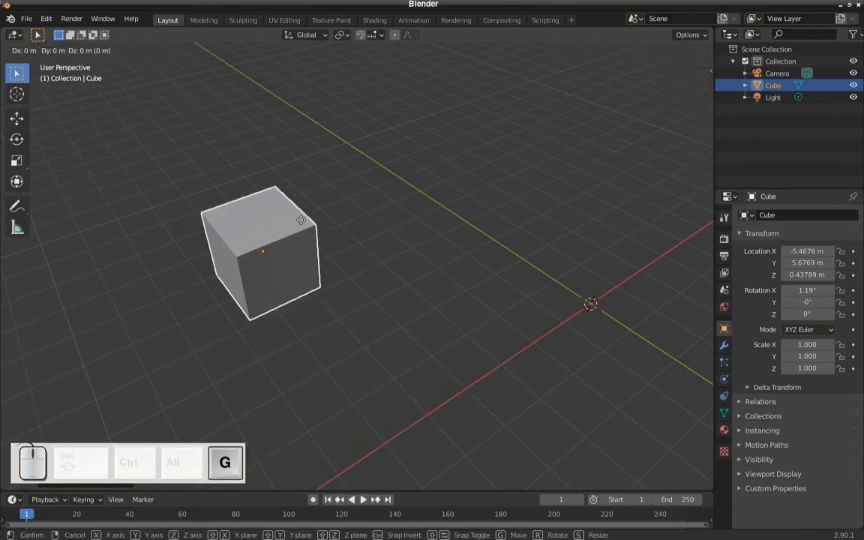
{"action": "key", "text": "y"}
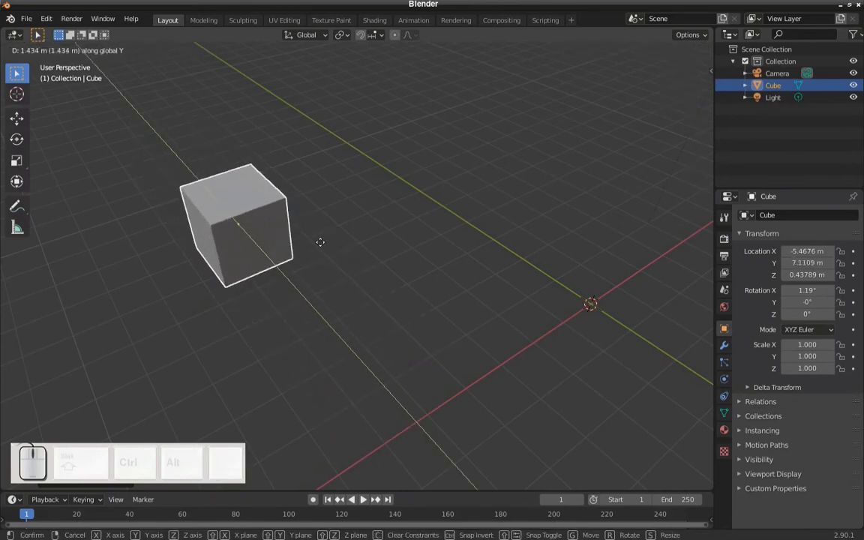
{"action": "left_click", "coordinate": [233, 201]}
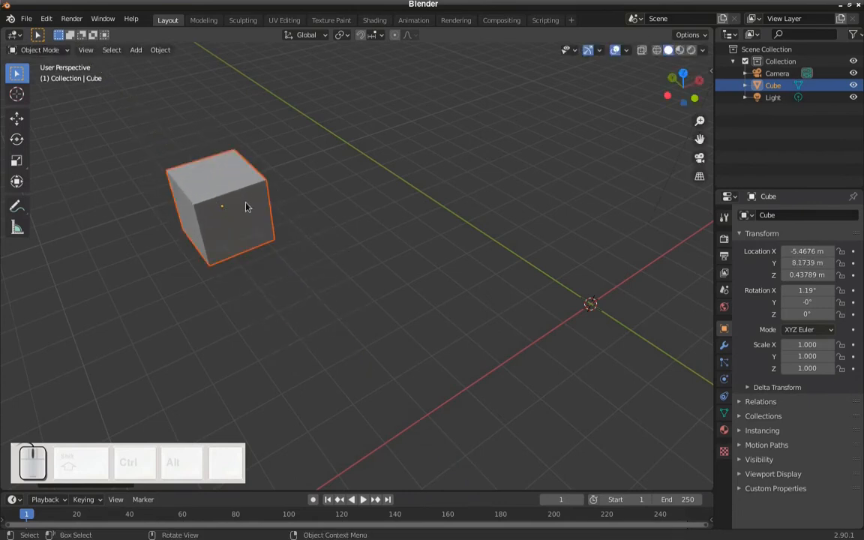
- Move the cube upward along the global Z axis only, to about Z 1.49 m
{"action": "key", "text": "g"}
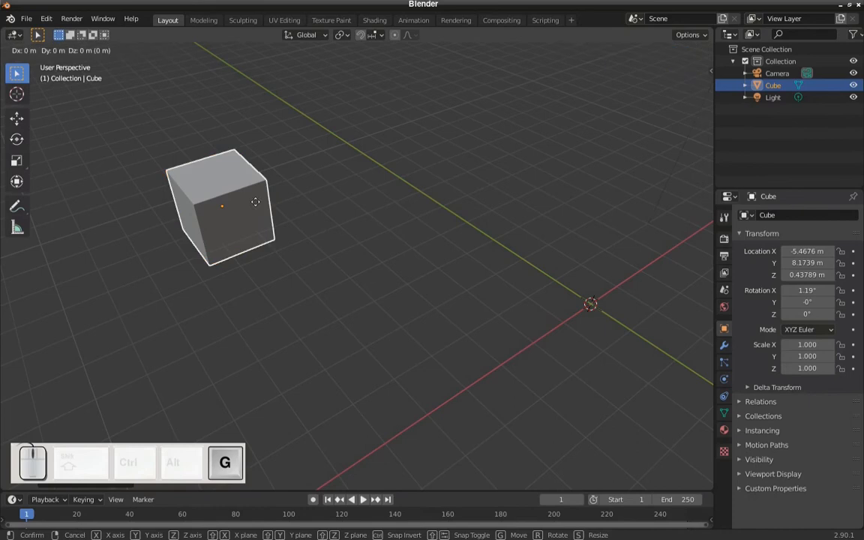
{"action": "key", "text": "z"}
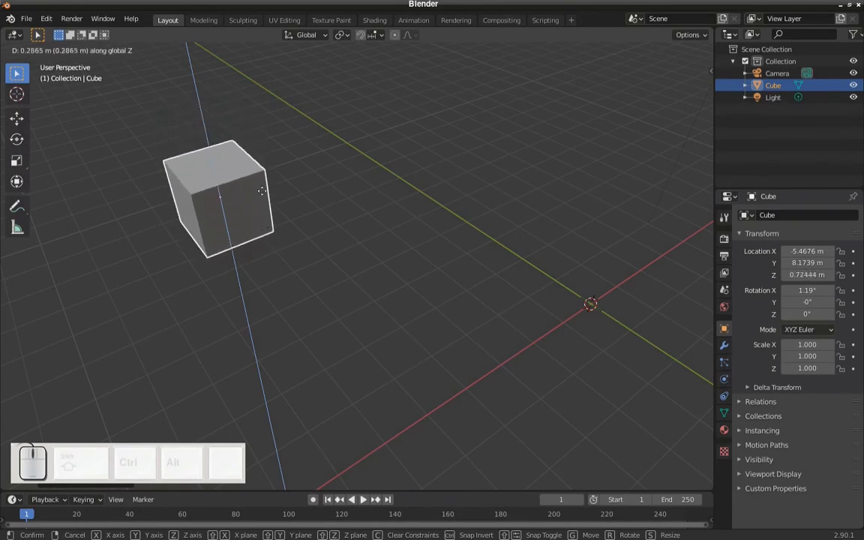
{"action": "left_click", "coordinate": [262, 171]}
- Try a free rotation of the cube and a rotation constrained to the global X axis
{"action": "middle_click_drag", "start_coordinate": [263, 174], "coordinate": [369, 206], "text": "shift"}
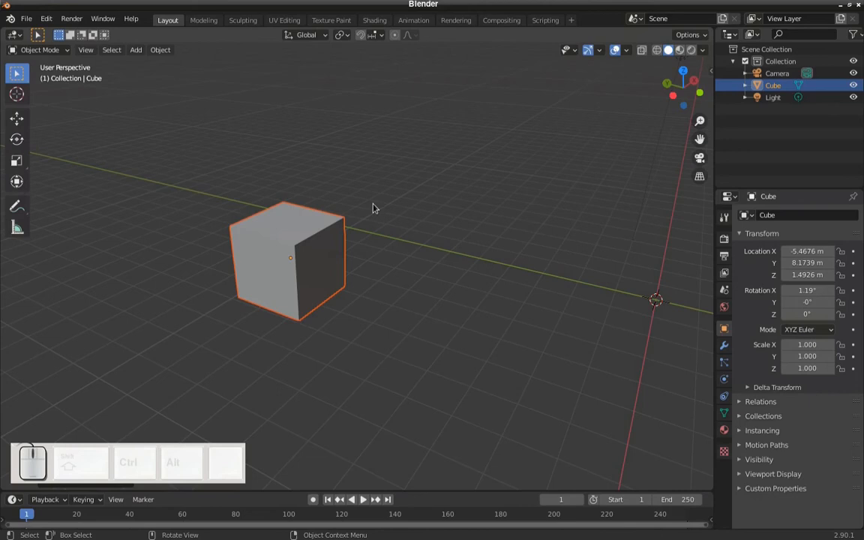
{"action": "middle_click_drag", "start_coordinate": [362, 246], "coordinate": [378, 175]}
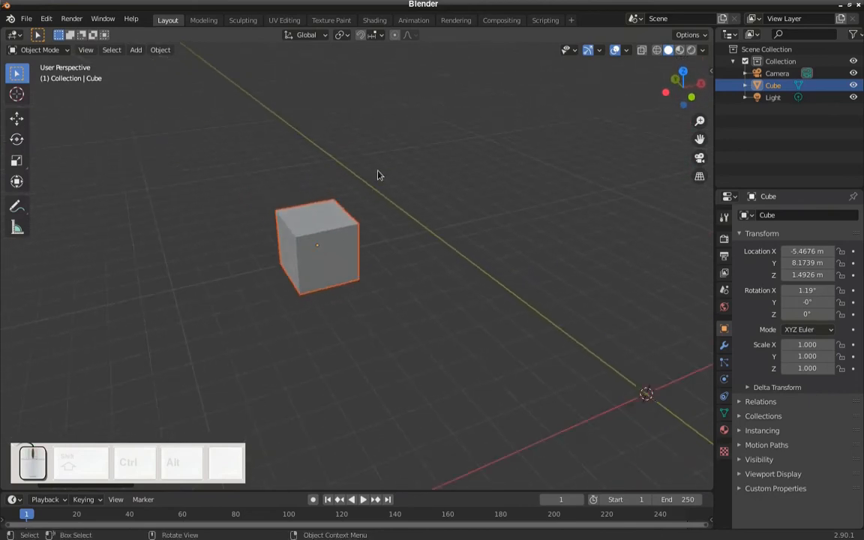
{"action": "key", "text": "r"}
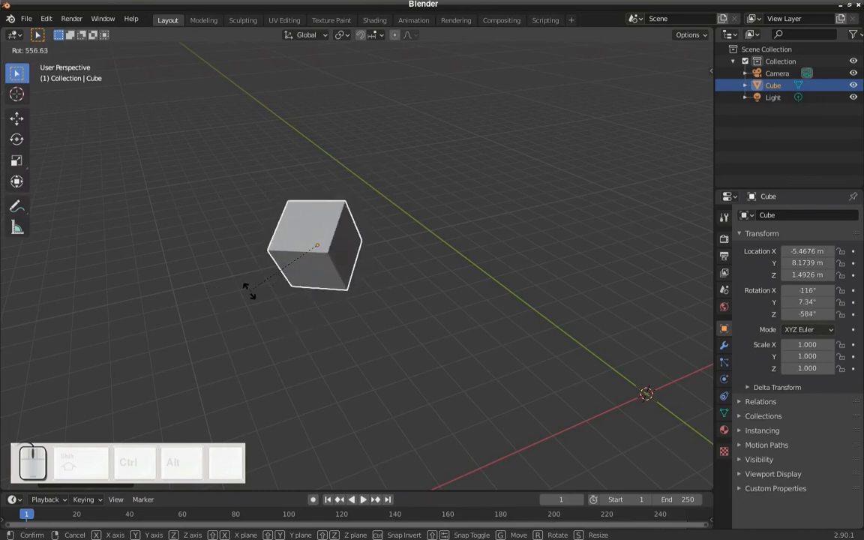
{"action": "left_click", "coordinate": [348, 314]}
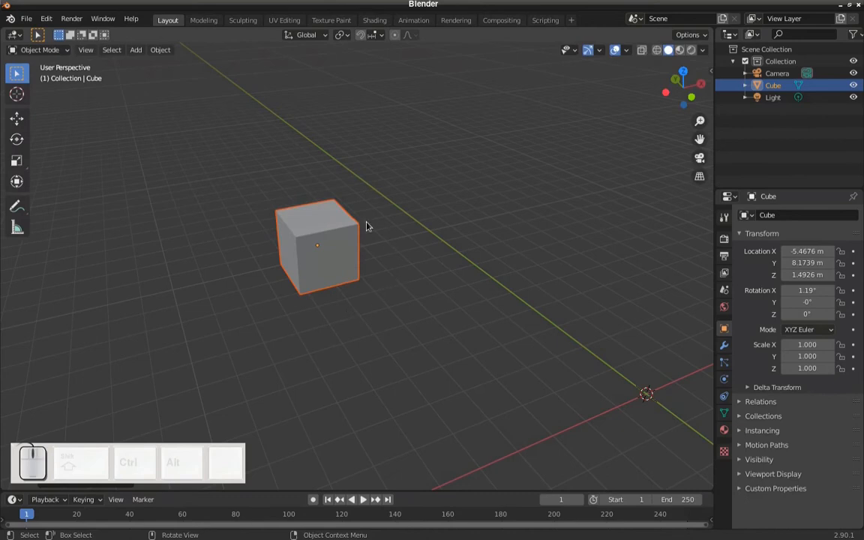
{"action": "key", "text": "r"}
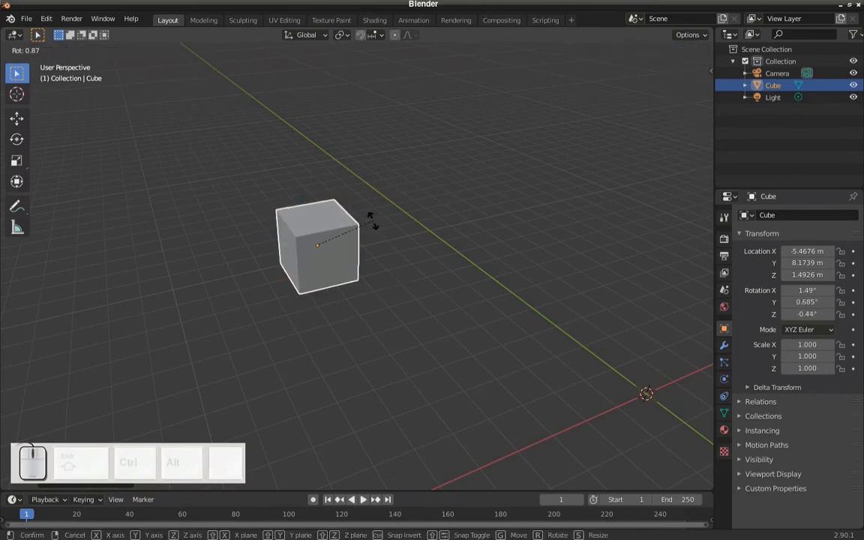
{"action": "key", "text": "x"}
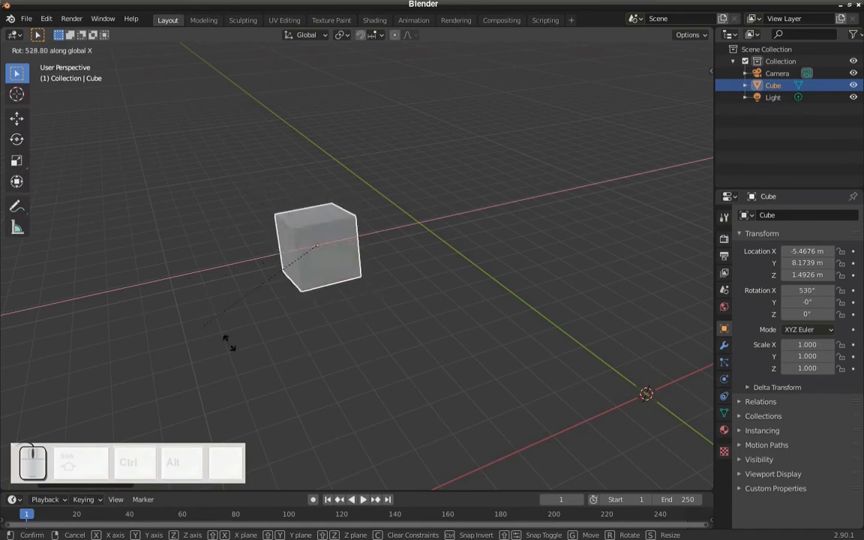
{"action": "left_click", "coordinate": [390, 298]}
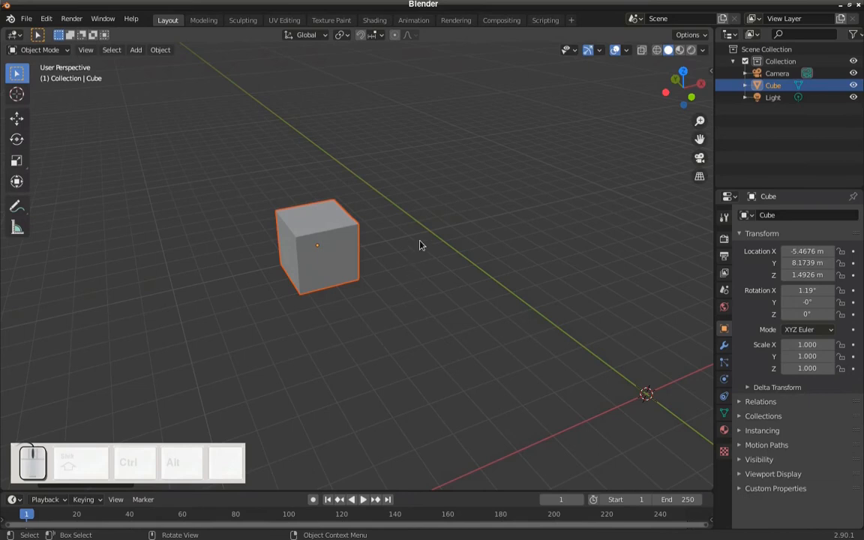
- Try rotating the cube about the global Y axis only and about the global Z axis only
{"action": "key", "text": "r"}
{"action": "key", "text": "y"}
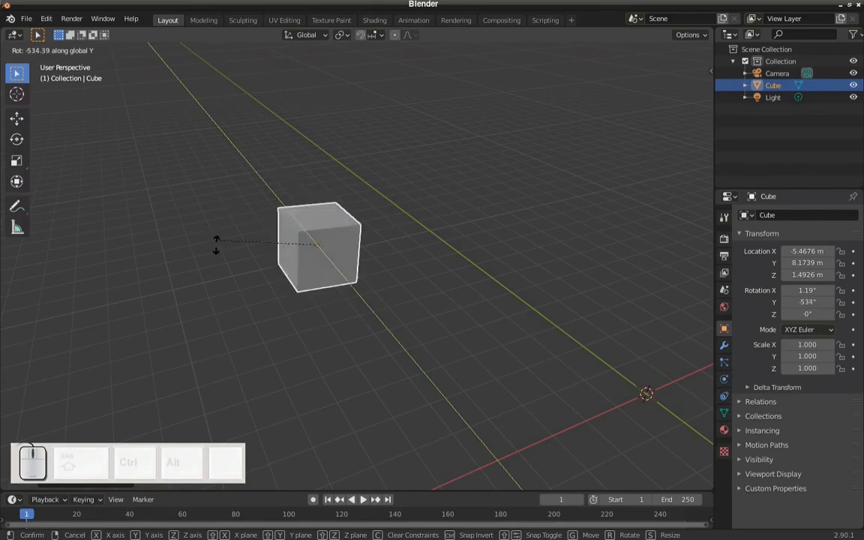
{"action": "right_click", "coordinate": [388, 182]}
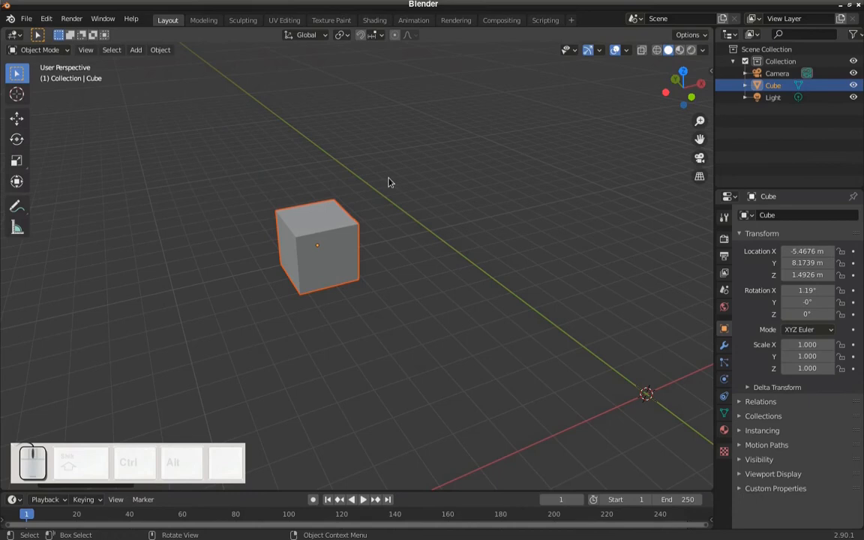
{"action": "key", "text": "r"}
{"action": "key", "text": "z"}
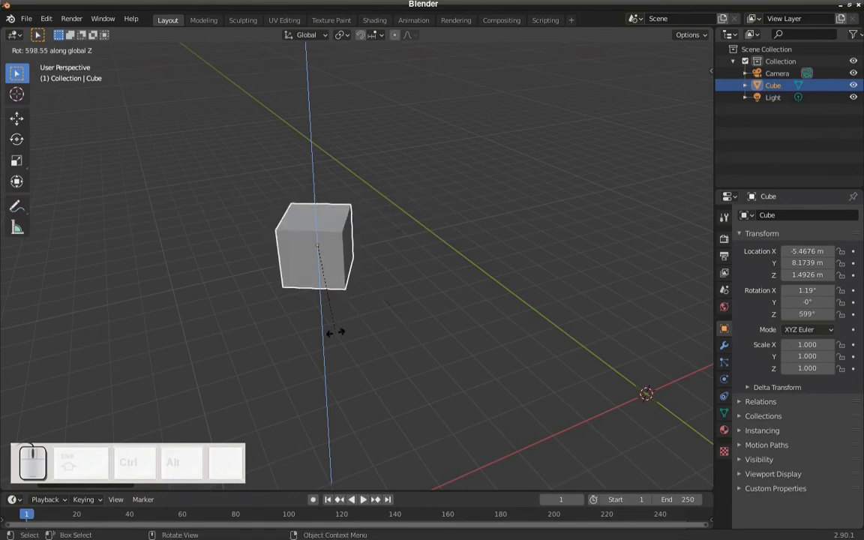
{"action": "right_click", "coordinate": [384, 321]}
- Rotate the cube exactly 45° about the global Y axis
{"action": "scroll", "coordinate": [386, 320], "scroll_direction": "up", "scroll_amount": 3}
{"action": "middle_click_drag", "start_coordinate": [359, 289], "coordinate": [407, 325], "text": "shift"}
{"action": "middle_click_drag", "start_coordinate": [407, 326], "coordinate": [441, 306]}
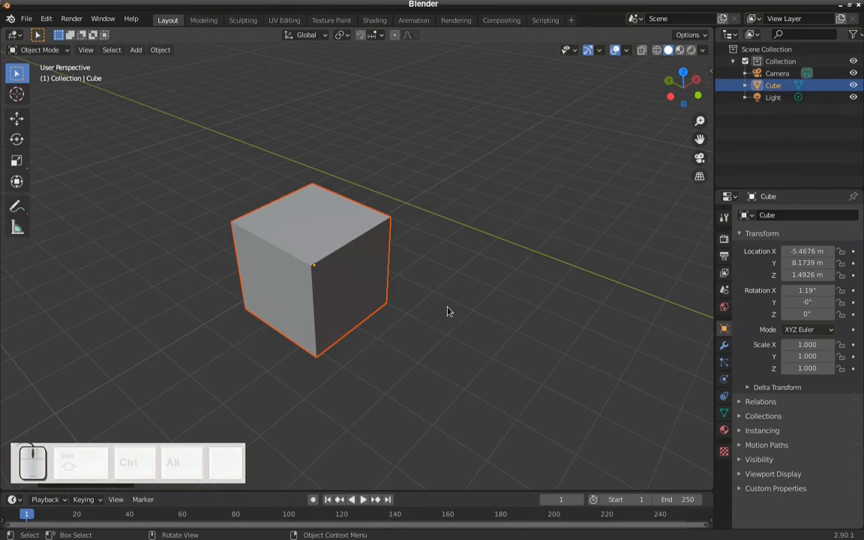
{"action": "middle_click_drag", "start_coordinate": [440, 302], "coordinate": [384, 268]}
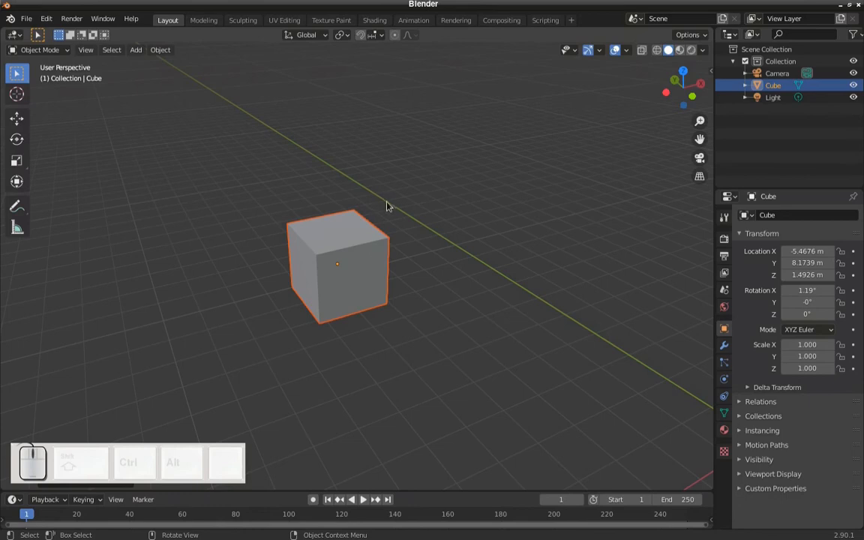
{"action": "key", "text": "r"}
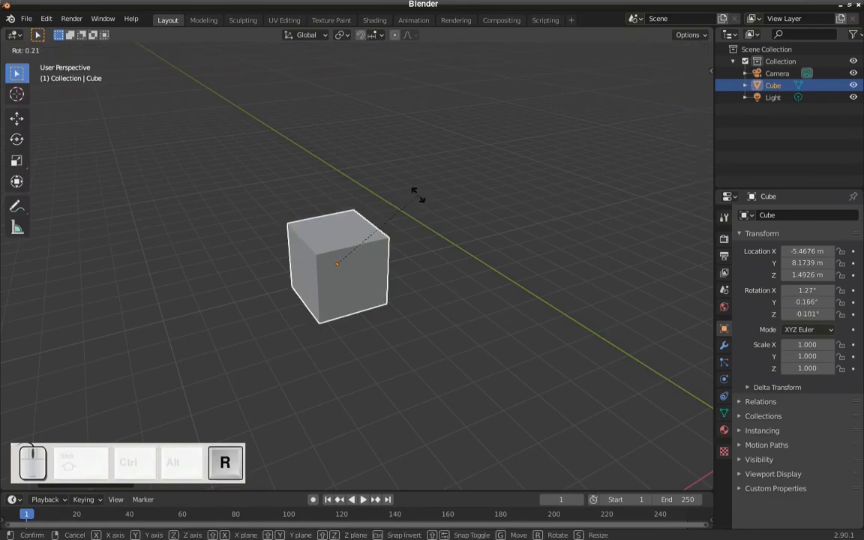
{"action": "key", "text": "y"}
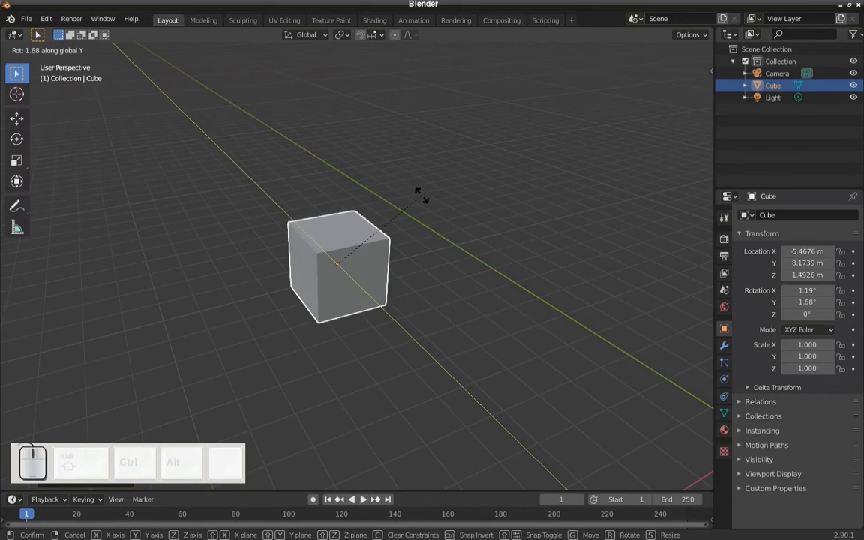
{"action": "type", "text": "45"}
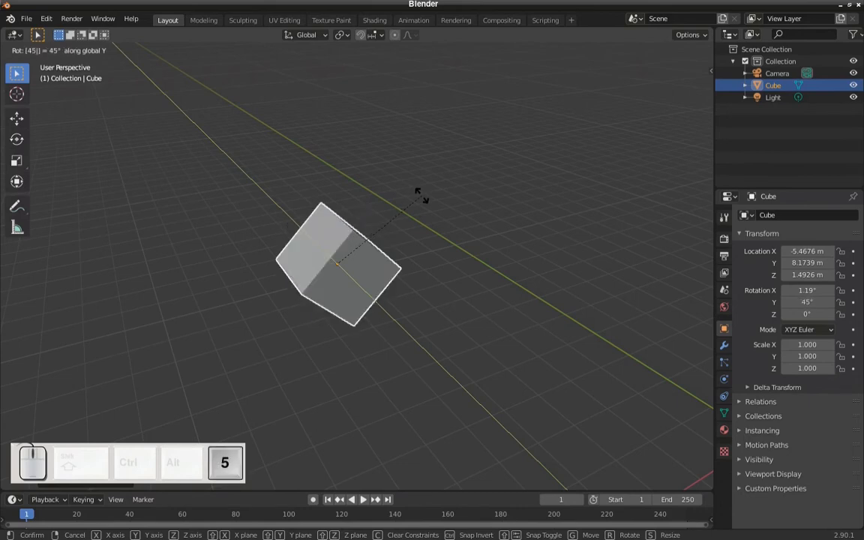
{"action": "left_click", "coordinate": [421, 197]}
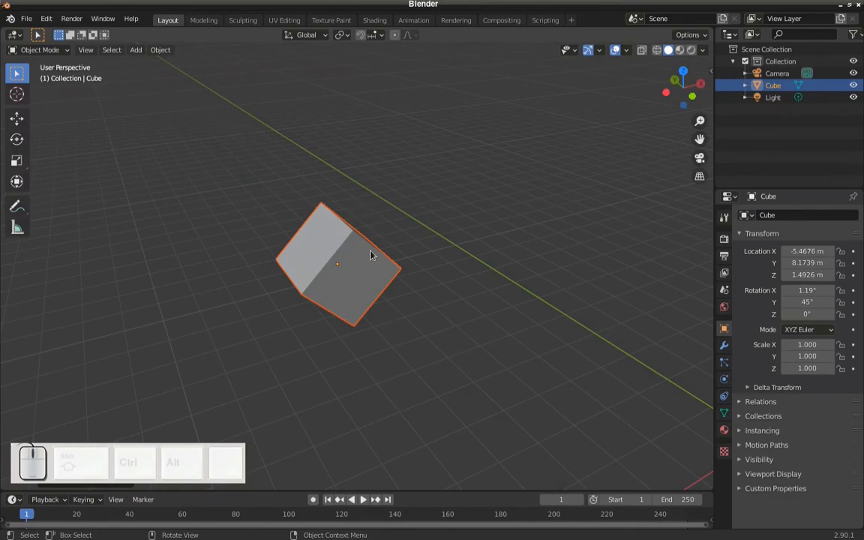
- Clear the cube's rotation so all three rotation values are 0°
{"action": "scroll", "coordinate": [371, 255], "scroll_direction": "down", "scroll_amount": 2}
{"action": "mouse_move", "coordinate": [373, 255]}
{"action": "middle_mouse_down"}
{"action": "mouse_move", "coordinate": [391, 256]}
{"action": "mouse_move", "coordinate": [376, 254]}
{"action": "middle_mouse_up"}
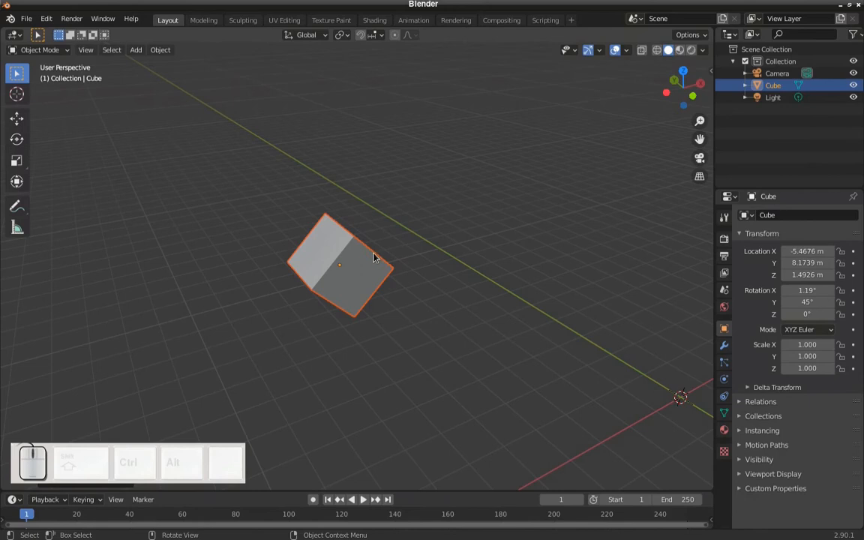
{"action": "key", "text": "alt+r"}
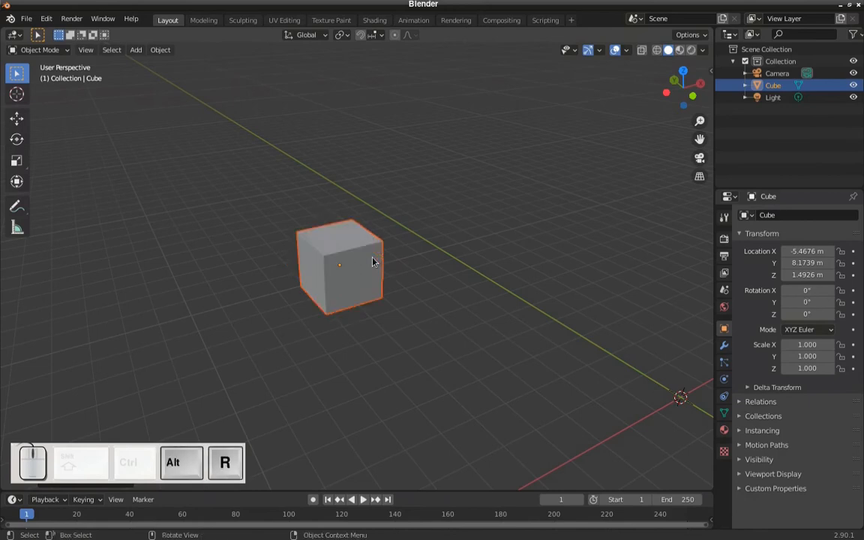
- Scale the cube up uniformly to about 2.46 on all three axes
{"action": "scroll", "coordinate": [372, 262], "scroll_direction": "up", "scroll_amount": 1}
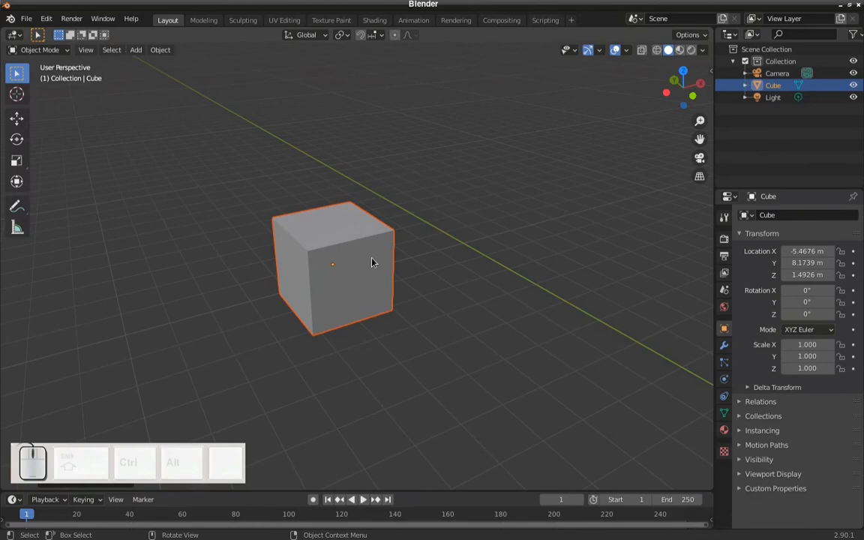
{"action": "key", "text": "s"}
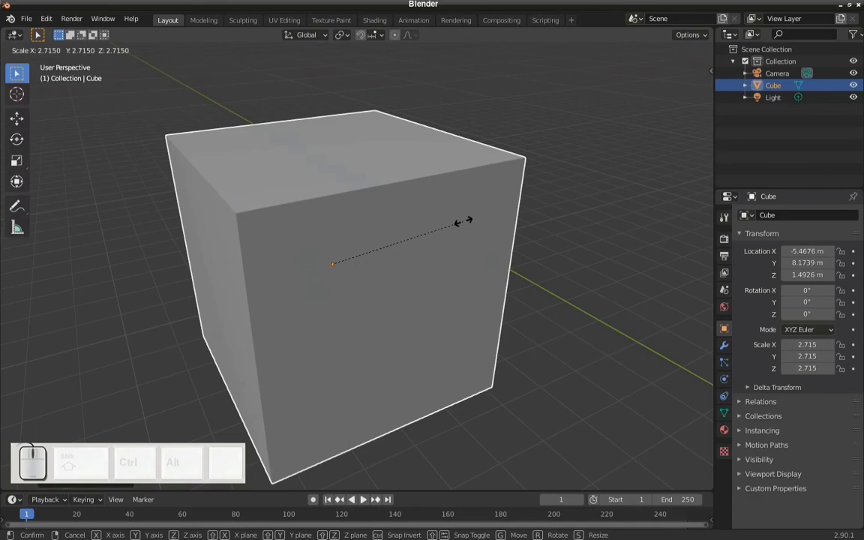
{"action": "left_click", "coordinate": [446, 225]}
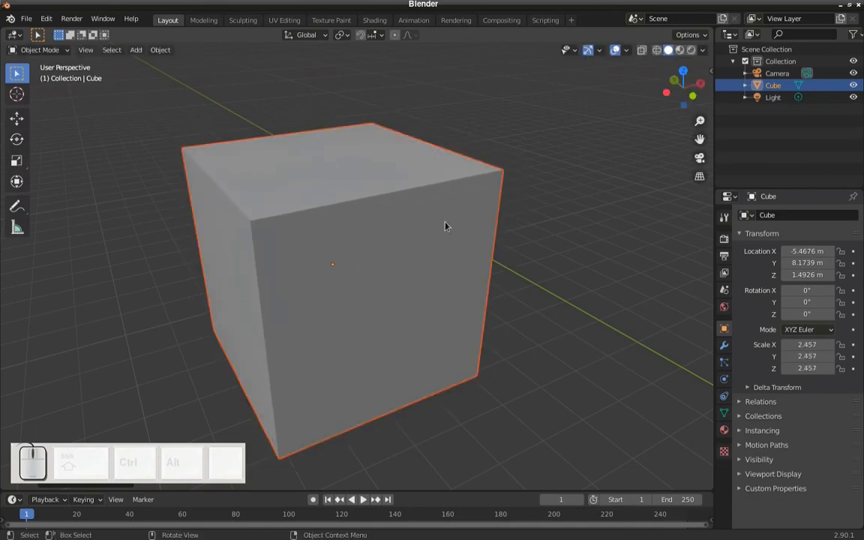
- Stretch the cube along the global X axis only, to an X scale of about 8.99
{"action": "scroll", "coordinate": [446, 226], "scroll_direction": "down", "scroll_amount": 4}
{"action": "middle_click_drag", "start_coordinate": [436, 235], "coordinate": [397, 285]}
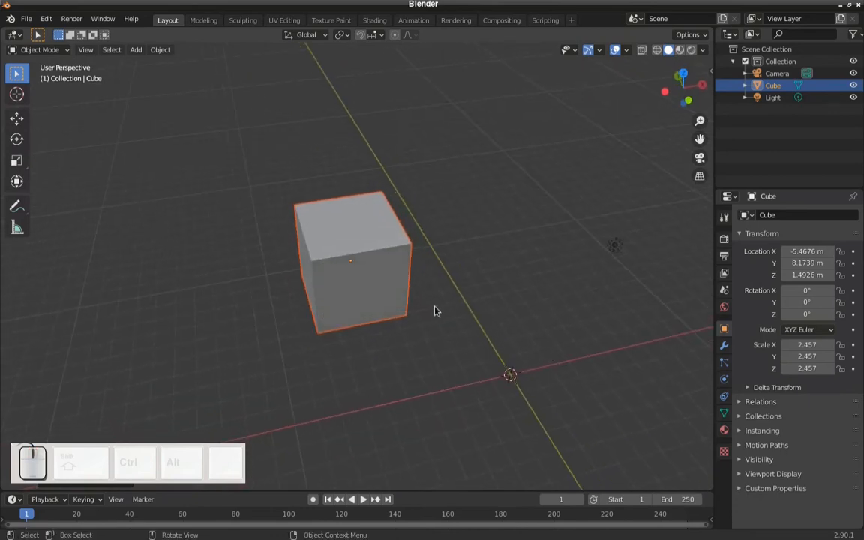
{"action": "key", "text": "s"}
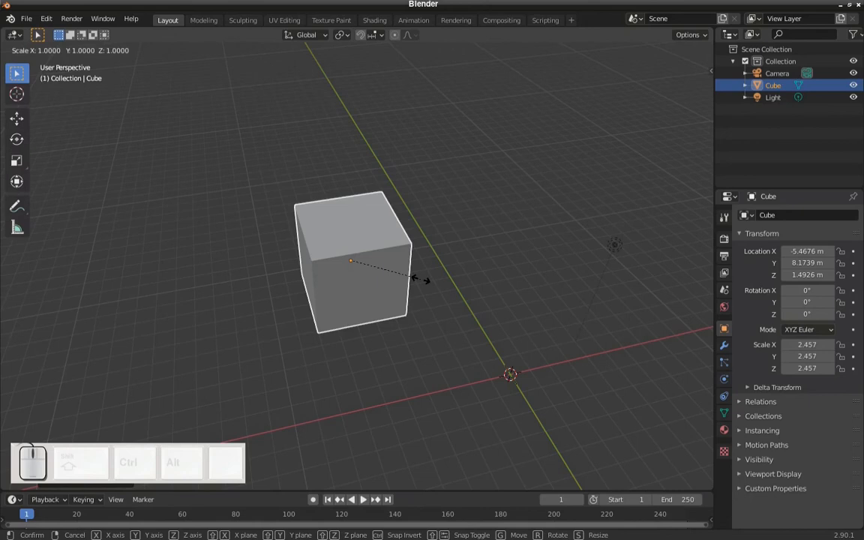
{"action": "key", "text": "x"}
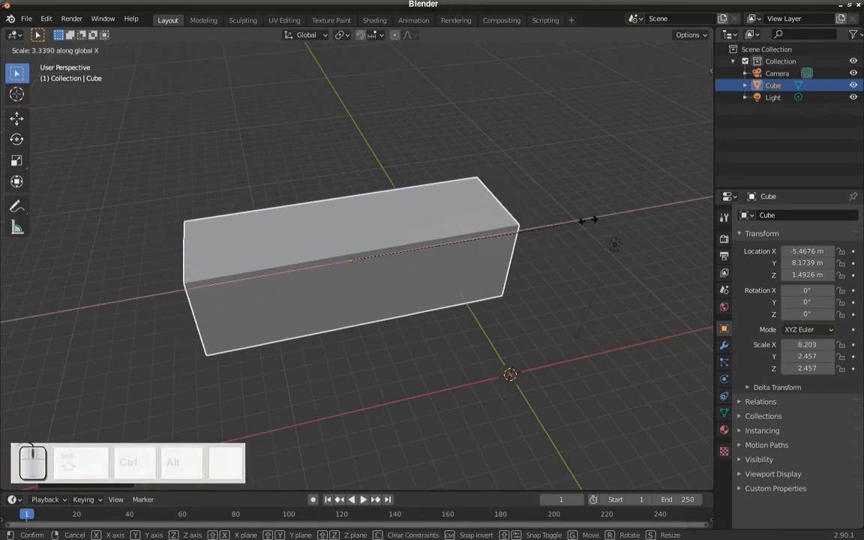
{"action": "left_click", "coordinate": [611, 214]}
- Widen the stretched box along the global Y axis only, to a Y scale of about 14.03
{"action": "middle_click_drag", "start_coordinate": [611, 213], "coordinate": [461, 264]}
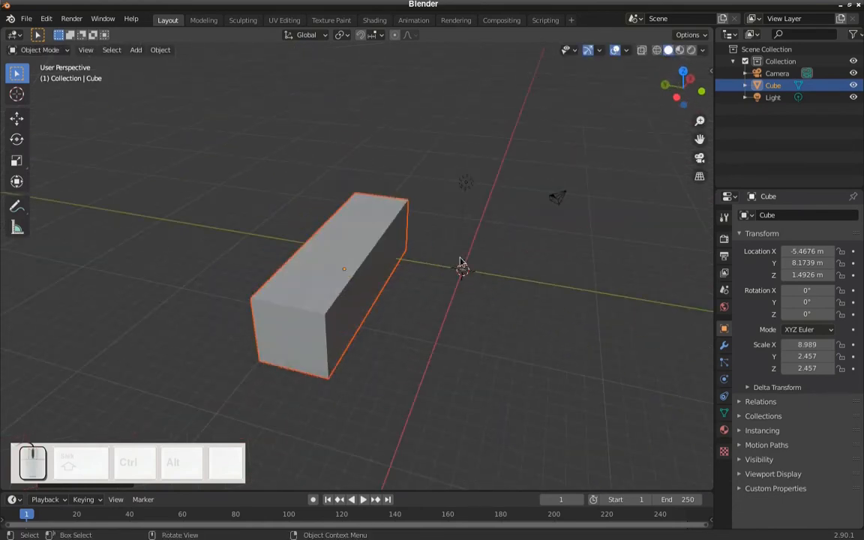
{"action": "key", "text": "s"}
{"action": "key", "text": "y"}
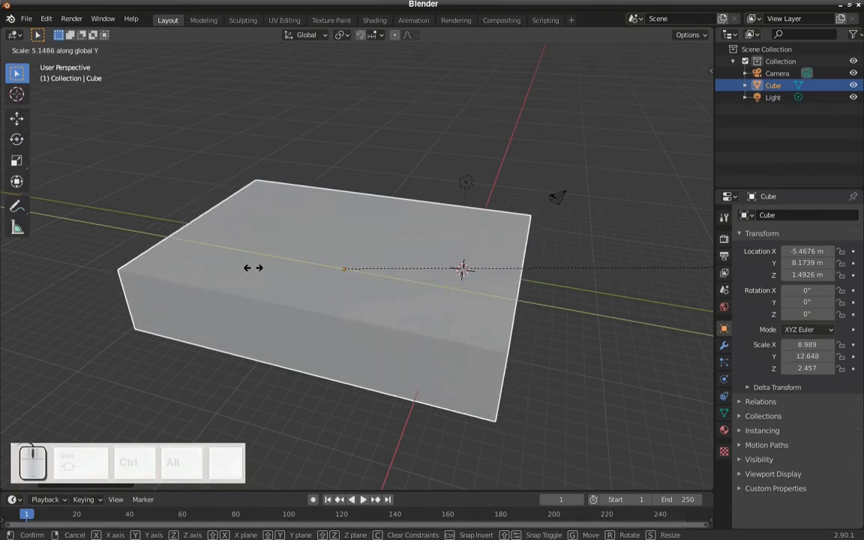
{"action": "left_click", "coordinate": [304, 278]}
- Increase the box's height by scaling it along the global Z axis only
{"action": "middle_click_drag", "start_coordinate": [305, 278], "coordinate": [372, 294]}
{"action": "key", "text": "s"}
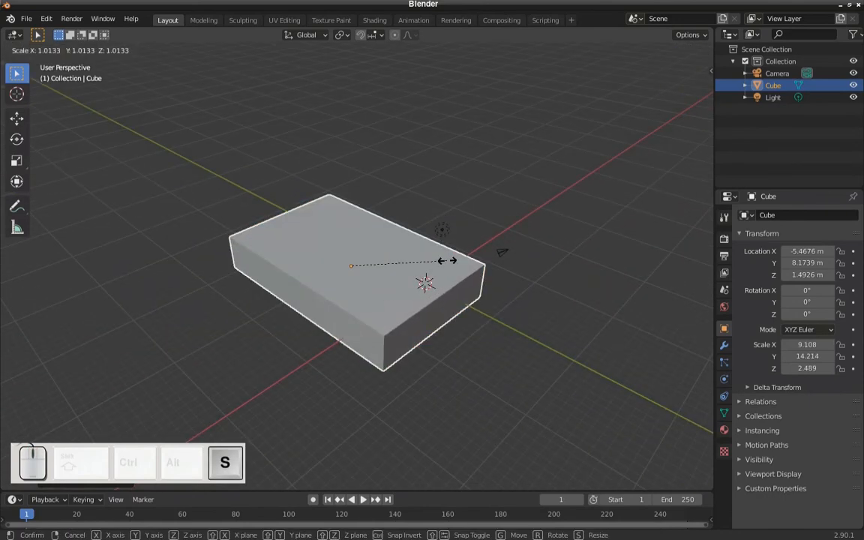
{"action": "key", "text": "z"}
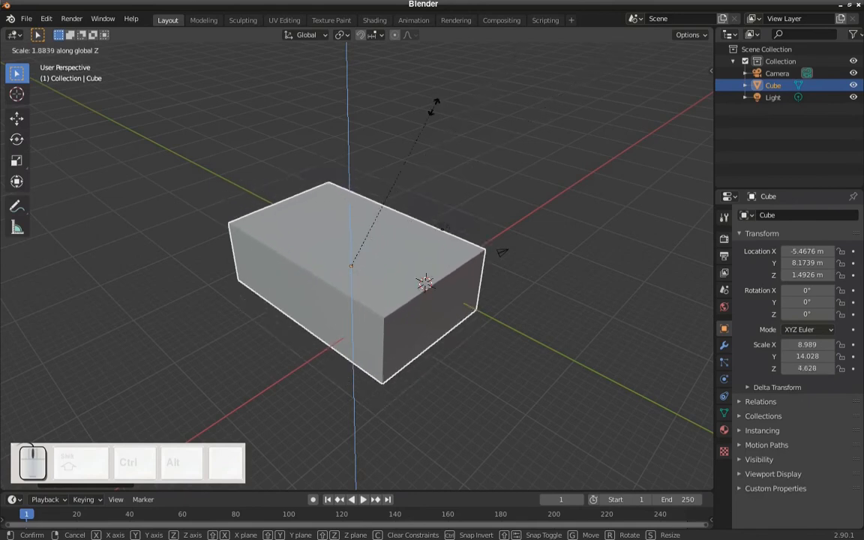
{"action": "left_click", "coordinate": [472, 88]}
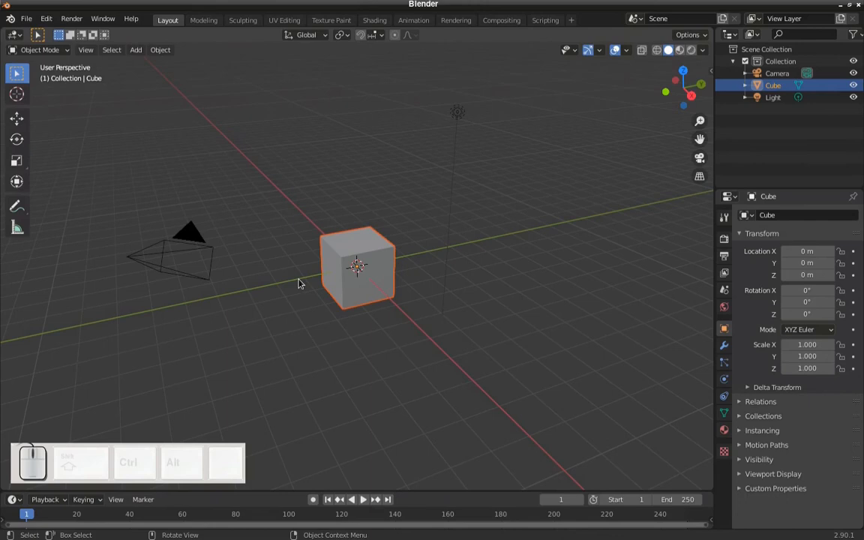
- Flatten the cube into a thin slab by scaling it along the global Z axis only, to a Z scale of about 0.07
{"action": "scroll", "coordinate": [351, 287], "scroll_direction": "up", "scroll_amount": 5}
{"action": "middle_click_drag", "start_coordinate": [351, 287], "coordinate": [409, 285]}
{"action": "scroll", "coordinate": [371, 286], "scroll_direction": "down", "scroll_amount": 1}
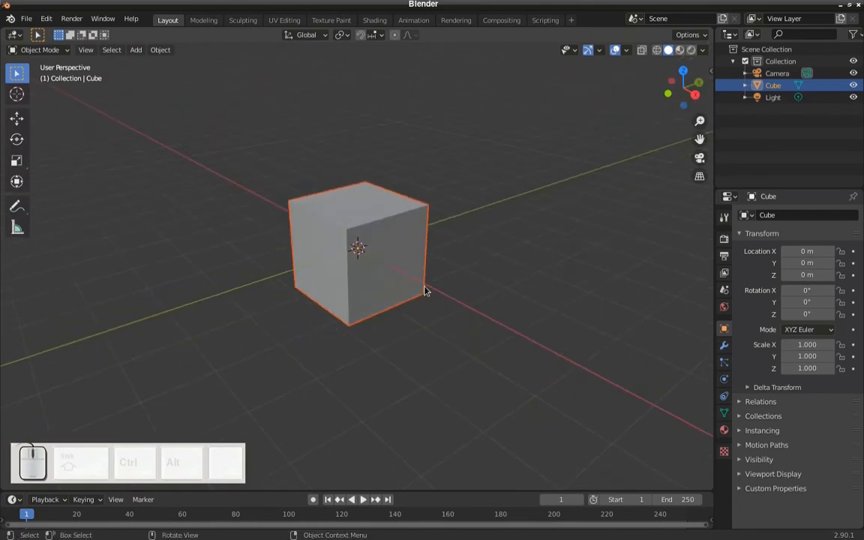
{"action": "middle_click_drag", "start_coordinate": [361, 249], "coordinate": [372, 266]}
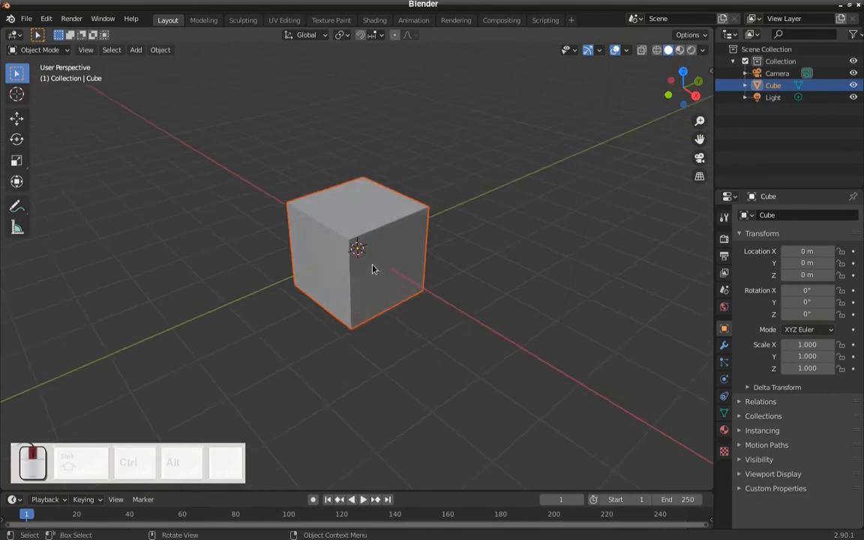
{"action": "key", "text": "s"}
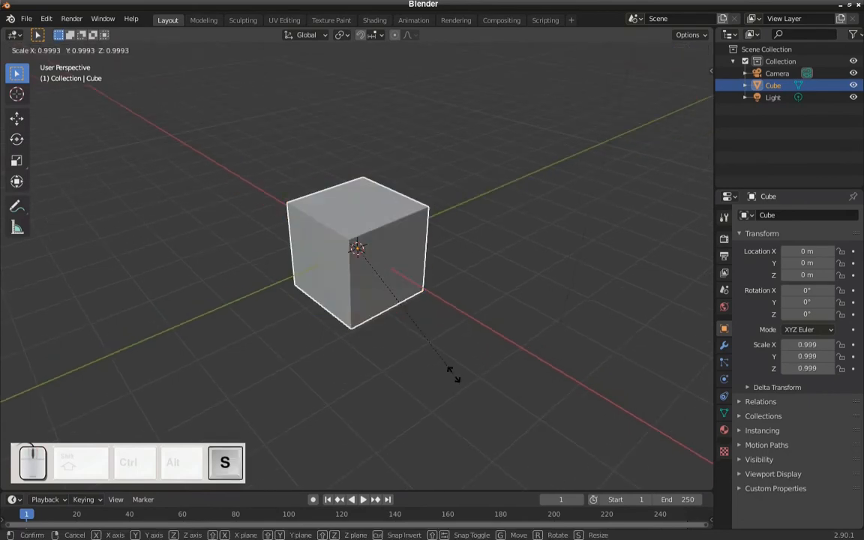
{"action": "key", "text": "z"}
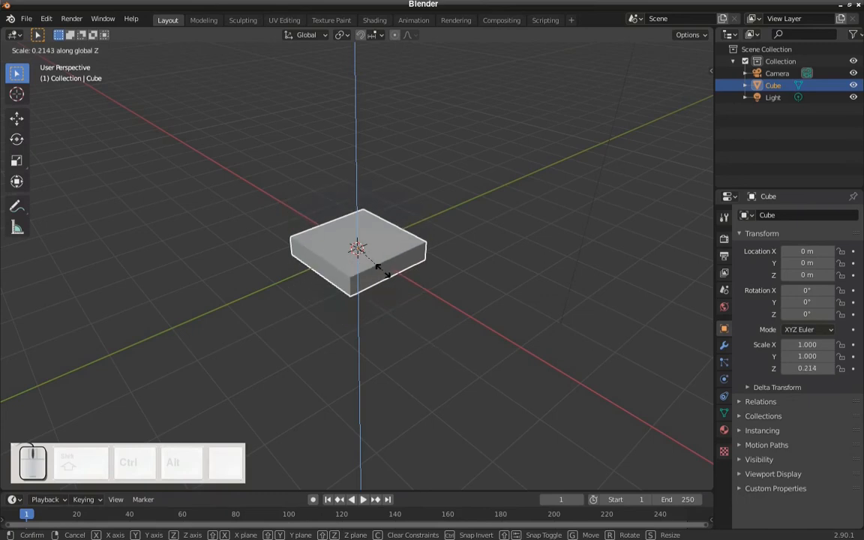
{"action": "left_click", "coordinate": [372, 255]}
{"action": "middle_click_drag", "start_coordinate": [372, 257], "coordinate": [383, 273]}
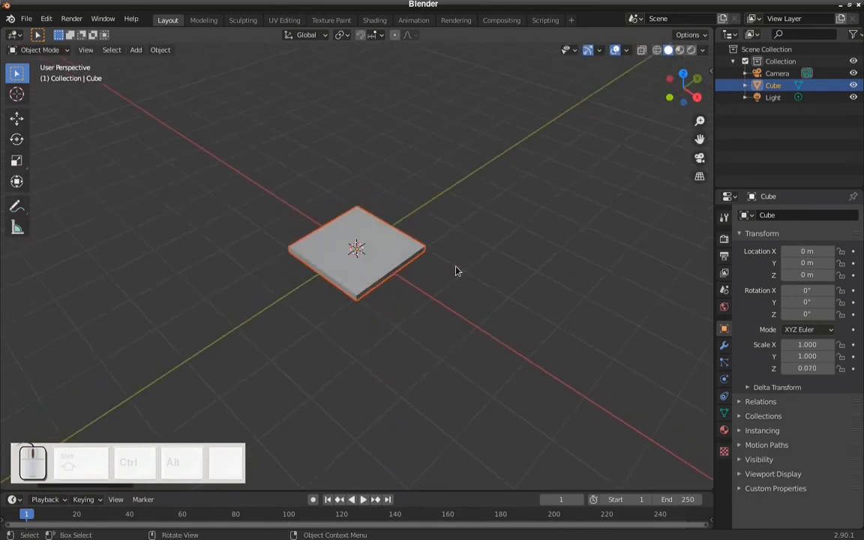
- Lengthen the slab along the global Y axis only, to a Y scale of about 1.93
{"action": "key", "text": "s"}
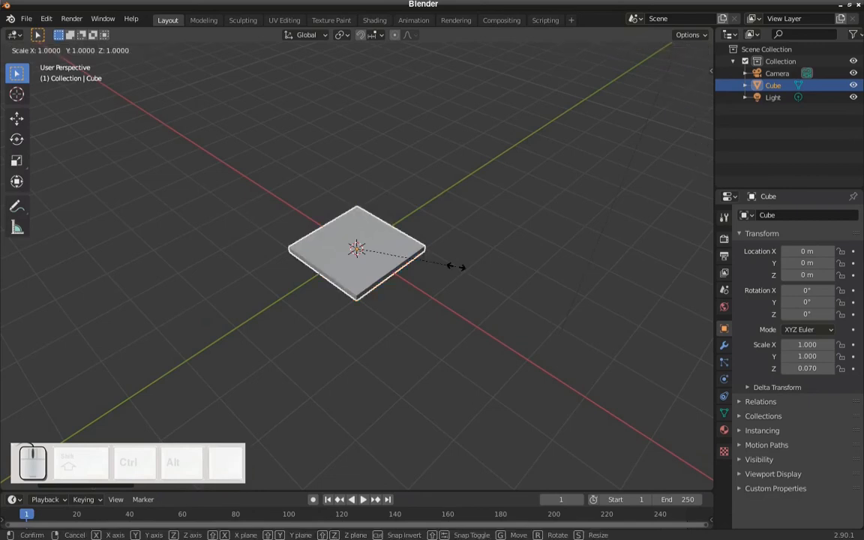
{"action": "key", "text": "y"}
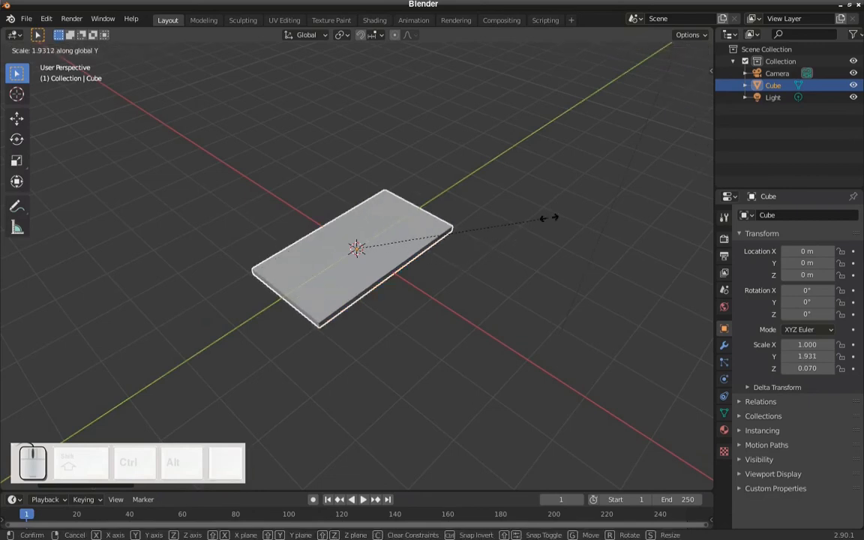
{"action": "left_click", "coordinate": [549, 218]}
{"action": "middle_click_drag", "start_coordinate": [550, 222], "coordinate": [376, 279]}
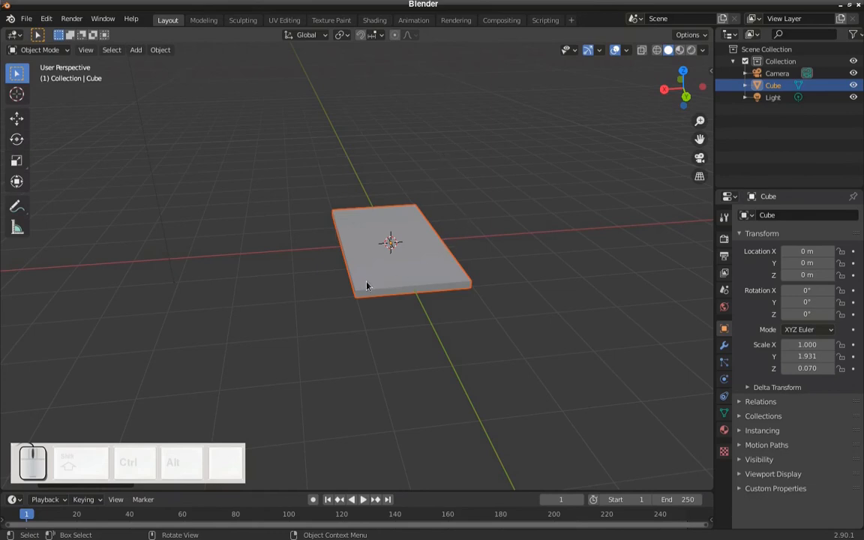
- Duplicate the slab and move the copy along the global X axis by about 2.11 m, beside the original
{"action": "key", "text": "shift"}
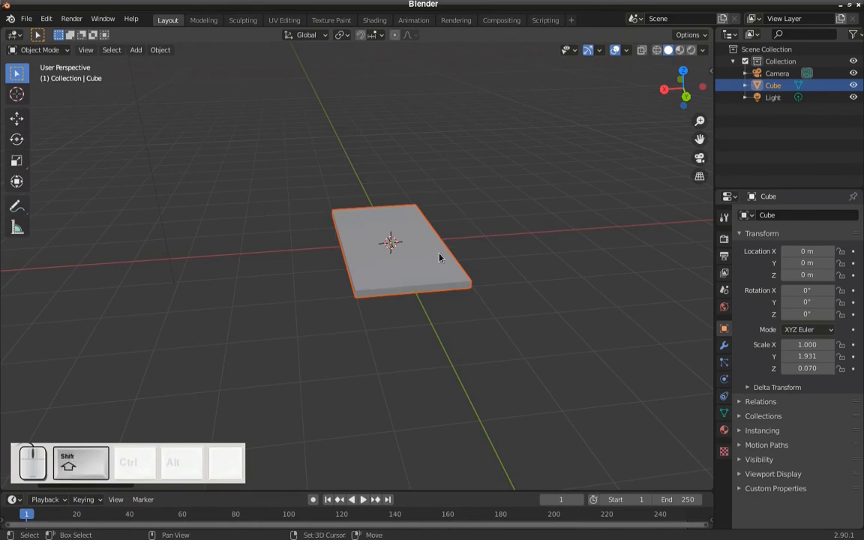
{"action": "key", "text": "shift+d"}
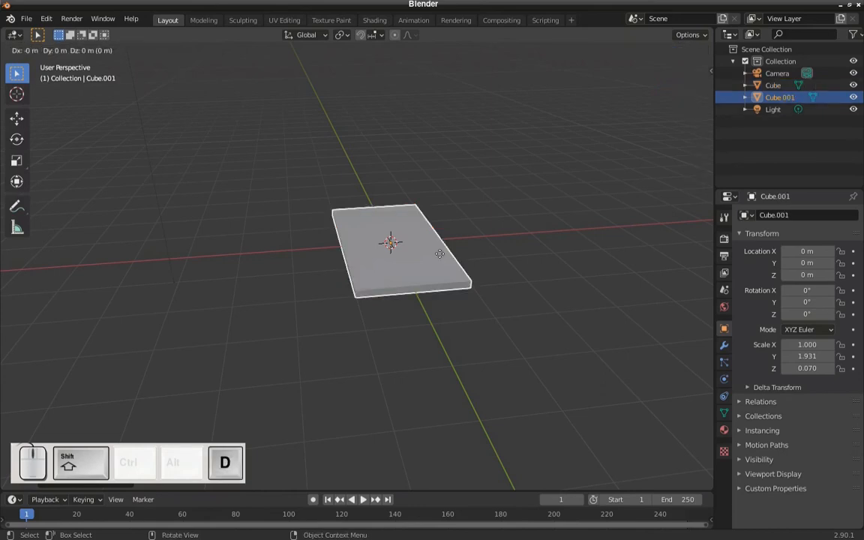
{"action": "key", "text": "x"}
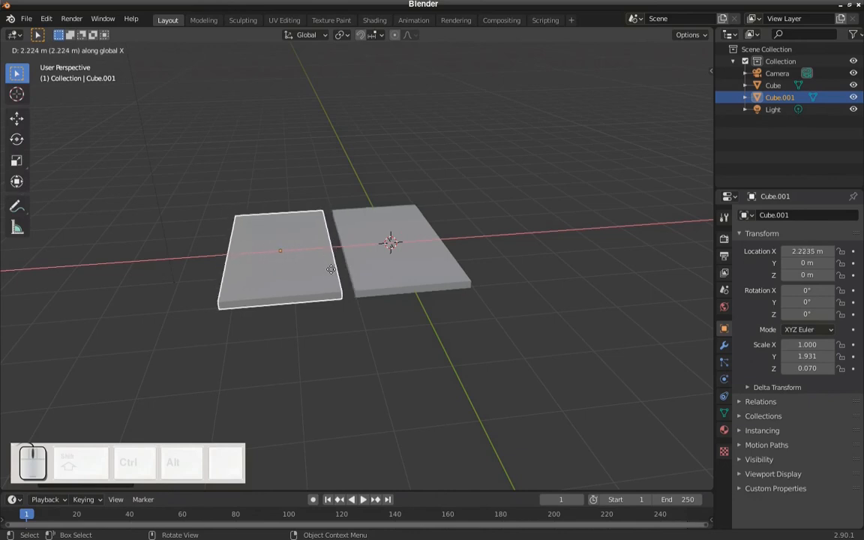
{"action": "left_click", "coordinate": [335, 270]}
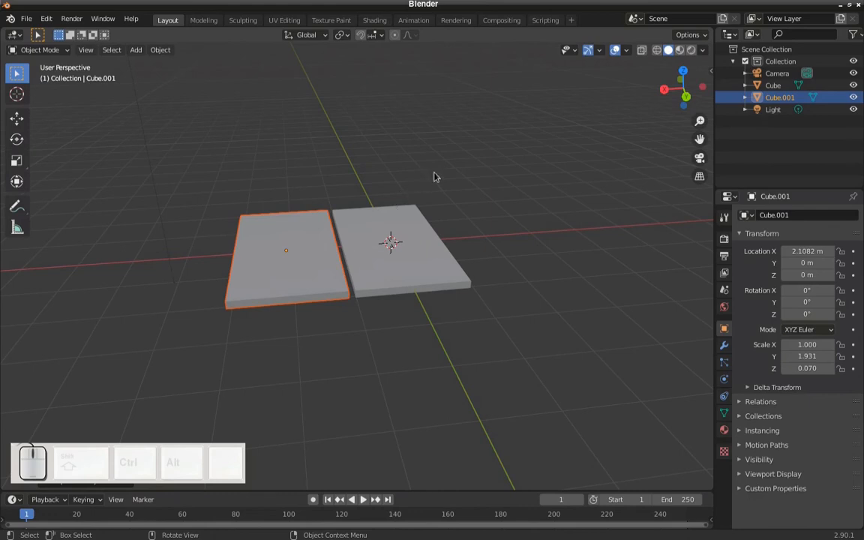
- Rotate the duplicated slab exactly 90° around the global Y axis to stand it upright
{"action": "key", "text": "r"}
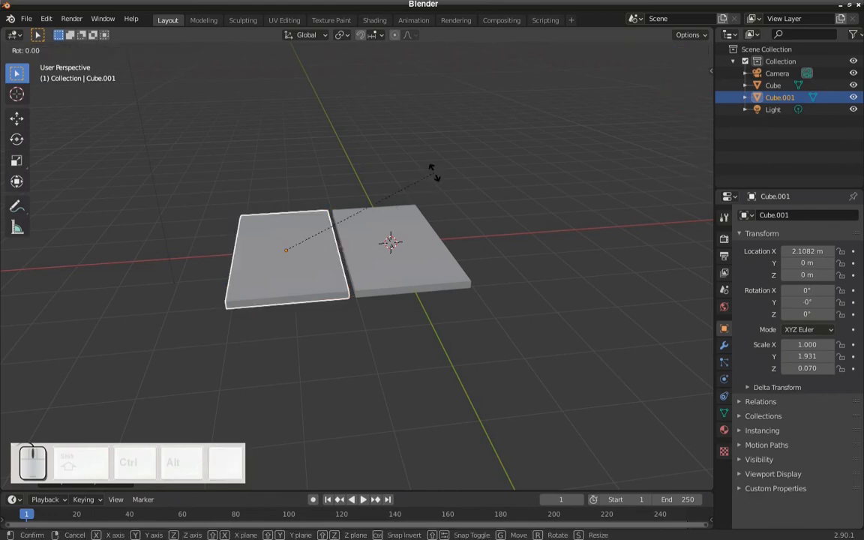
{"action": "key", "text": "y"}
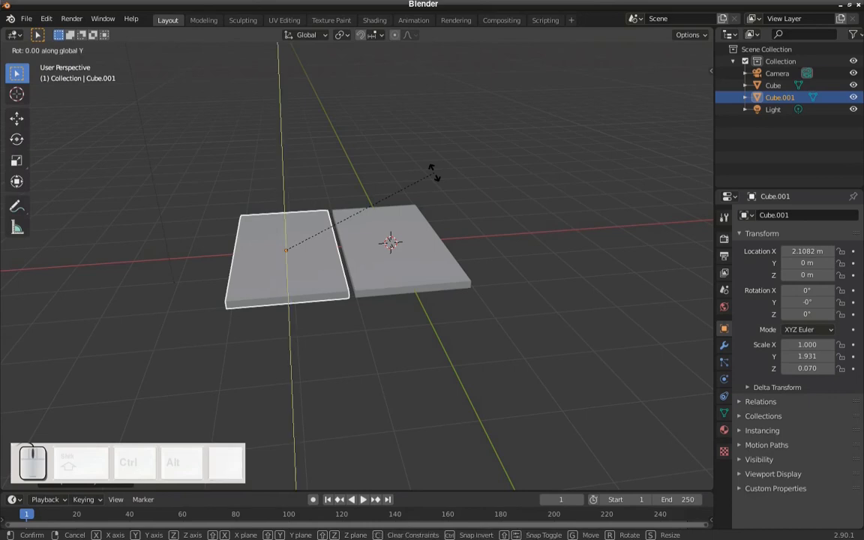
{"action": "type", "text": "90"}
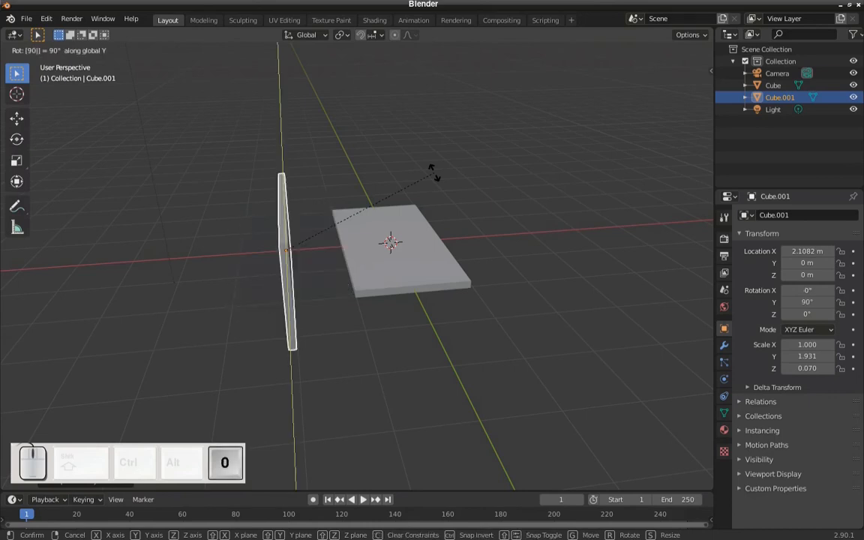
{"action": "key", "text": "Return"}
{"action": "middle_click_drag", "start_coordinate": [376, 213], "coordinate": [398, 222]}
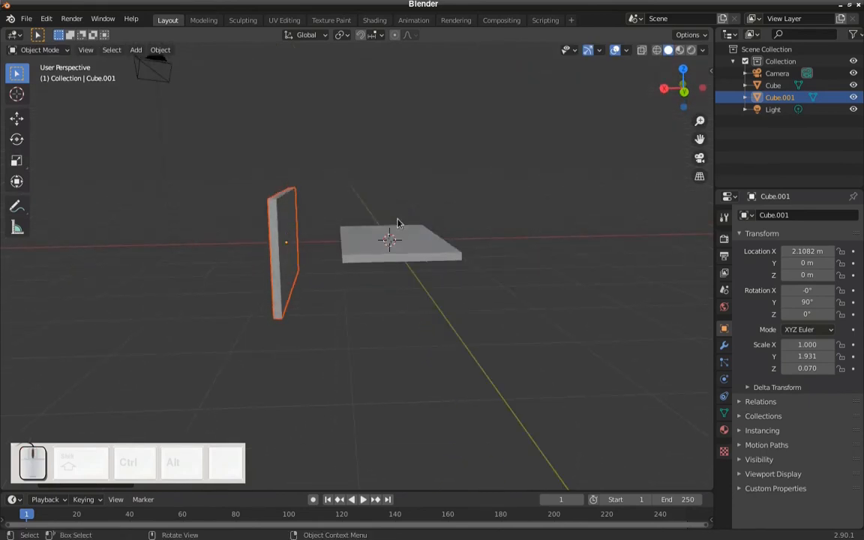
- In front view, move the upright panel against the base slab's positive-X end, to about X 1.09 m and Z 0.92 m
{"action": "key", "text": "KP_1"}
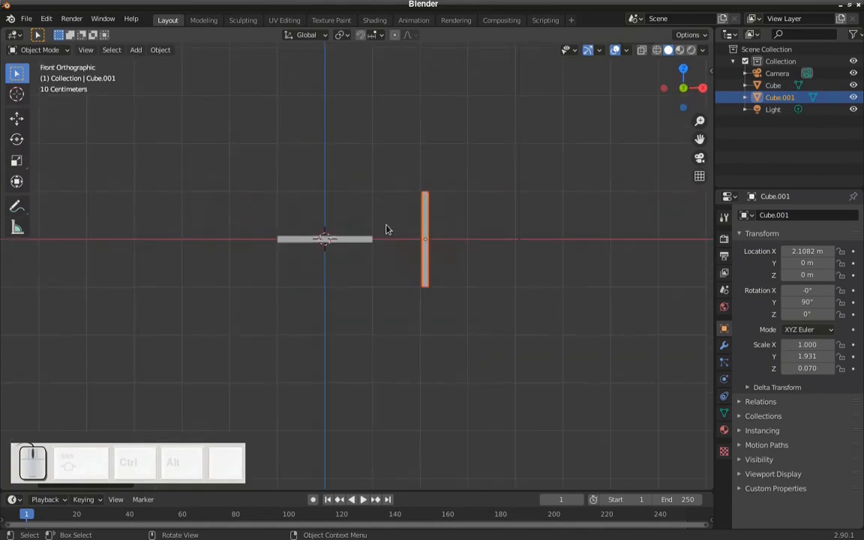
{"action": "scroll", "coordinate": [379, 226], "scroll_direction": "up", "scroll_amount": 3}
{"action": "middle_click_drag", "start_coordinate": [383, 240], "coordinate": [443, 342], "text": "shift"}
{"action": "scroll", "coordinate": [443, 300], "scroll_direction": "up", "scroll_amount": 2}
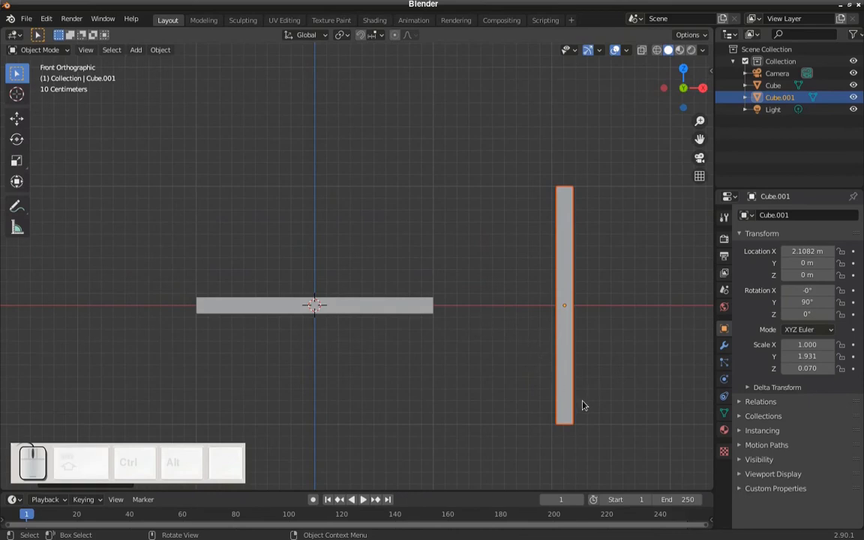
{"action": "key", "text": "g"}
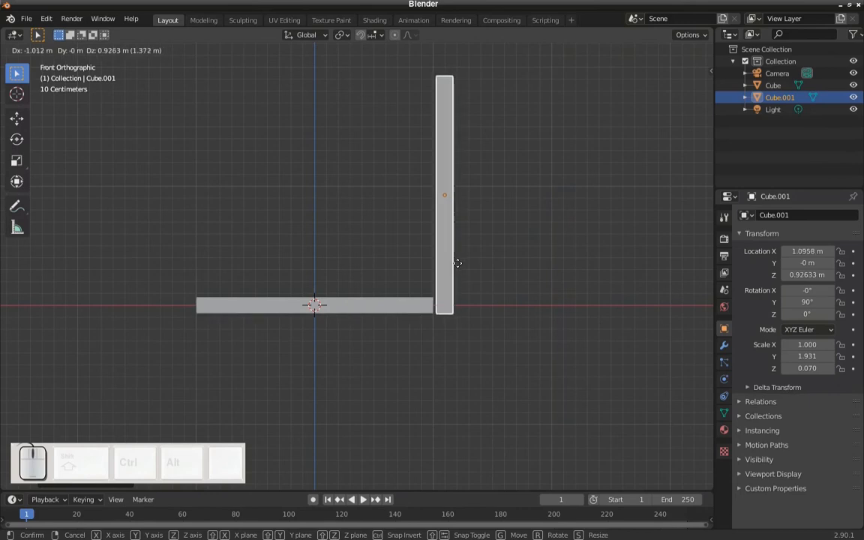
{"action": "left_click", "coordinate": [456, 264]}
{"action": "middle_click_drag", "start_coordinate": [456, 253], "coordinate": [506, 294], "text": "shift"}
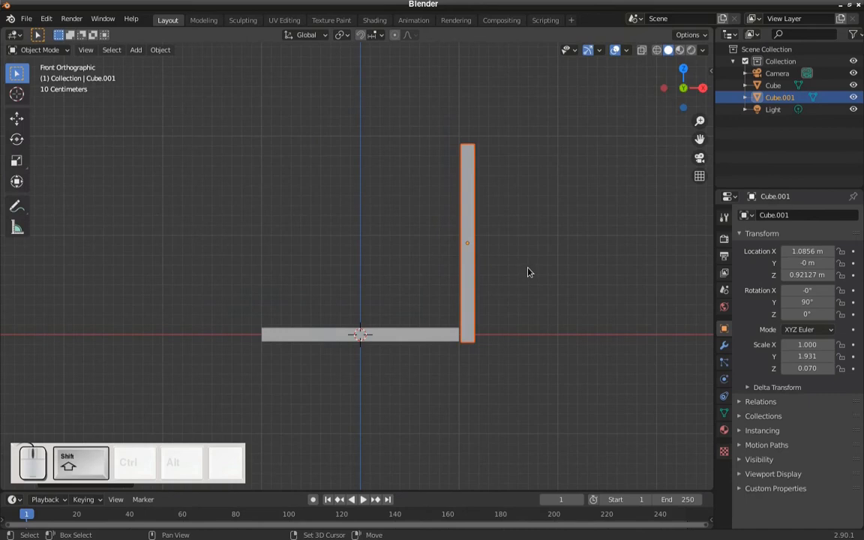
- Duplicate the upright panel and move the copy along the global X axis to the base's opposite end, at about X -1.08 m
{"action": "key", "text": "shift+d"}
{"action": "key", "text": "x"}
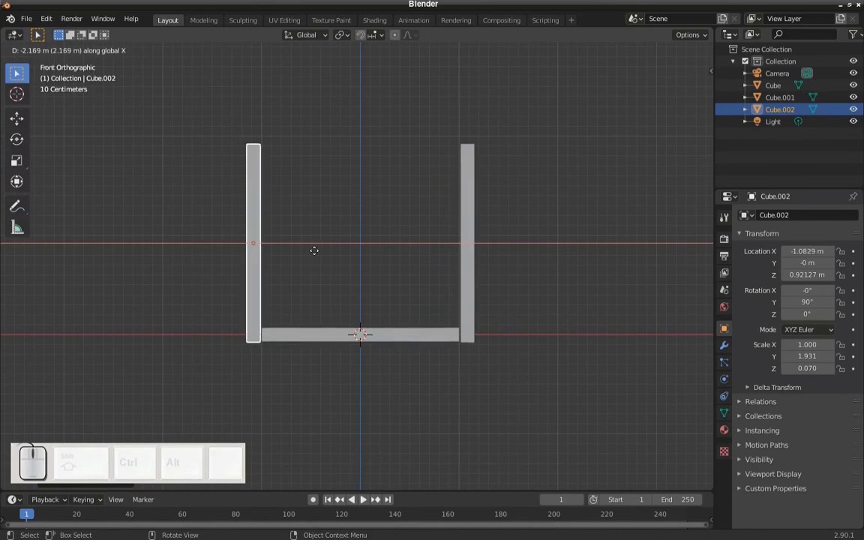
{"action": "left_click", "coordinate": [314, 250]}
{"action": "scroll", "coordinate": [420, 253], "scroll_direction": "down", "scroll_amount": 3}
{"action": "middle_click_drag", "start_coordinate": [431, 259], "coordinate": [457, 270]}
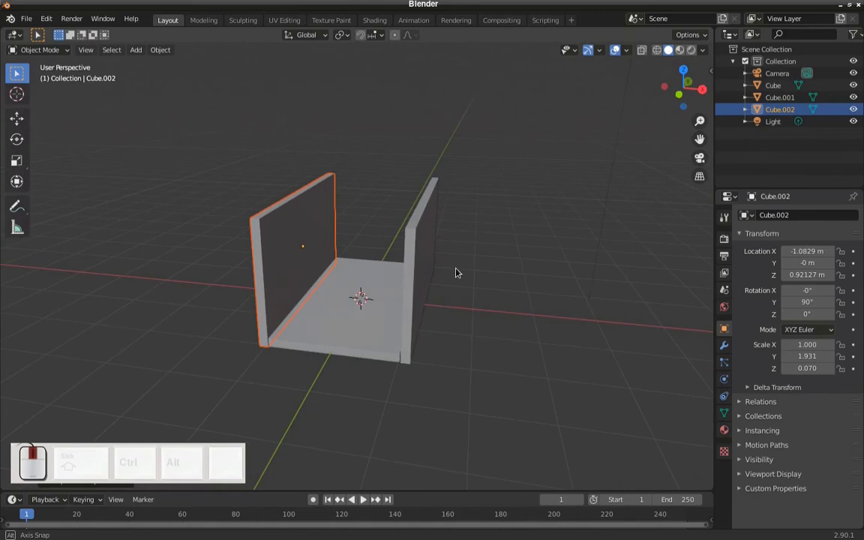
{"action": "middle_click_drag", "start_coordinate": [426, 303], "coordinate": [433, 339]}
{"action": "scroll", "coordinate": [423, 342], "scroll_direction": "up", "scroll_amount": 3}
{"action": "scroll", "coordinate": [423, 342], "scroll_direction": "down", "scroll_amount": 2}
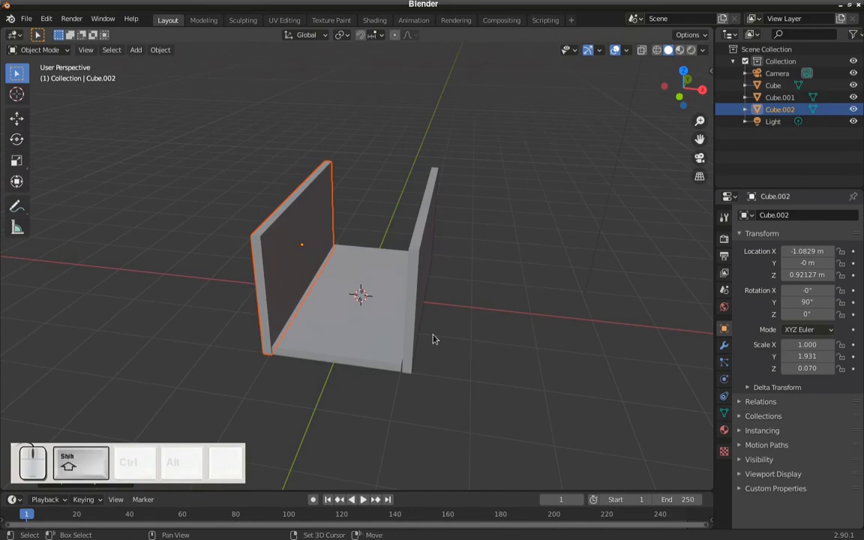
- Add a cylinder mesh to the scene
{"action": "key", "text": "shift+a"}
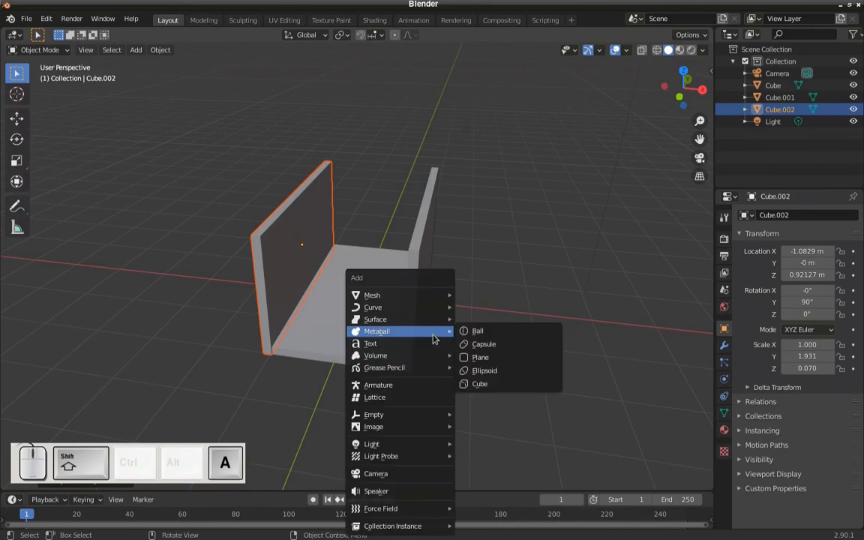
{"action": "mouse_move", "coordinate": [382, 295]}
{"action": "left_click", "coordinate": [411, 296]}
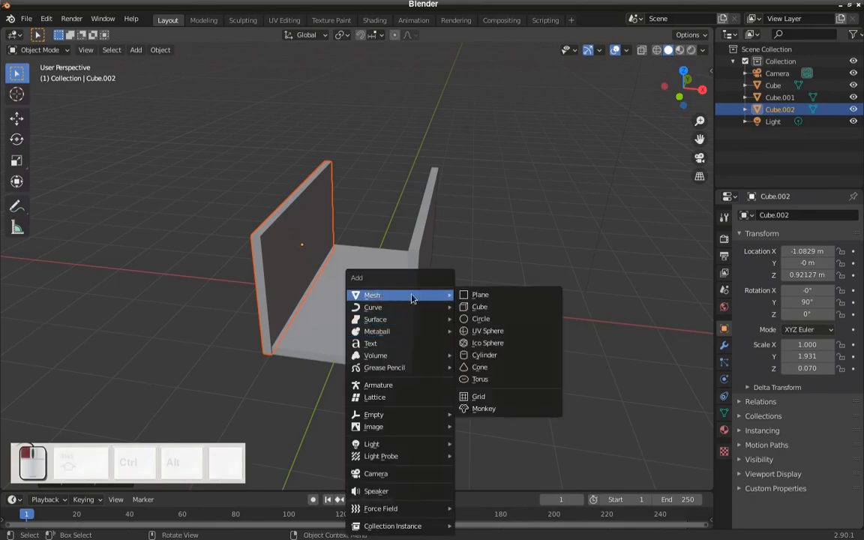
{"action": "left_click", "coordinate": [489, 355]}
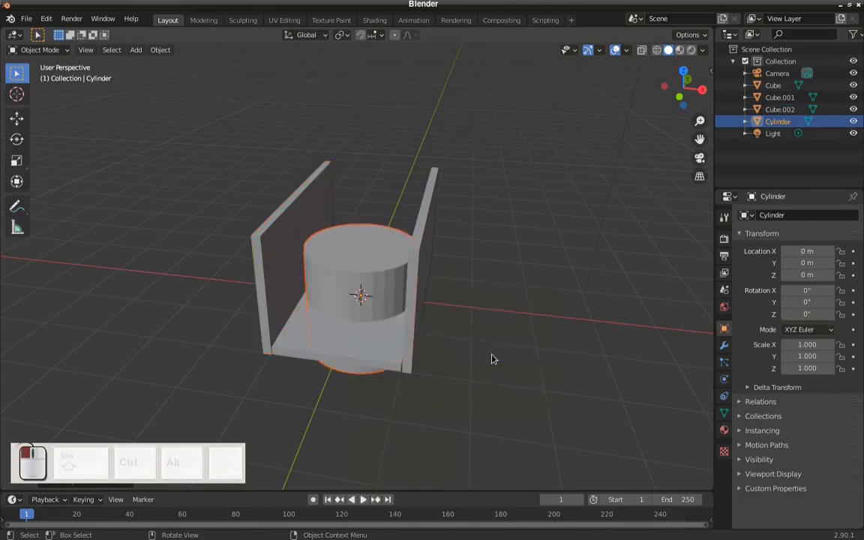
- Move the cylinder along the global X axis to about 2.53 m, clear of the wall panels
{"action": "middle_click_drag", "start_coordinate": [332, 206], "coordinate": [323, 197]}
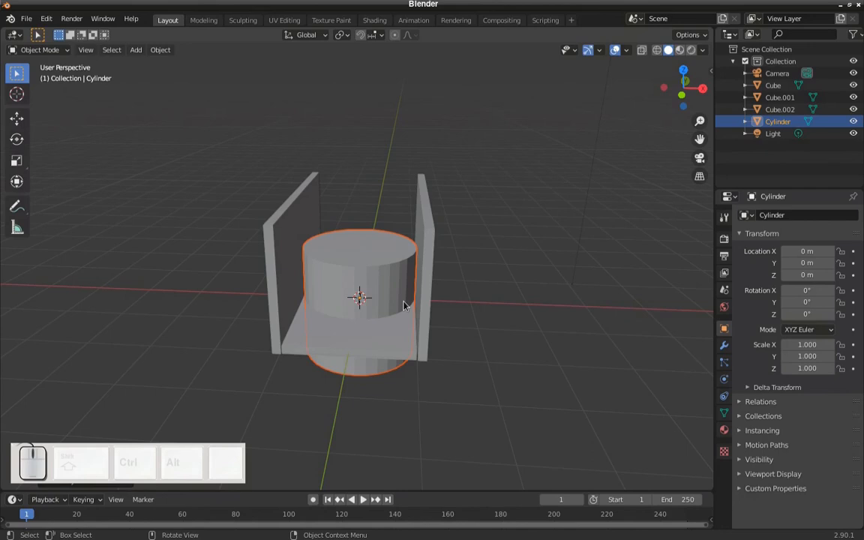
{"action": "key", "text": "g"}
{"action": "key", "text": "x"}
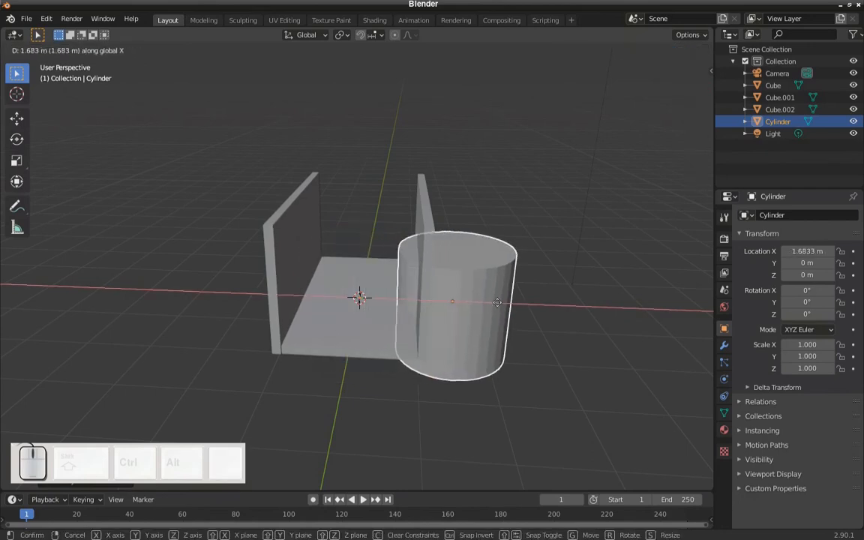
{"action": "left_click", "coordinate": [523, 303]}
{"action": "mouse_move", "coordinate": [523, 303]}
{"action": "middle_mouse_down"}
{"action": "mouse_move", "coordinate": [502, 300]}
{"action": "mouse_move", "coordinate": [525, 318]}
{"action": "middle_mouse_up"}
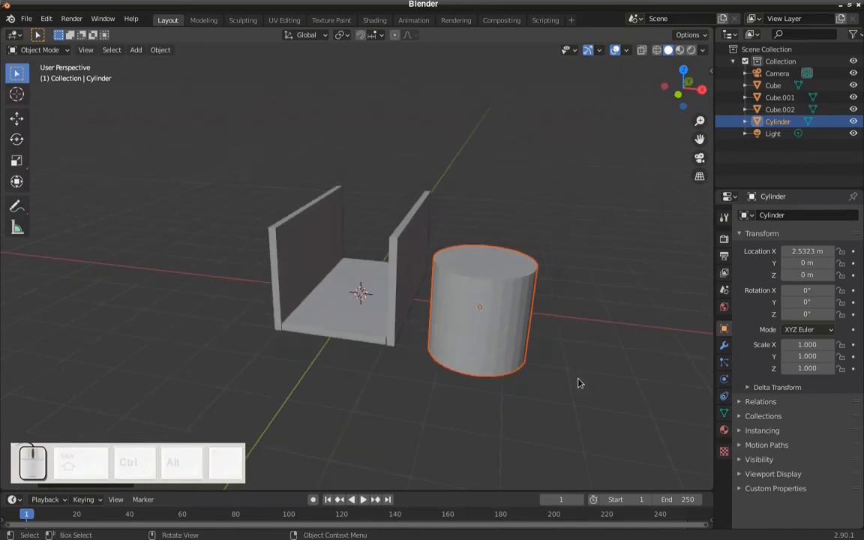
- Flatten the cylinder into a thin disc along the global Z axis, to a Z scale of about 0.083
{"action": "key", "text": "s"}
{"action": "key", "text": "z"}
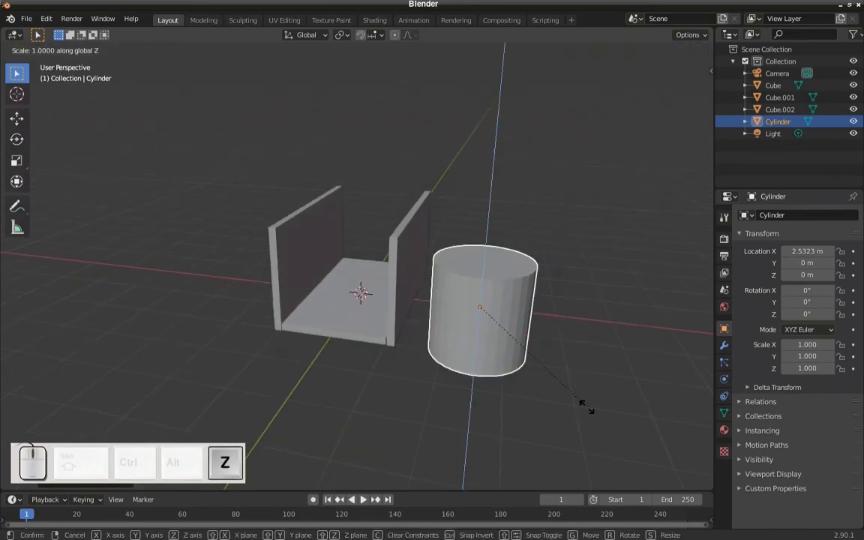
{"action": "left_click", "coordinate": [484, 311]}
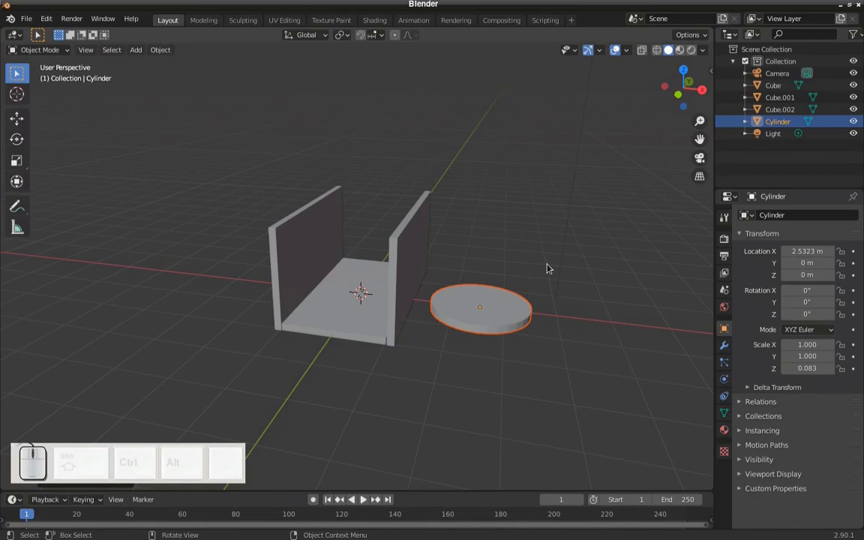
- Rotate the disc exactly 90° around the global Y axis so it stands upright like a wheel
{"action": "key", "text": "r"}
{"action": "type", "text": "y"}
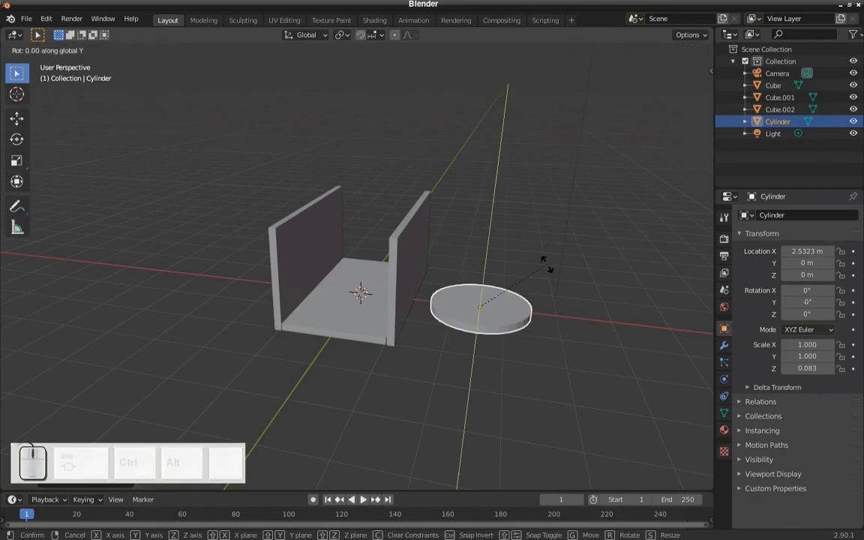
{"action": "type", "text": "90"}
{"action": "left_click", "coordinate": [546, 269]}
- Move the disc along the global X axis to about 1.28 m, close to the nearest wall's outer face, and switch to front view
{"action": "middle_click_drag", "start_coordinate": [521, 272], "coordinate": [514, 262]}
{"action": "scroll", "coordinate": [514, 261], "scroll_direction": "up", "scroll_amount": 2}
{"action": "scroll", "coordinate": [531, 288], "scroll_direction": "down", "scroll_amount": 1}
{"action": "middle_click_drag", "start_coordinate": [531, 293], "coordinate": [527, 295]}
{"action": "key", "text": "g"}
{"action": "key", "text": "x"}
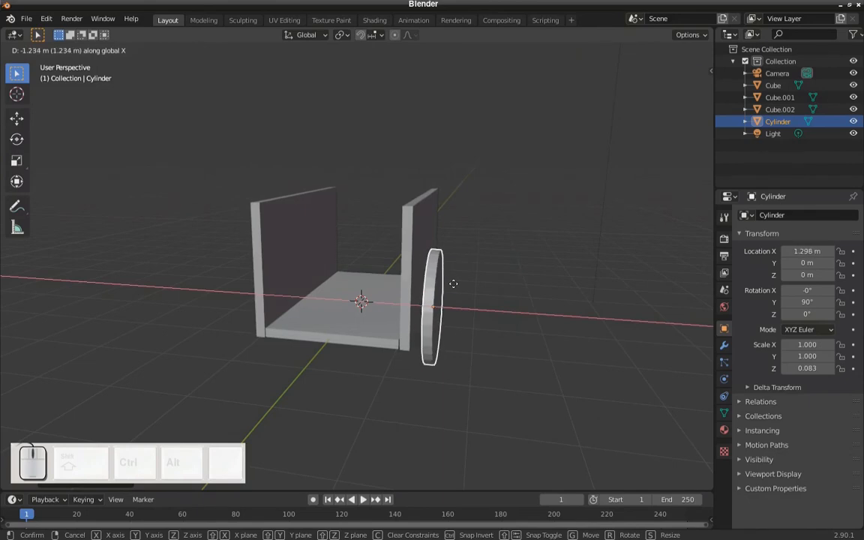
{"action": "left_click", "coordinate": [453, 284]}
{"action": "mouse_move", "coordinate": [459, 290]}
{"action": "middle_mouse_down"}
{"action": "mouse_move", "coordinate": [473, 290]}
{"action": "mouse_move", "coordinate": [467, 281]}
{"action": "middle_mouse_up"}
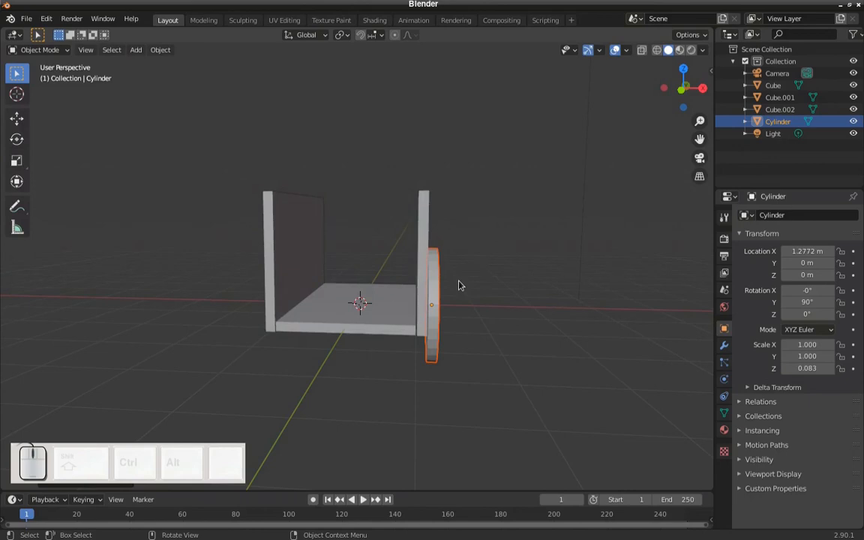
{"action": "key", "text": "KP_1"}
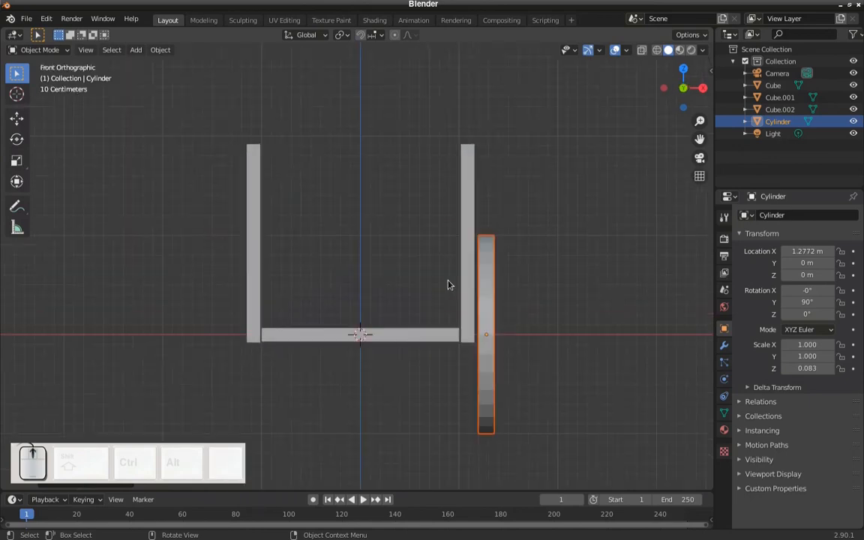
- Lower the wheel disc beside the wall panel to about X 1.27 m and Z -0.20 m
{"action": "scroll", "coordinate": [511, 353], "scroll_direction": "up", "scroll_amount": 2}
{"action": "middle_click_drag", "start_coordinate": [482, 347], "coordinate": [437, 261], "text": "shift"}
{"action": "scroll", "coordinate": [503, 315], "scroll_direction": "up", "scroll_amount": 2}
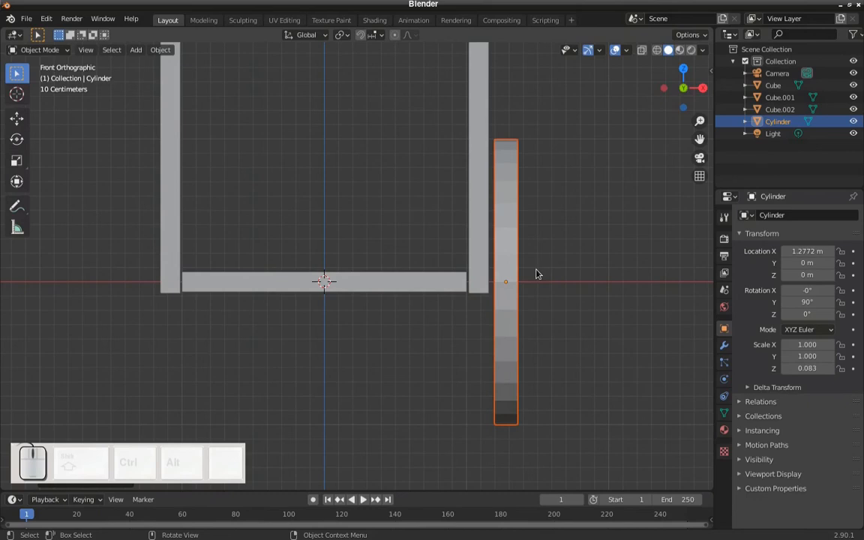
{"action": "key", "text": "g"}
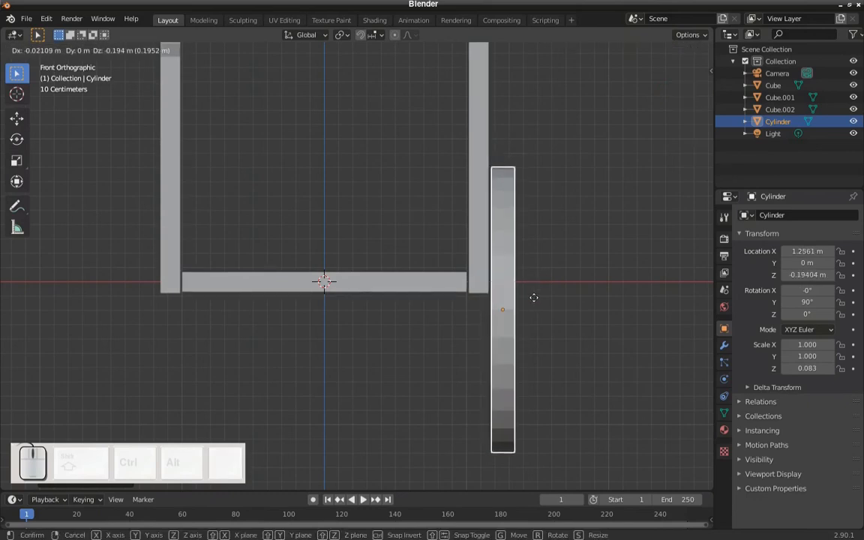
{"action": "left_click", "coordinate": [536, 298]}
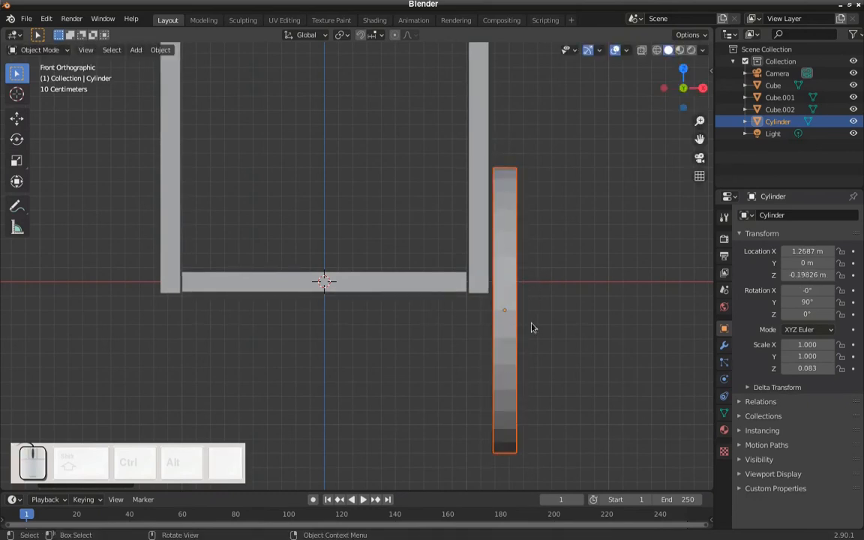
- Duplicate the wheel along the global X axis to about -1.29 m, just outside the opposite wall panel
{"action": "scroll", "coordinate": [518, 313], "scroll_direction": "down", "scroll_amount": 1}
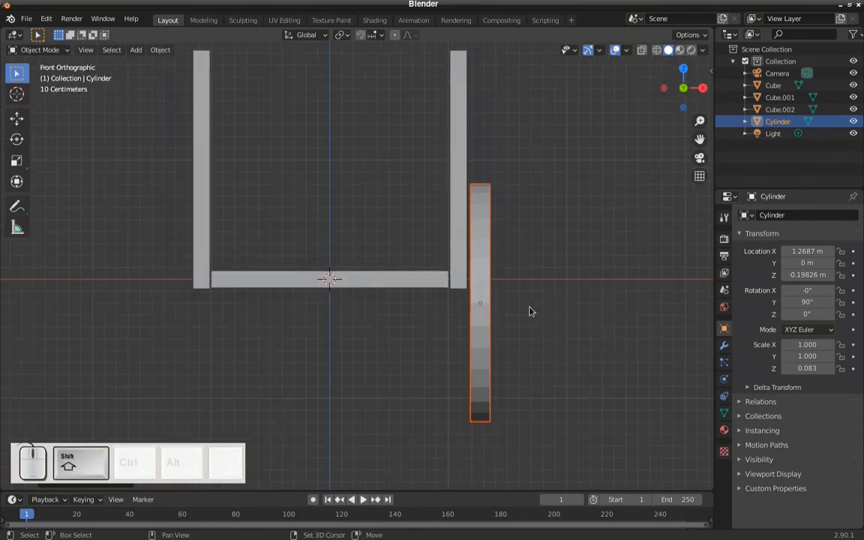
{"action": "key", "text": "shift+d"}
{"action": "key", "text": "x"}
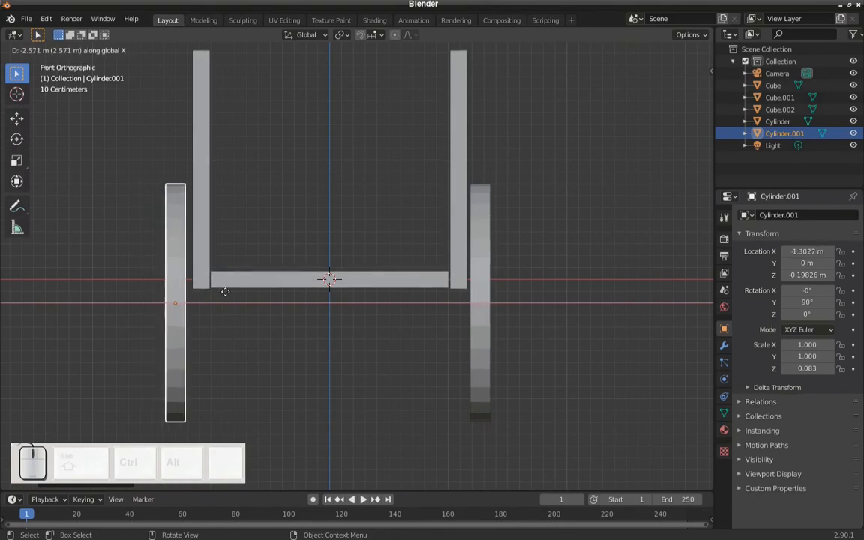
{"action": "left_click", "coordinate": [226, 292]}
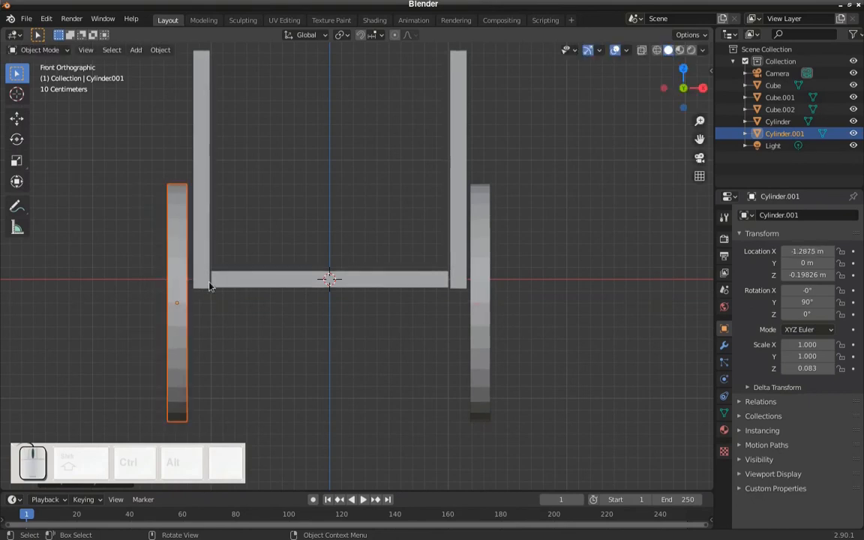
- Add a new mesh cylinder at the origin for the cart's axle
{"action": "scroll", "coordinate": [305, 312], "scroll_direction": "down", "scroll_amount": 2}
{"action": "scroll", "coordinate": [306, 311], "scroll_direction": "up", "scroll_amount": 1}
{"action": "scroll", "coordinate": [307, 312], "scroll_direction": "down", "scroll_amount": 1}
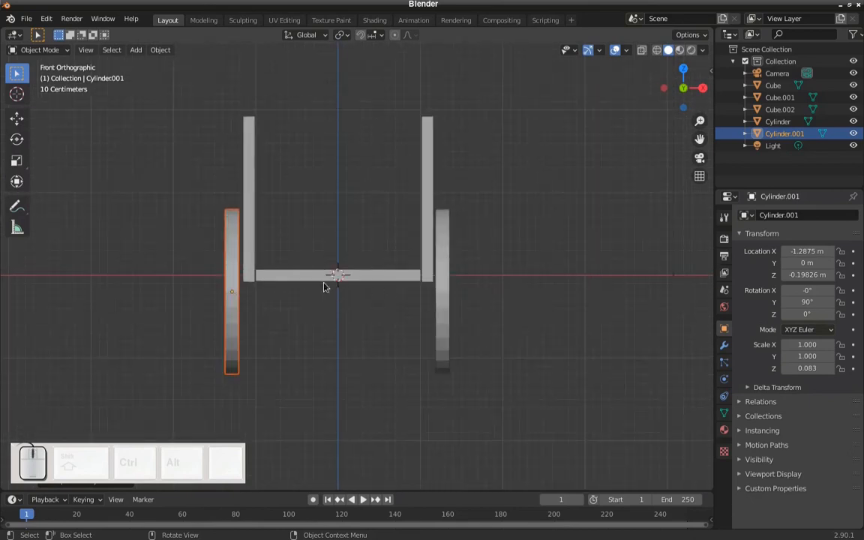
{"action": "scroll", "coordinate": [338, 291], "scroll_direction": "down", "scroll_amount": 1}
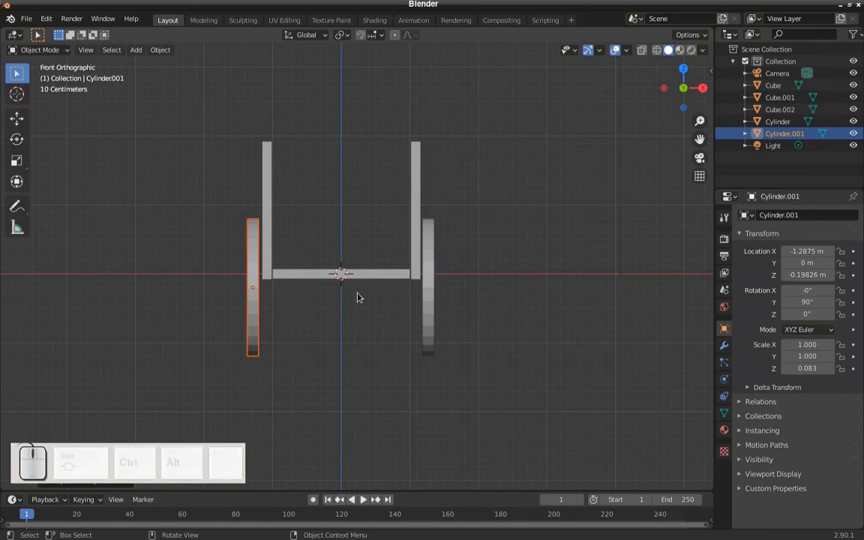
{"action": "key", "text": "shift"}
{"action": "key", "text": "shift+a"}
{"action": "mouse_move", "coordinate": [378, 279]}
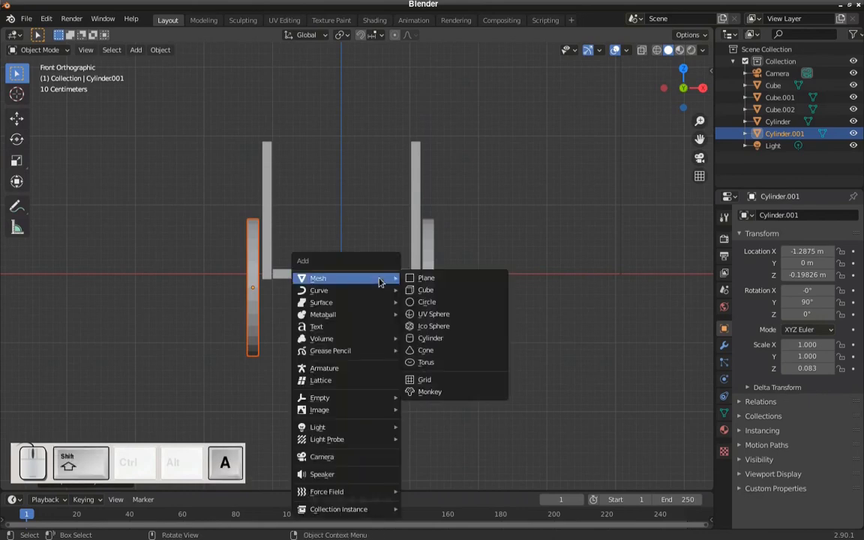
{"action": "left_click", "coordinate": [423, 339]}
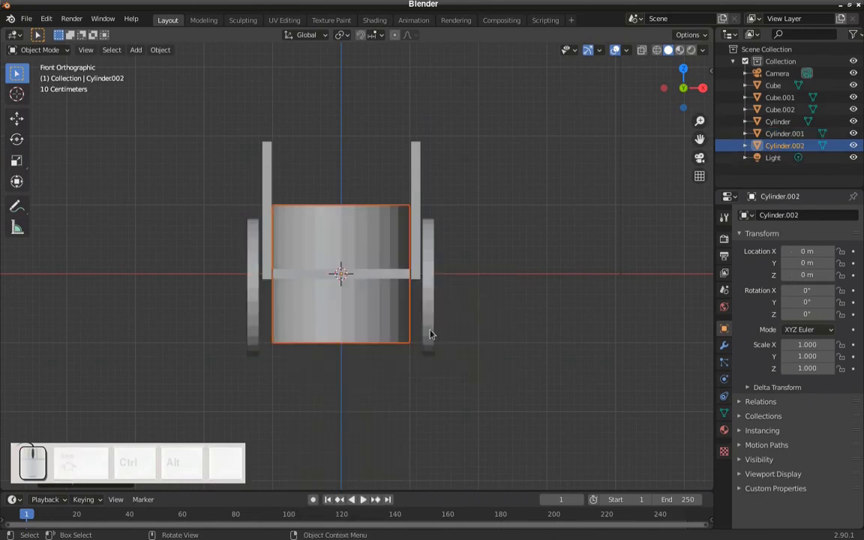
- Rotate the new cylinder 90° in front view so it lies along the X axis
{"action": "scroll", "coordinate": [372, 250], "scroll_direction": "up", "scroll_amount": 1}
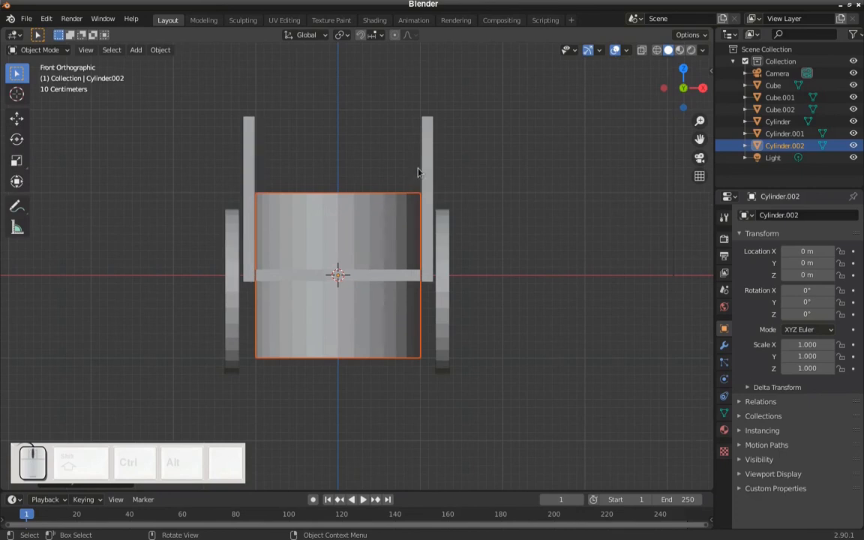
{"action": "type", "text": "r"}
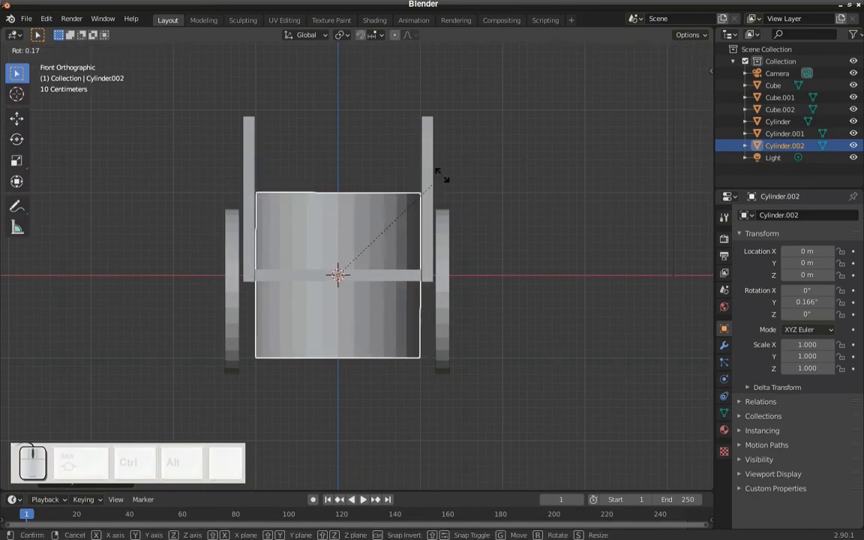
{"action": "type", "text": "90"}
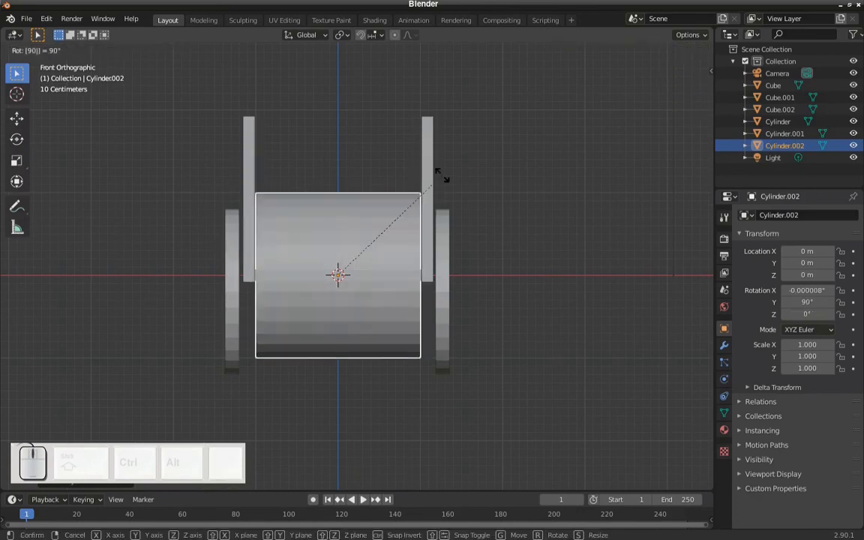
{"action": "left_click", "coordinate": [487, 213]}
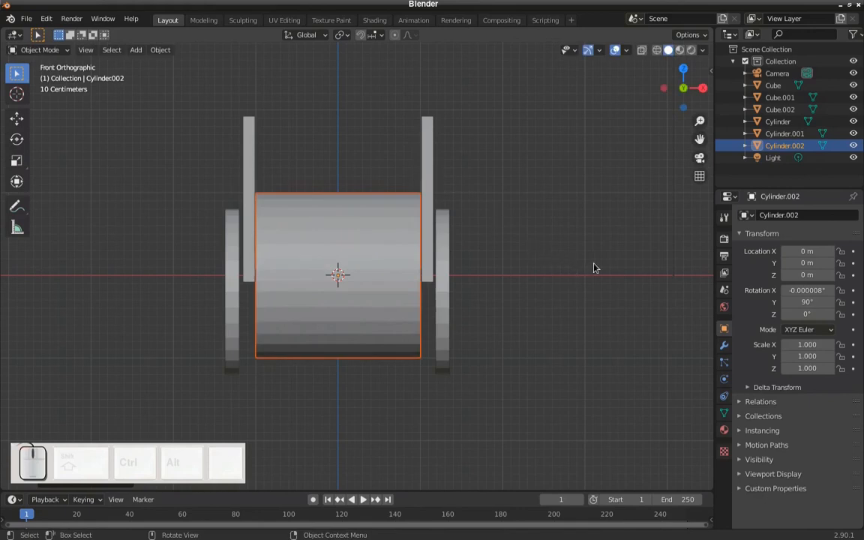
- Shrink the cylinder uniformly to a scale of about 0.074 and lower it along global Z to about -0.165 m, just below the floor panel
{"action": "key", "text": "s"}
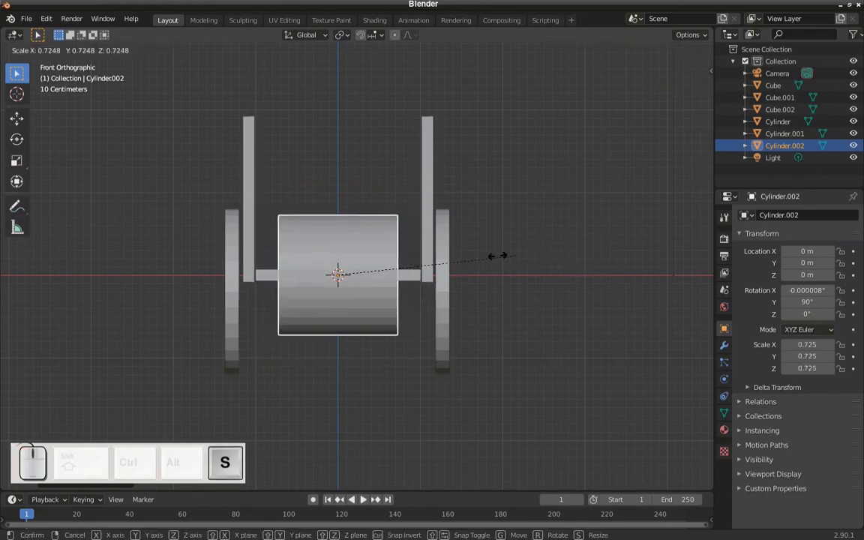
{"action": "left_click", "coordinate": [358, 271]}
{"action": "scroll", "coordinate": [358, 279], "scroll_direction": "up", "scroll_amount": 3}
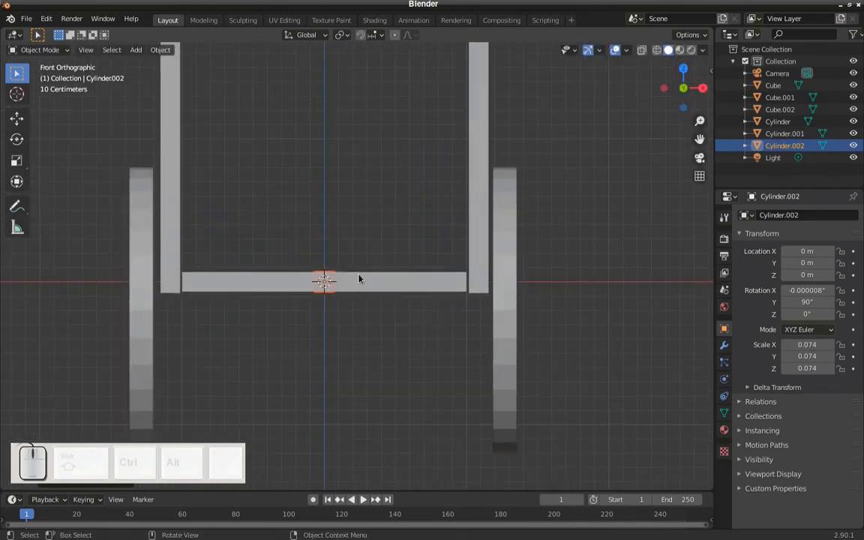
{"action": "key", "text": "g"}
{"action": "key", "text": "z"}
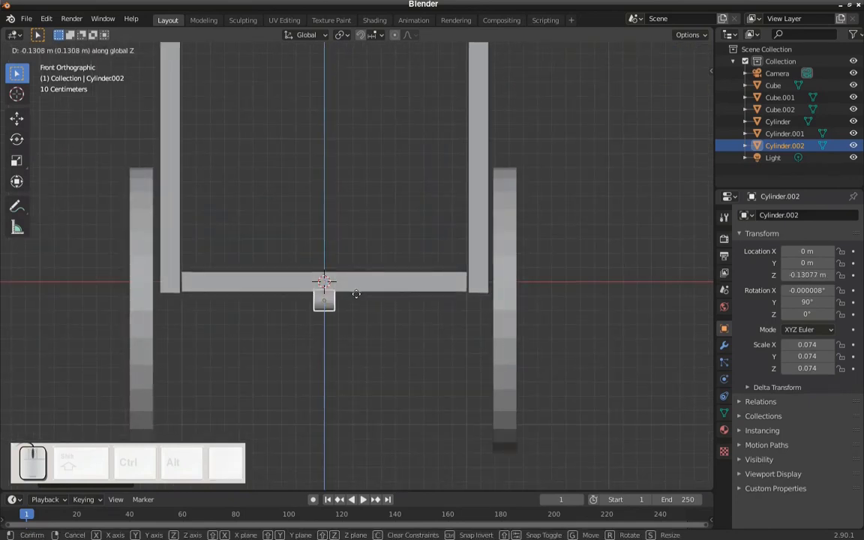
{"action": "left_click", "coordinate": [355, 299]}
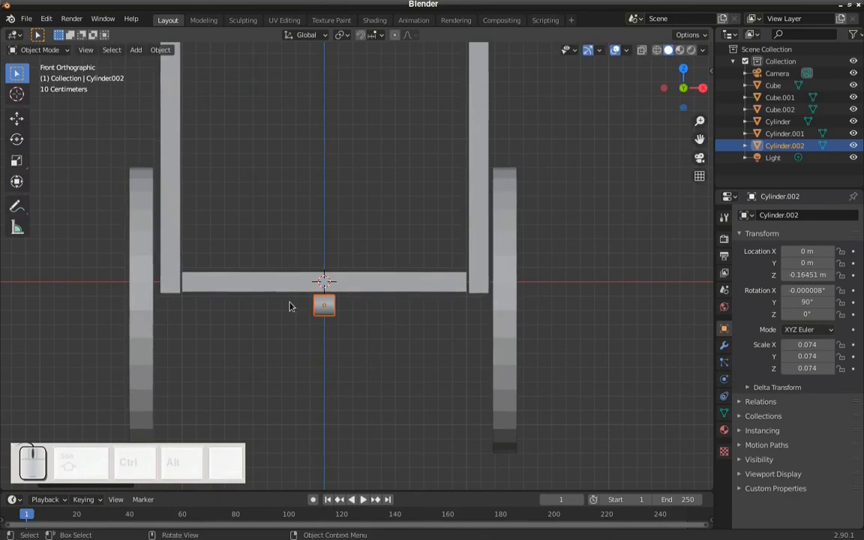
- Stretch the small cylinder along the global X axis into an axle passing through both wheels, to a Z scale of about 1.42
{"action": "key", "text": "s"}
{"action": "key", "text": "x"}
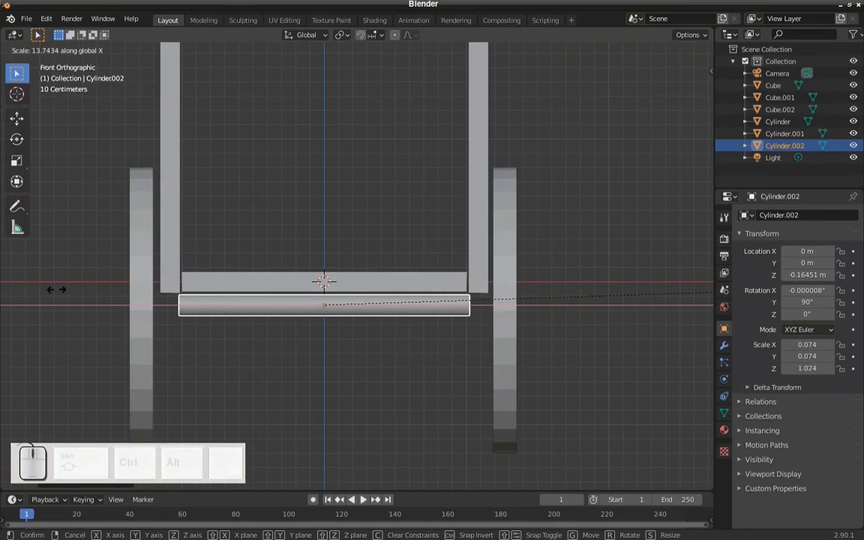
{"action": "left_click", "coordinate": [193, 279]}
- Duplicate both side wall panels together and move the copies along the global Y axis to about -3.13 m
{"action": "middle_click_drag", "start_coordinate": [192, 279], "coordinate": [257, 314]}
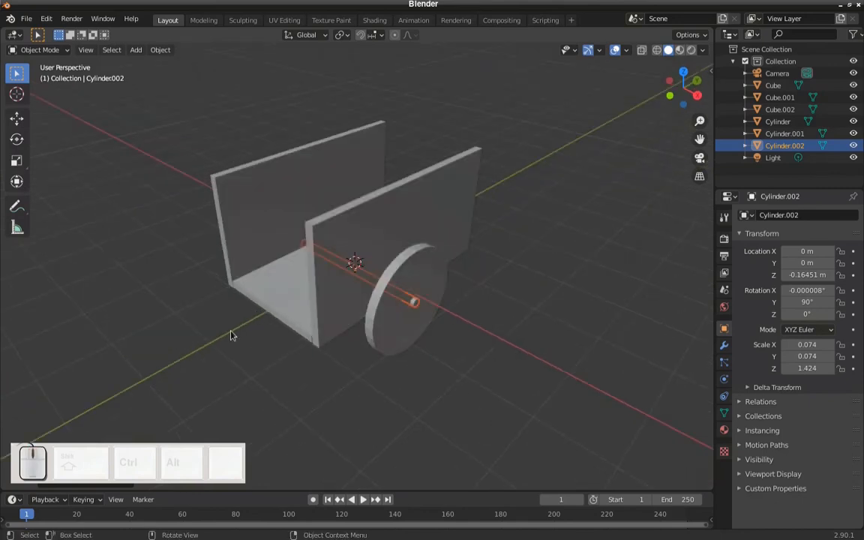
{"action": "middle_click_drag", "start_coordinate": [352, 340], "coordinate": [391, 333]}
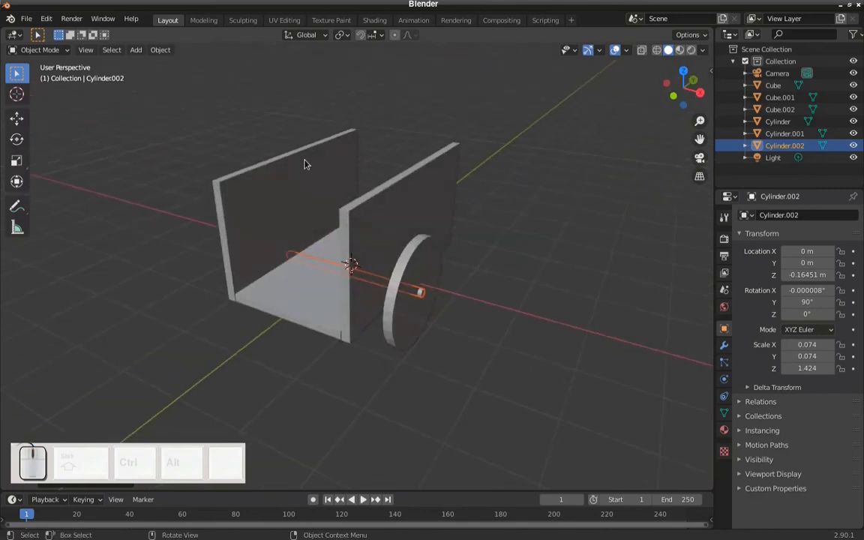
{"action": "left_click", "coordinate": [336, 154]}
{"action": "left_click", "coordinate": [441, 172]}
{"action": "left_click", "coordinate": [353, 142]}
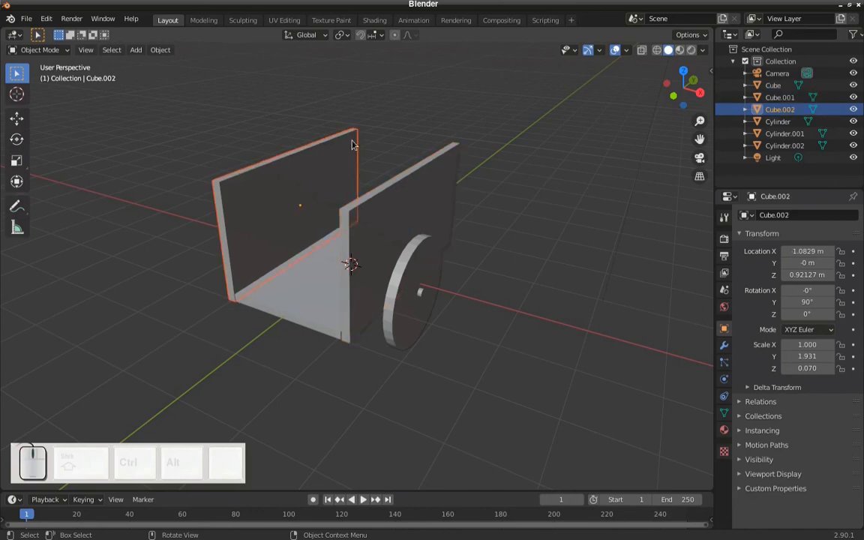
{"action": "left_click", "coordinate": [438, 165], "text": "shift"}
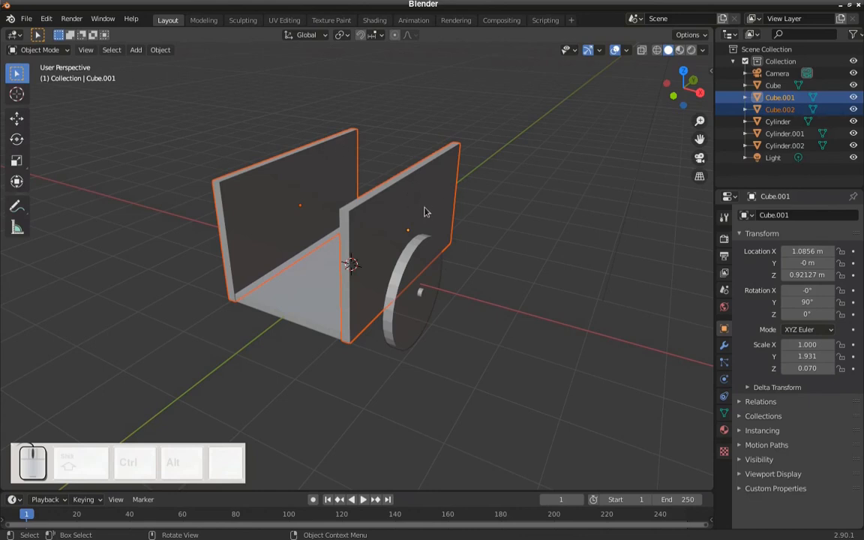
{"action": "key", "text": "shift+d"}
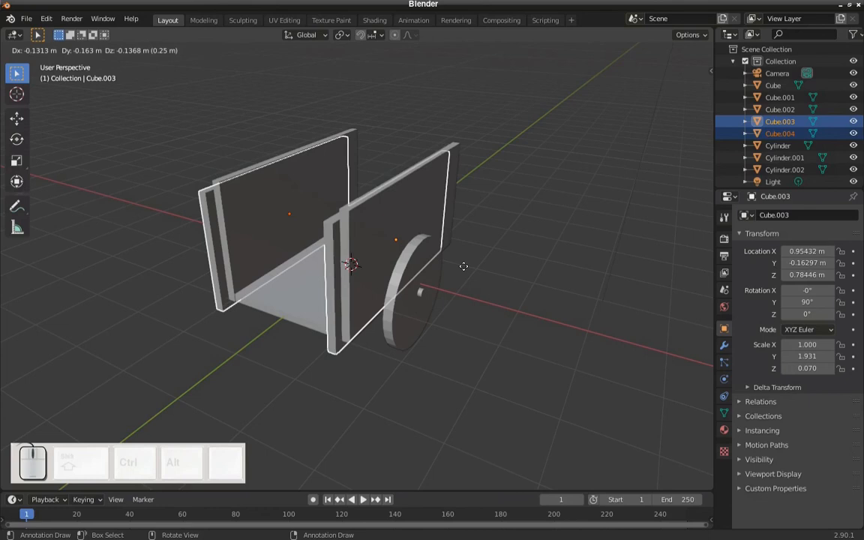
{"action": "key", "text": "y"}
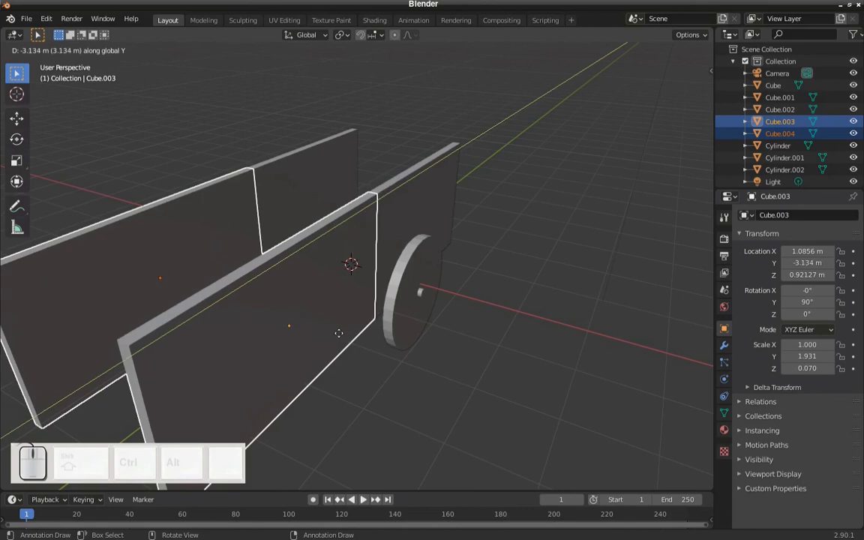
{"action": "left_click", "coordinate": [339, 332]}
- Scale the two copied panels down along the global Z axis into thin shafts, to an X scale of about 0.093
{"action": "scroll", "coordinate": [345, 294], "scroll_direction": "down", "scroll_amount": 3}
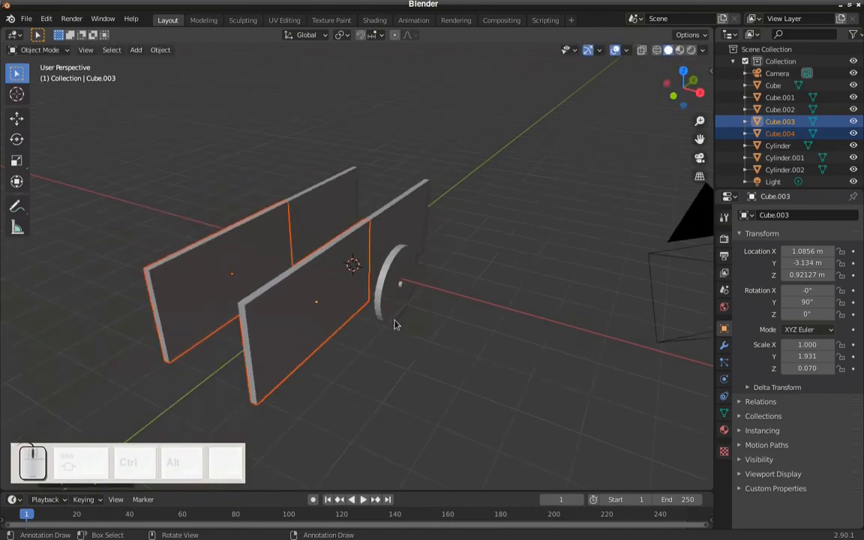
{"action": "middle_click_drag", "start_coordinate": [394, 322], "coordinate": [453, 261], "text": "shift"}
{"action": "scroll", "coordinate": [456, 267], "scroll_direction": "up", "scroll_amount": 1}
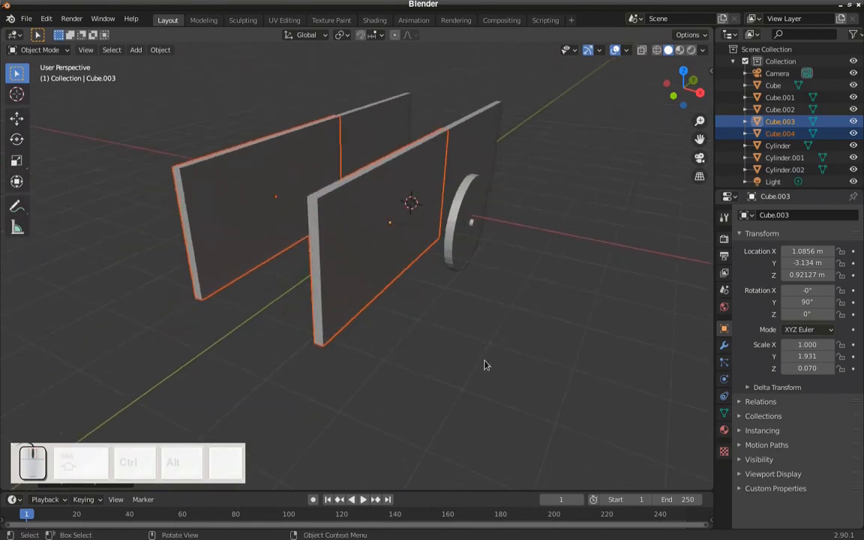
{"action": "key", "text": "s"}
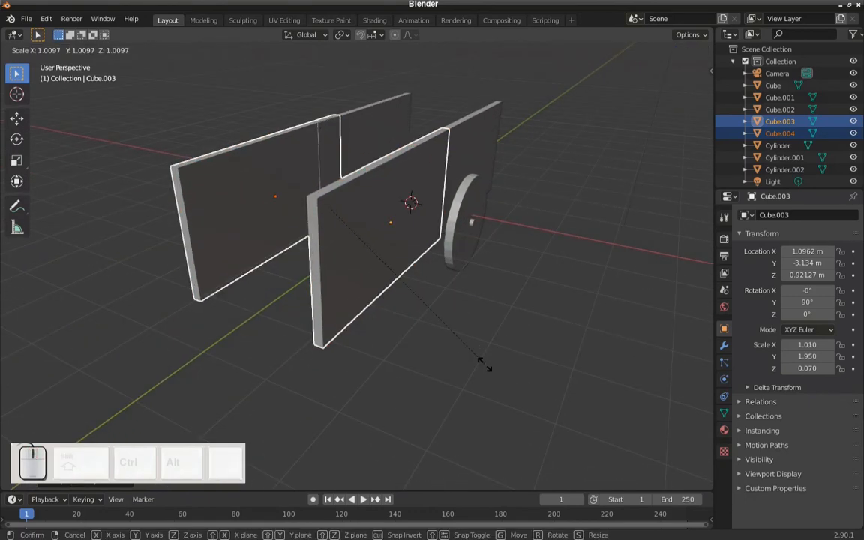
{"action": "key", "text": "z"}
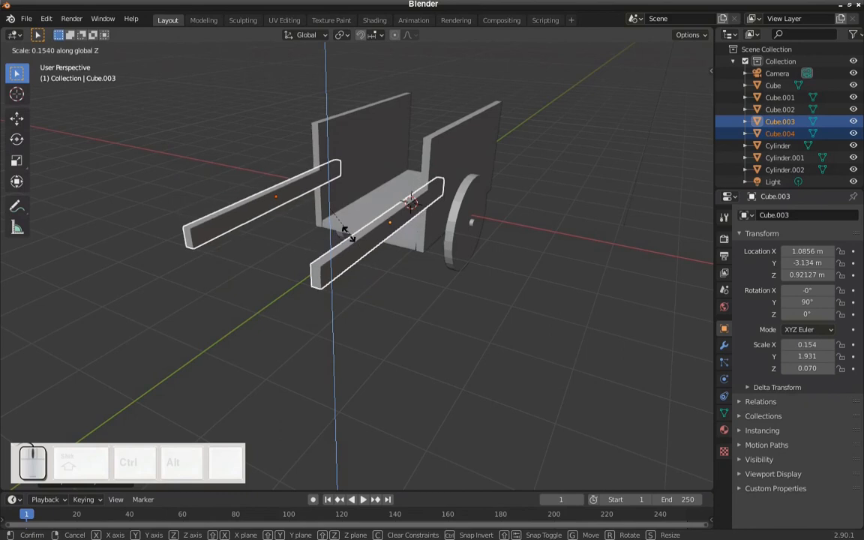
{"action": "left_click", "coordinate": [339, 223]}
- Raise the two shafts along the global Z axis to about 1.74 m, near the top of the side walls
{"action": "middle_click_drag", "start_coordinate": [344, 233], "coordinate": [305, 236]}
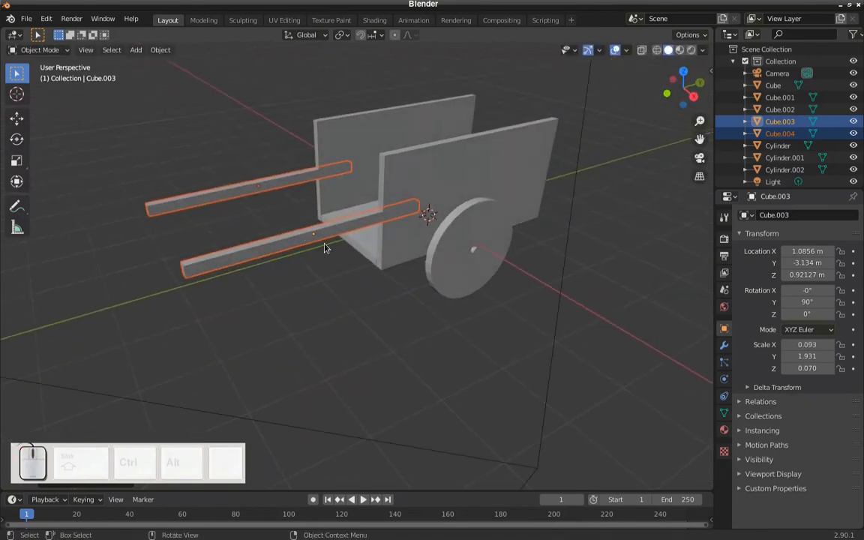
{"action": "scroll", "coordinate": [379, 275], "scroll_direction": "up", "scroll_amount": 4}
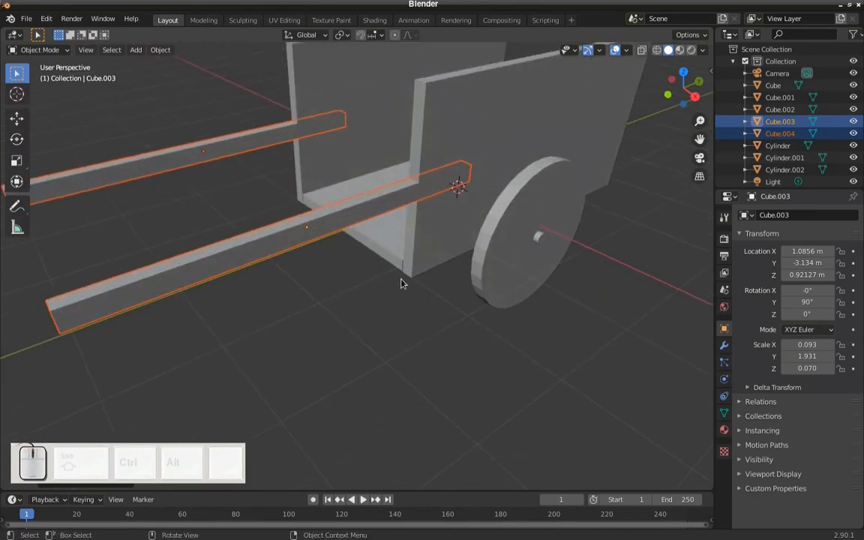
{"action": "key", "text": "g"}
{"action": "key", "text": "z"}
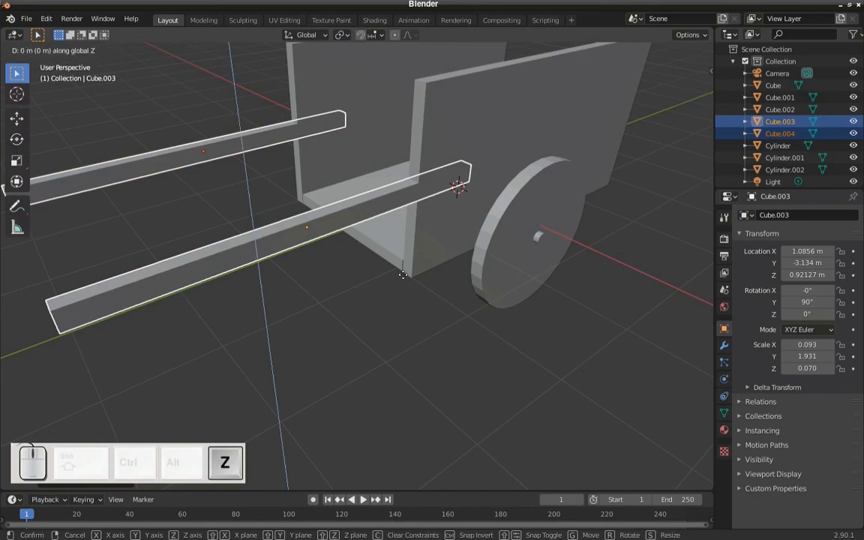
{"action": "left_click", "coordinate": [363, 172]}
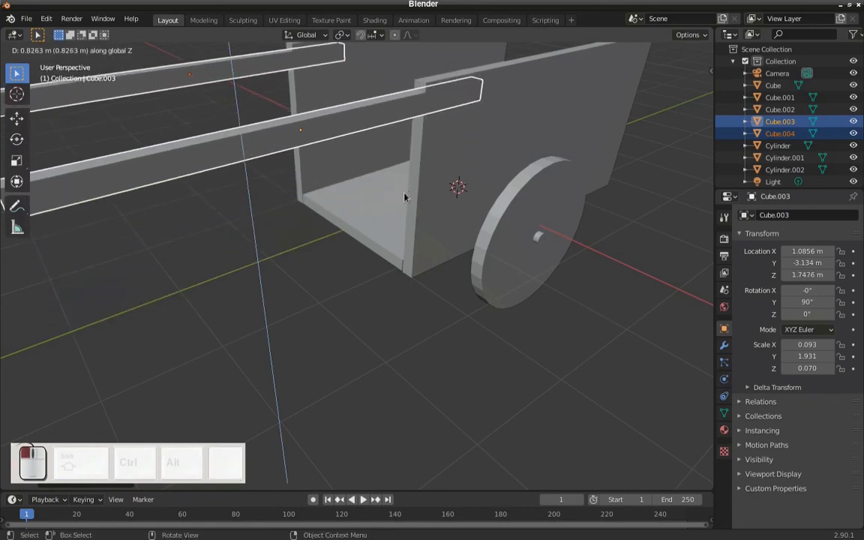
- Inspect the cart's shafts, side walls and wheel from several angles, and select the floor panel
{"action": "scroll", "coordinate": [363, 173], "scroll_direction": "down", "scroll_amount": 8}
{"action": "middle_click_drag", "start_coordinate": [400, 196], "coordinate": [452, 224]}
{"action": "scroll", "coordinate": [420, 187], "scroll_direction": "up", "scroll_amount": 8}
{"action": "middle_click_drag", "start_coordinate": [420, 187], "coordinate": [429, 276], "text": "shift"}
{"action": "scroll", "coordinate": [365, 249], "scroll_direction": "down", "scroll_amount": 3}
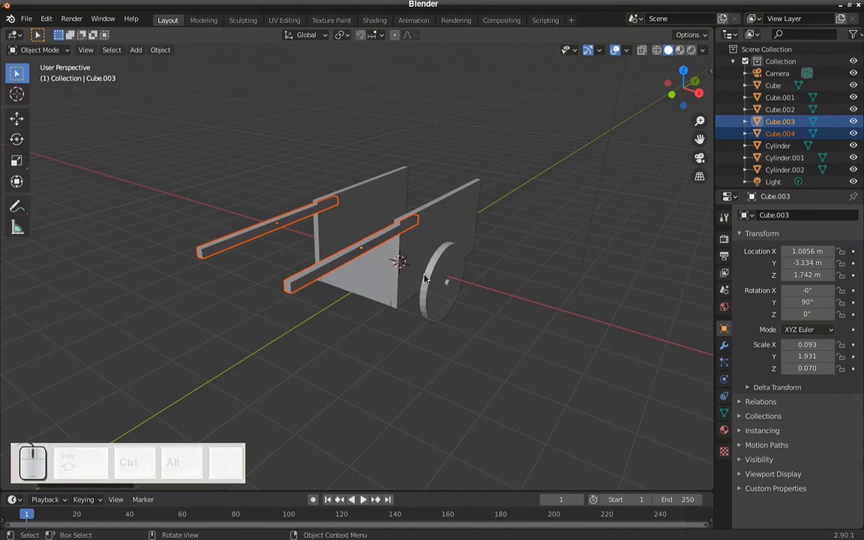
{"action": "left_click", "coordinate": [375, 300]}
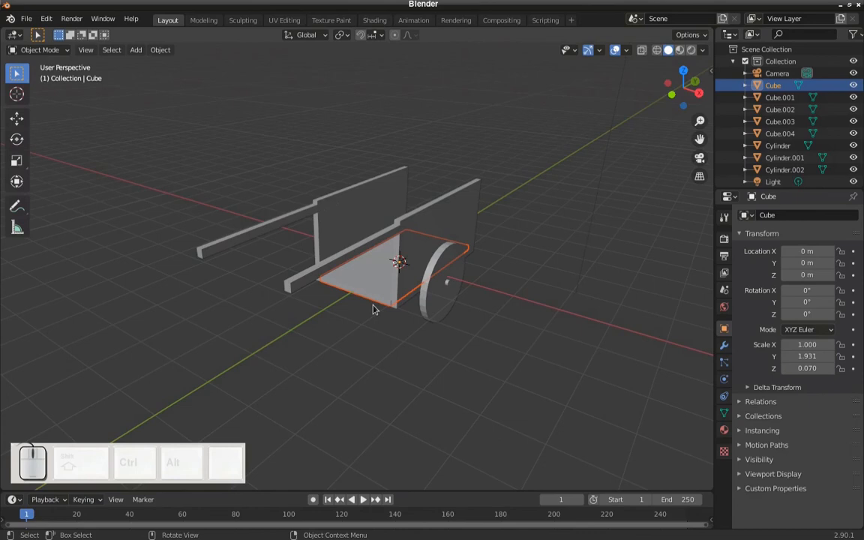
{"action": "middle_click_drag", "start_coordinate": [374, 309], "coordinate": [461, 270]}
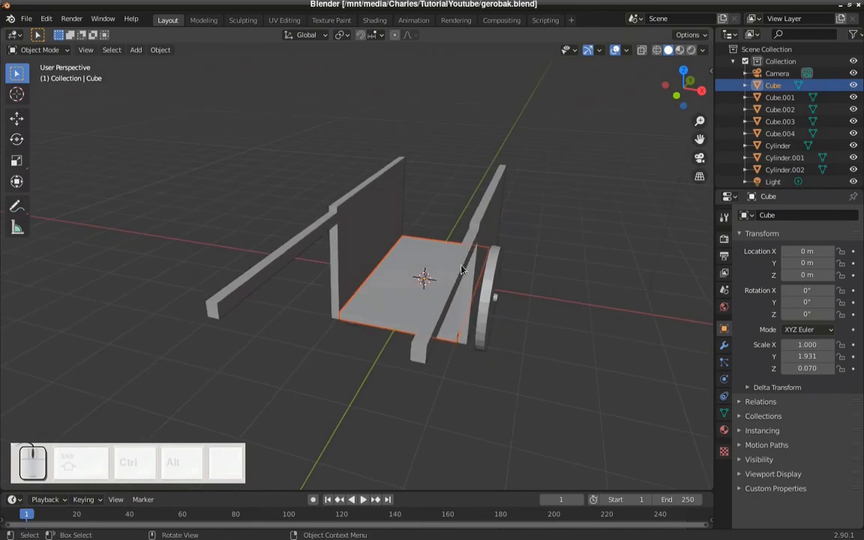
- Save the cart scene as a new file named "gerobak es.blend" in the Documents folder
{"action": "left_click", "coordinate": [30, 20]}
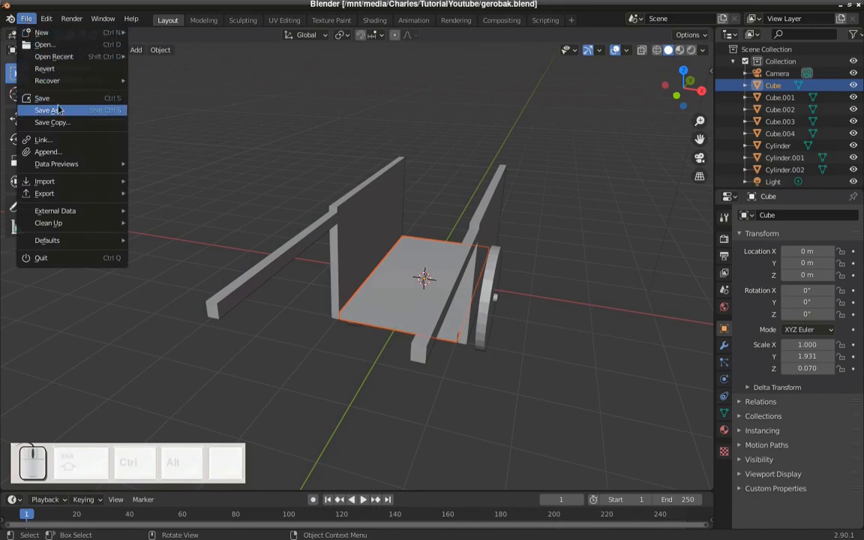
{"action": "left_click", "coordinate": [88, 116]}
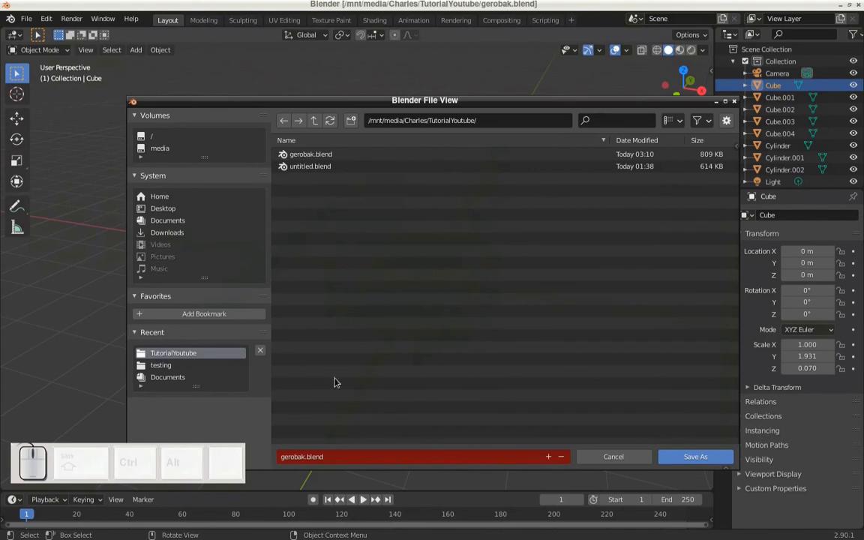
{"action": "left_click", "coordinate": [311, 457]}
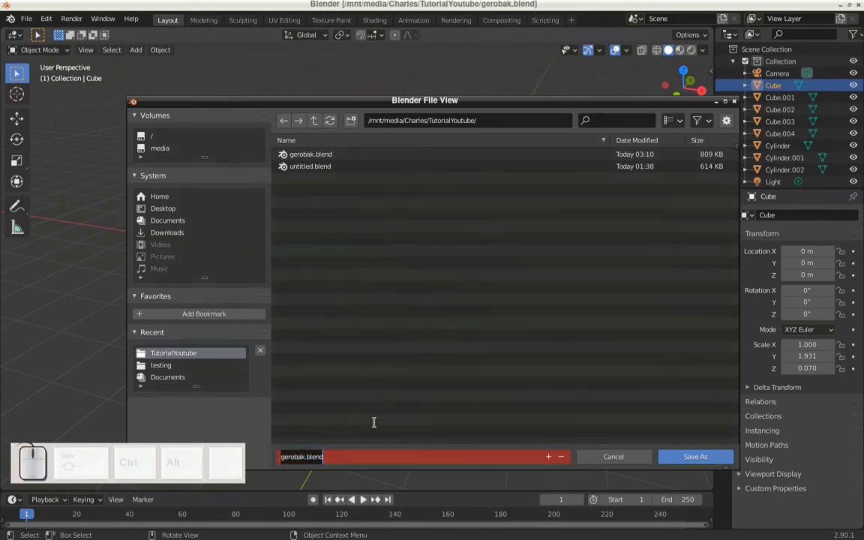
{"action": "left_click_drag", "start_coordinate": [349, 458], "coordinate": [262, 451]}
{"action": "type", "text": "geroba"}
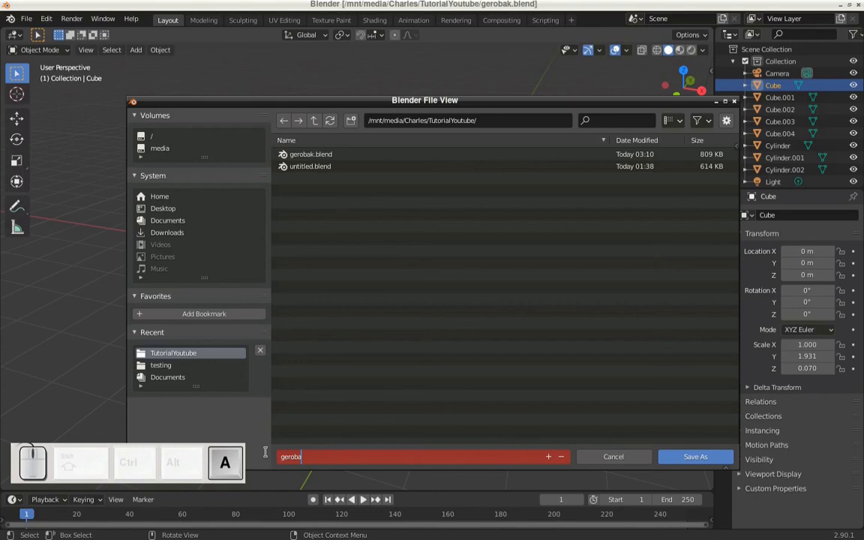
{"action": "type", "text": "k es"}
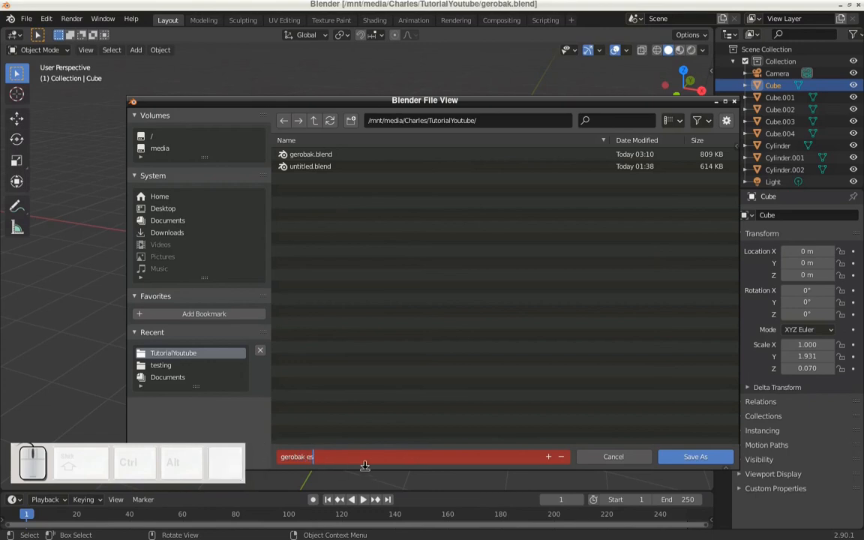
{"action": "left_click", "coordinate": [526, 430]}
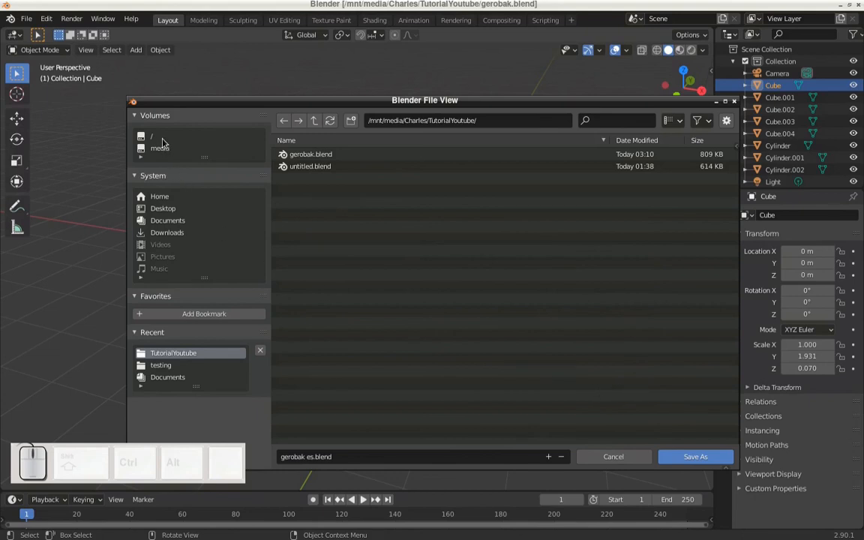
{"action": "left_click", "coordinate": [173, 222]}
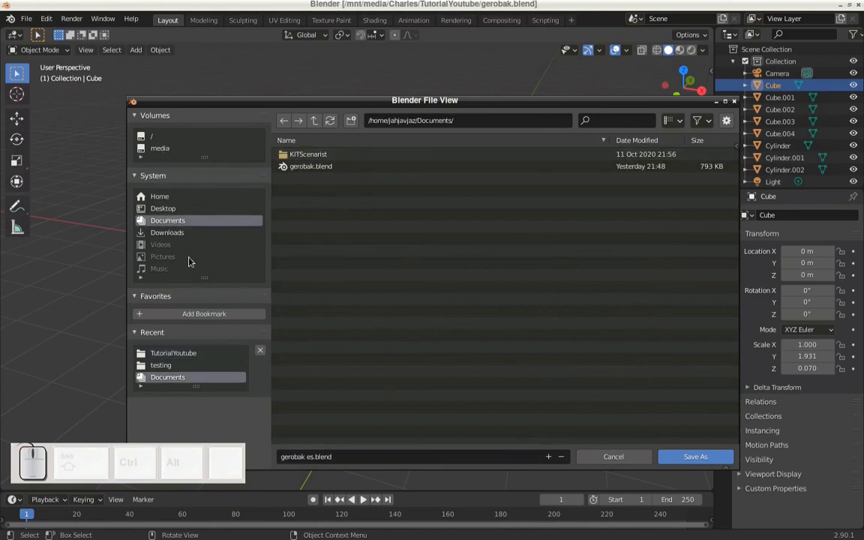
{"action": "left_click", "coordinate": [685, 461]}
{"action": "middle_click_drag", "start_coordinate": [642, 456], "coordinate": [598, 381]}
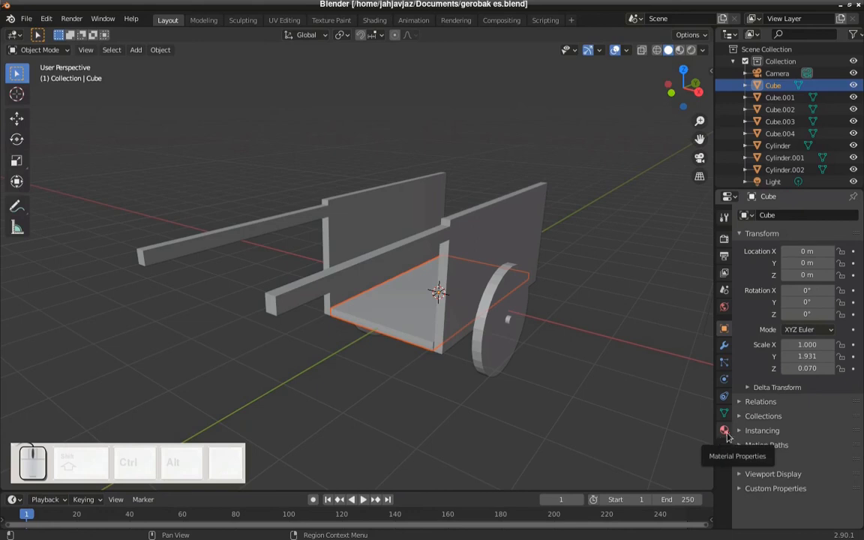
{"action": "middle_click_drag", "start_coordinate": [564, 390], "coordinate": [547, 393]}
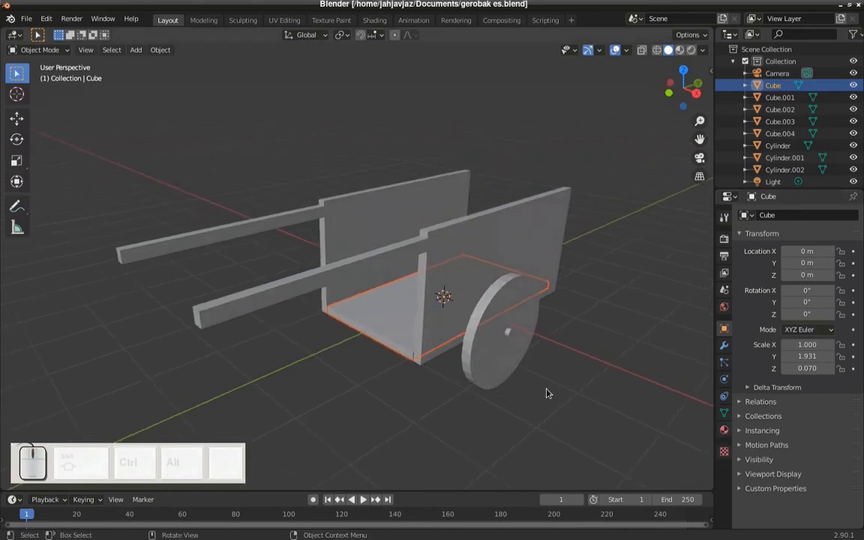